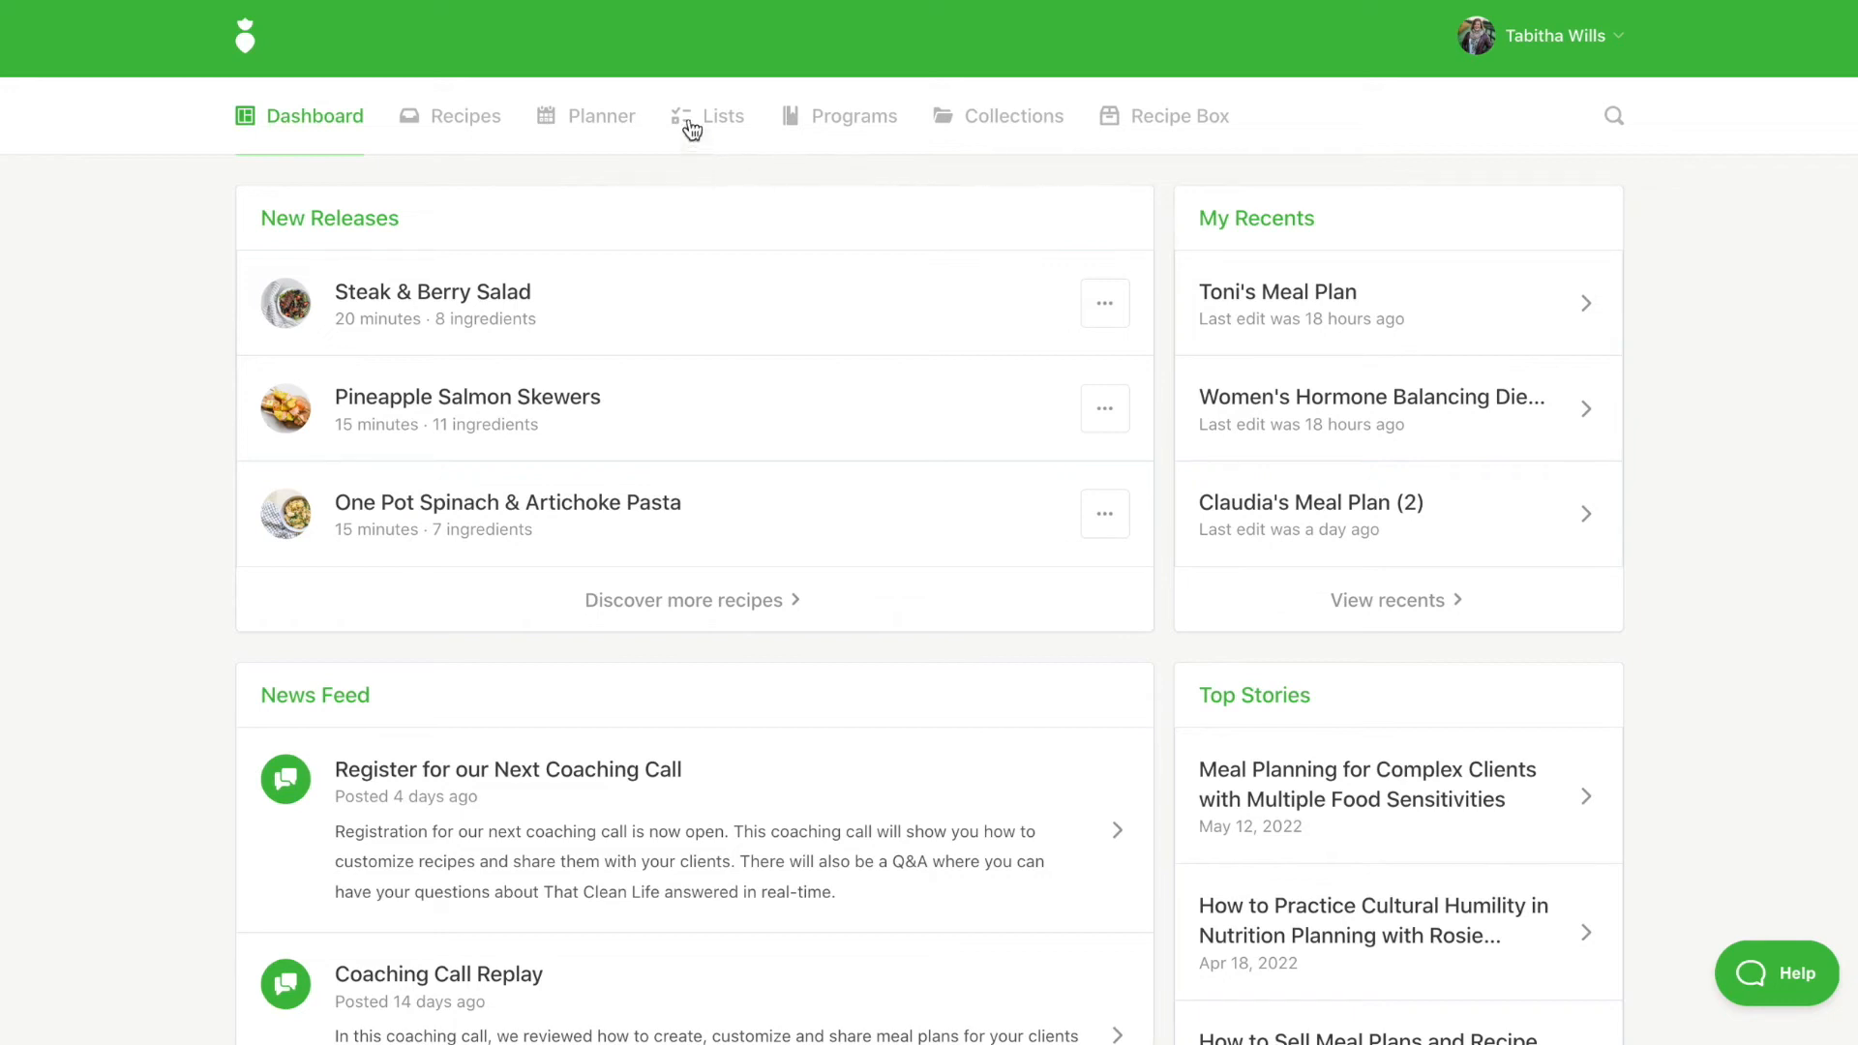
Open Toni's Meal Plan in the planner and turn on its public share link
click(551, 124)
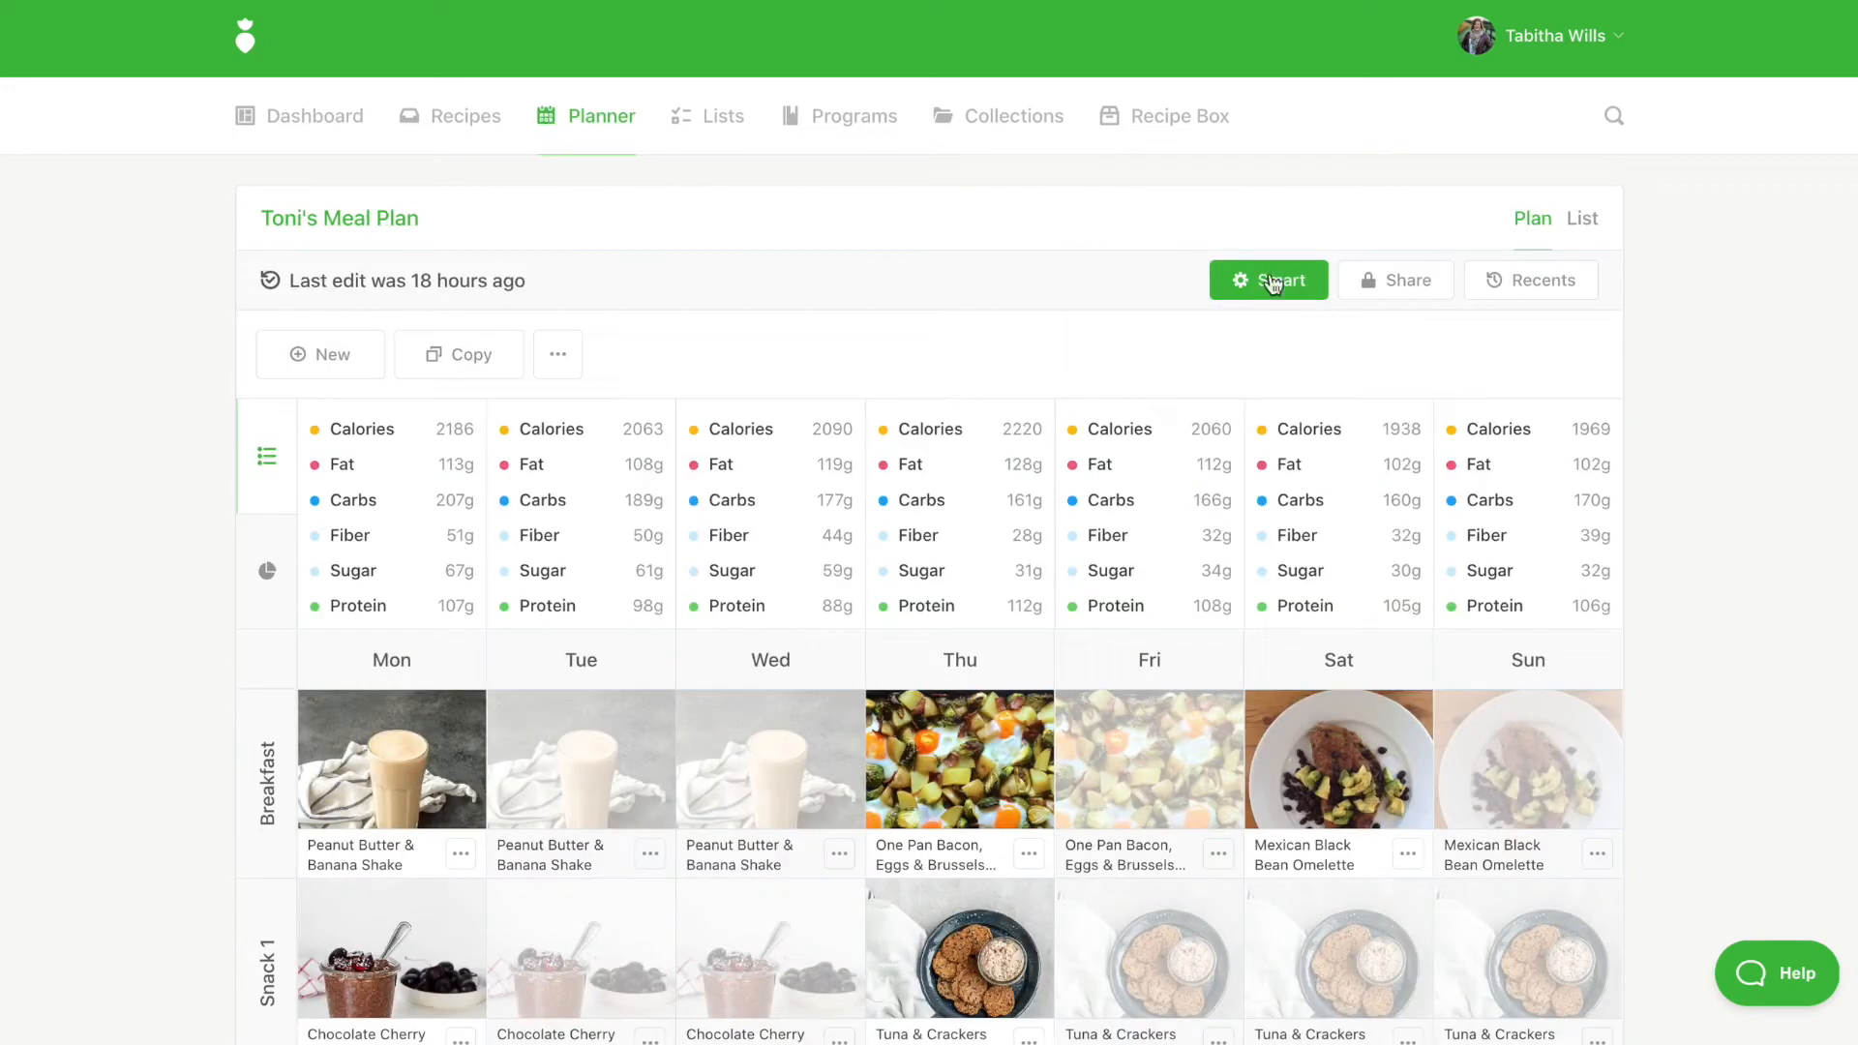
click(1393, 288)
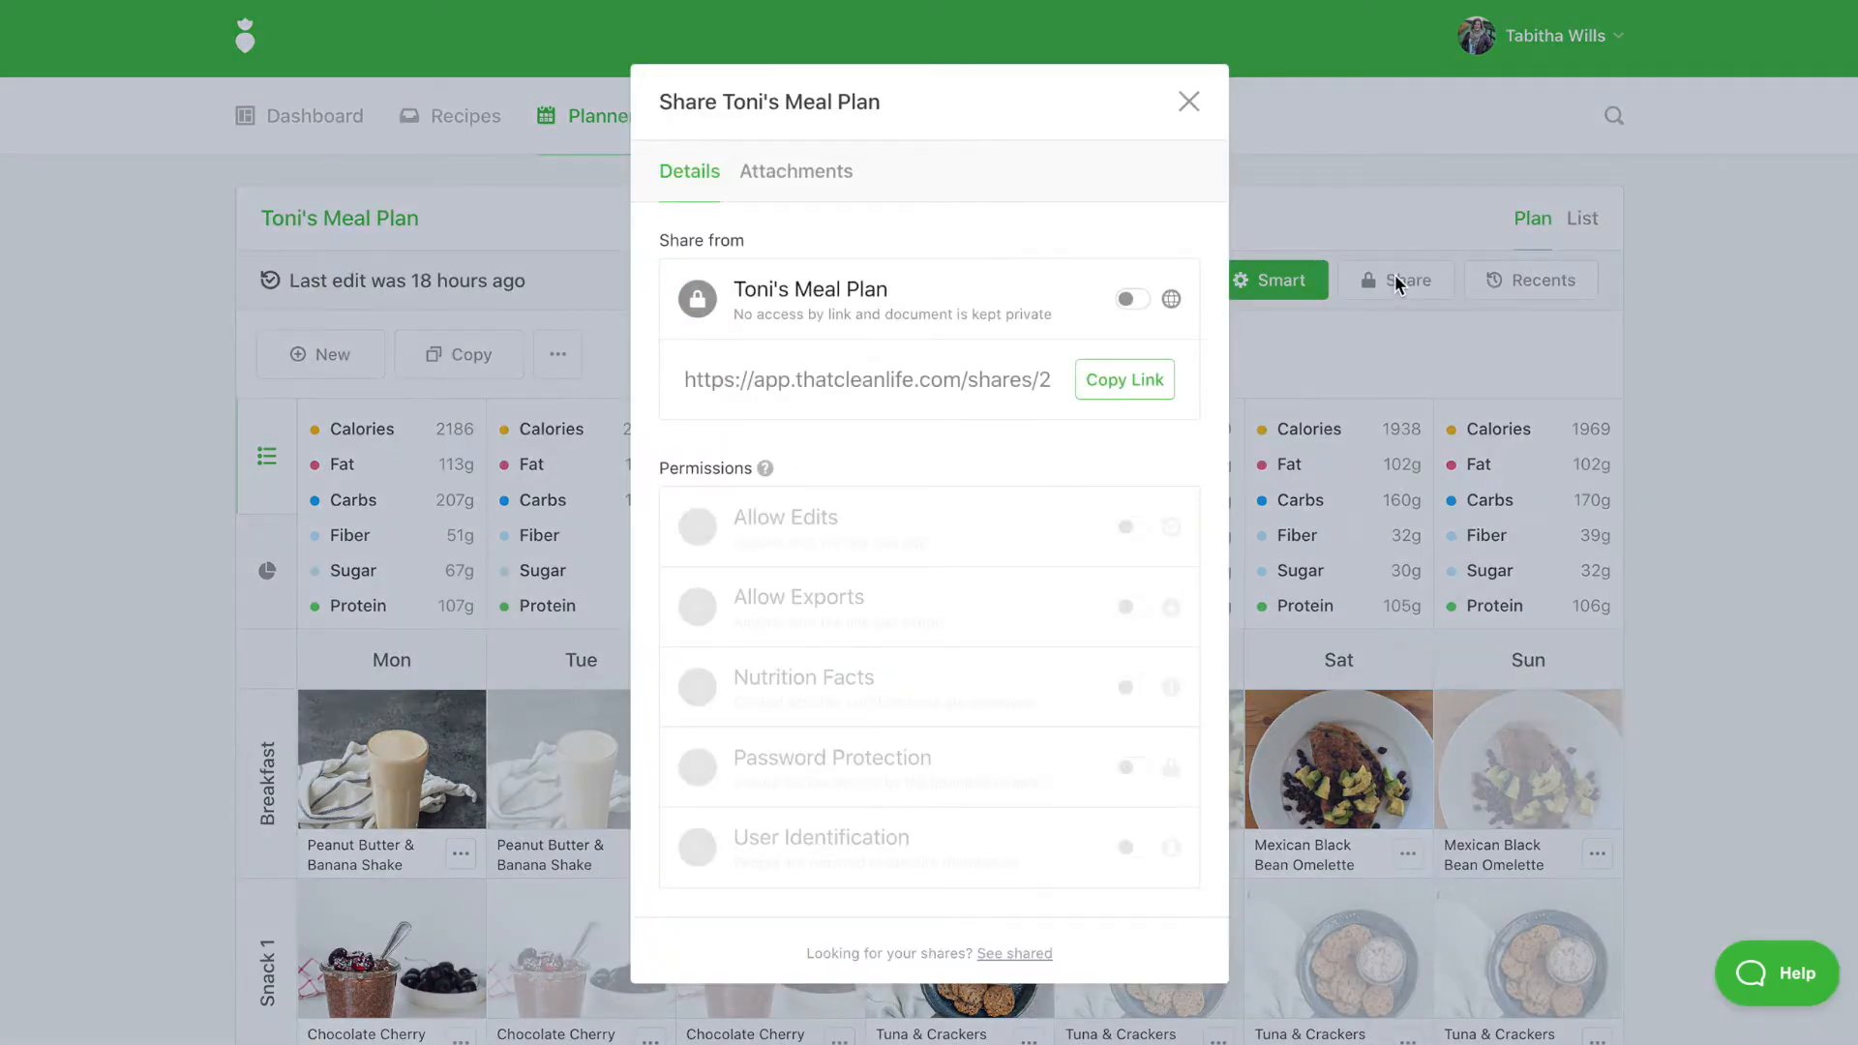
click(1148, 307)
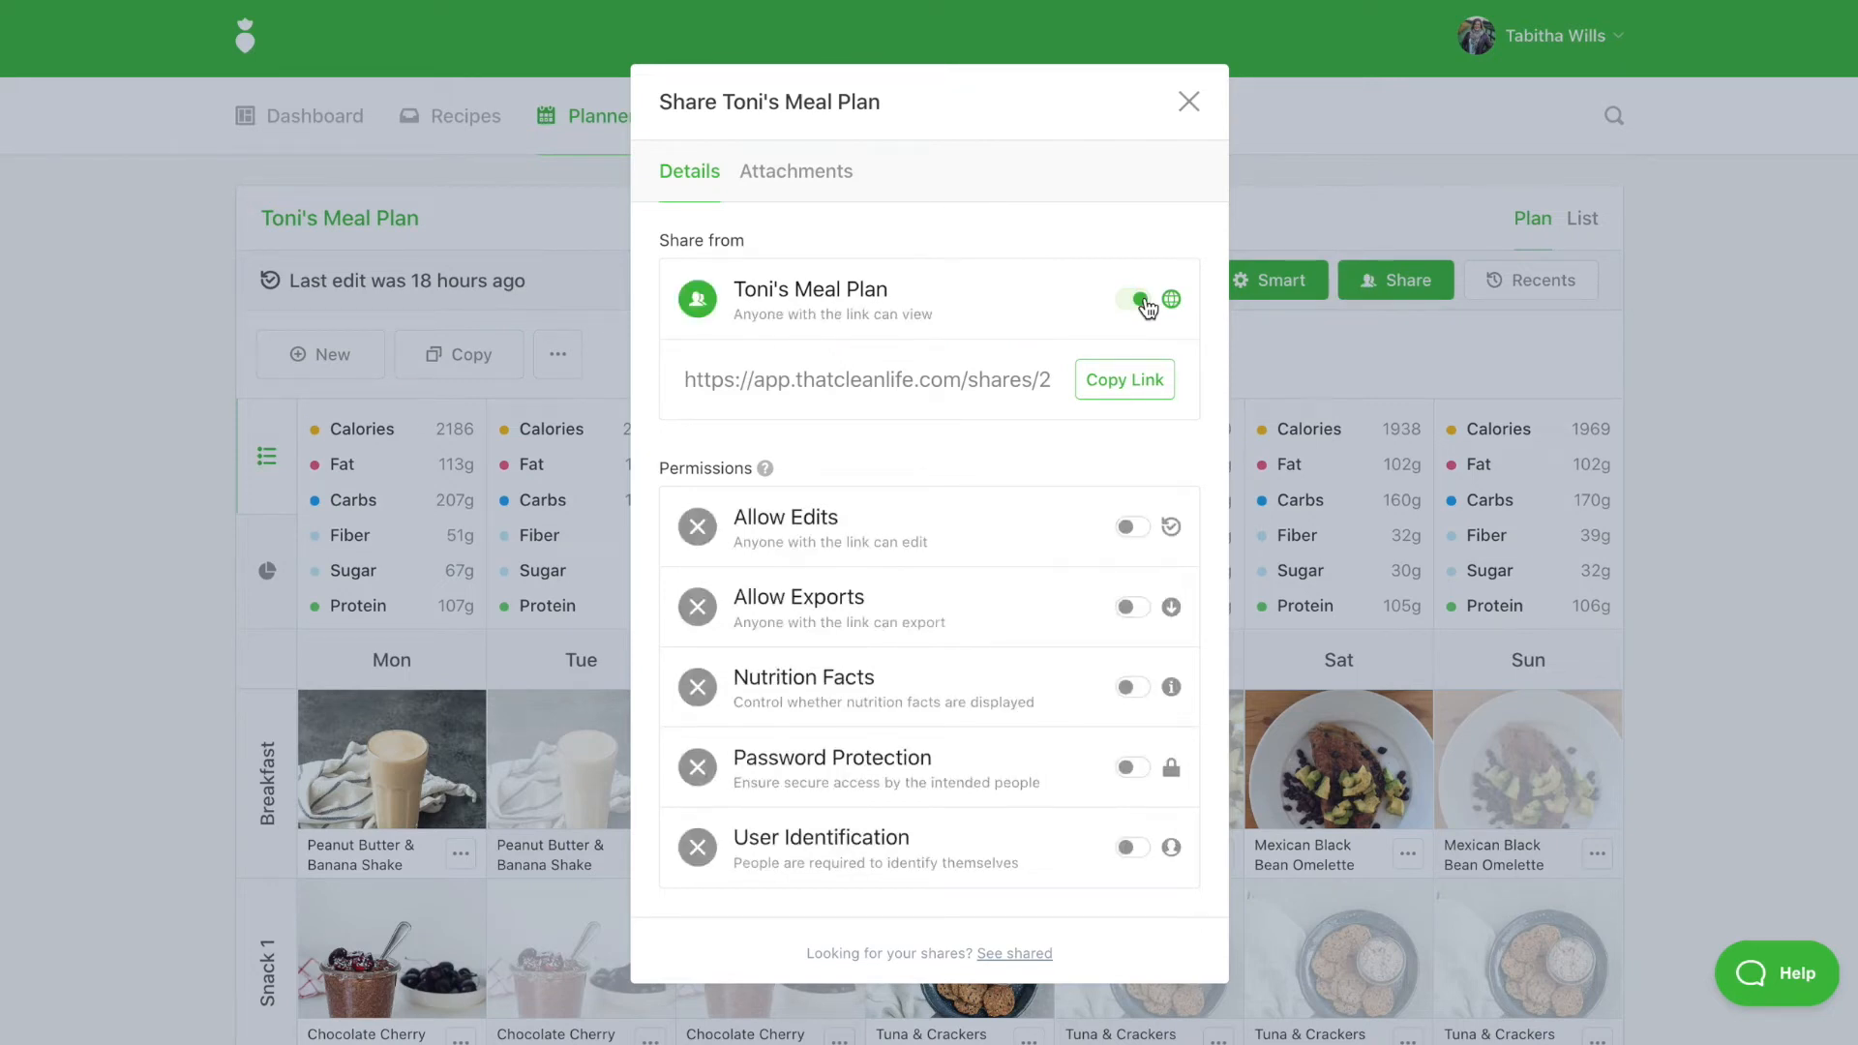
Let link visitors edit, export and view nutrition facts for the plan
click(1132, 528)
click(1130, 608)
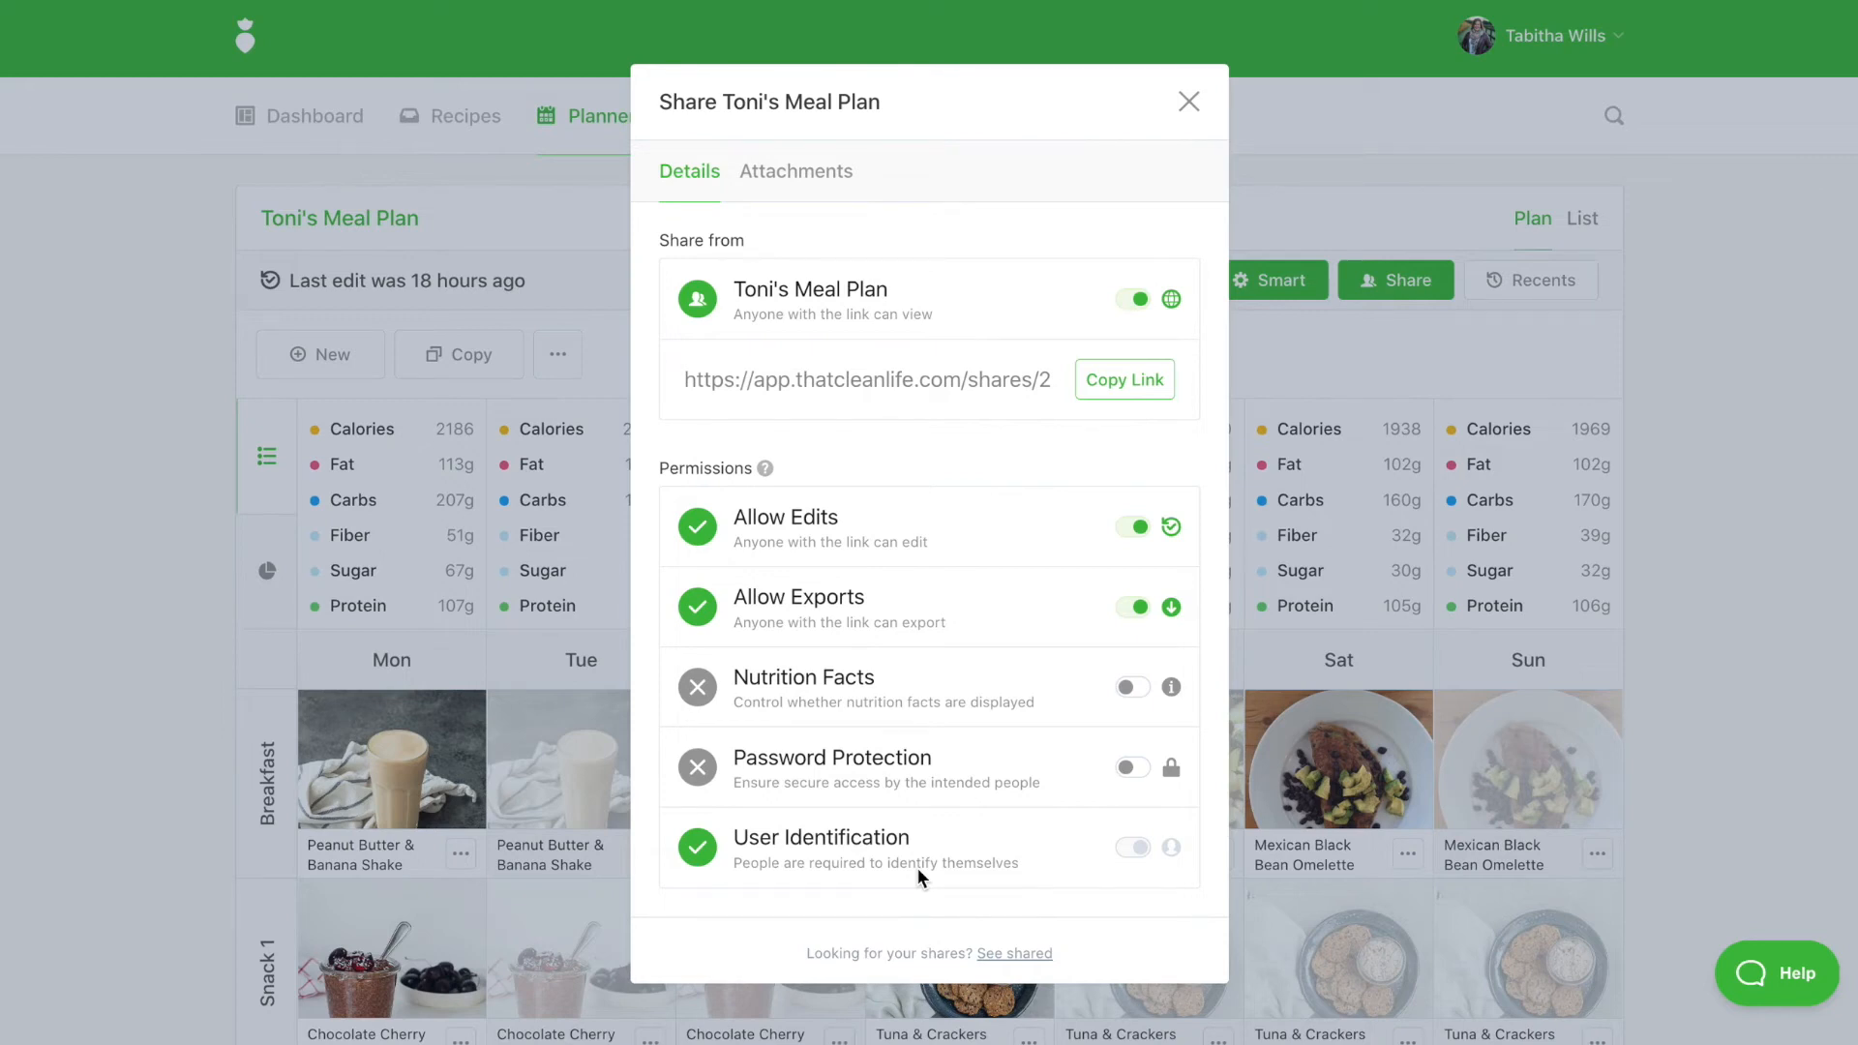
click(1143, 689)
Switch on password protection and set a password for the shared link
click(1129, 769)
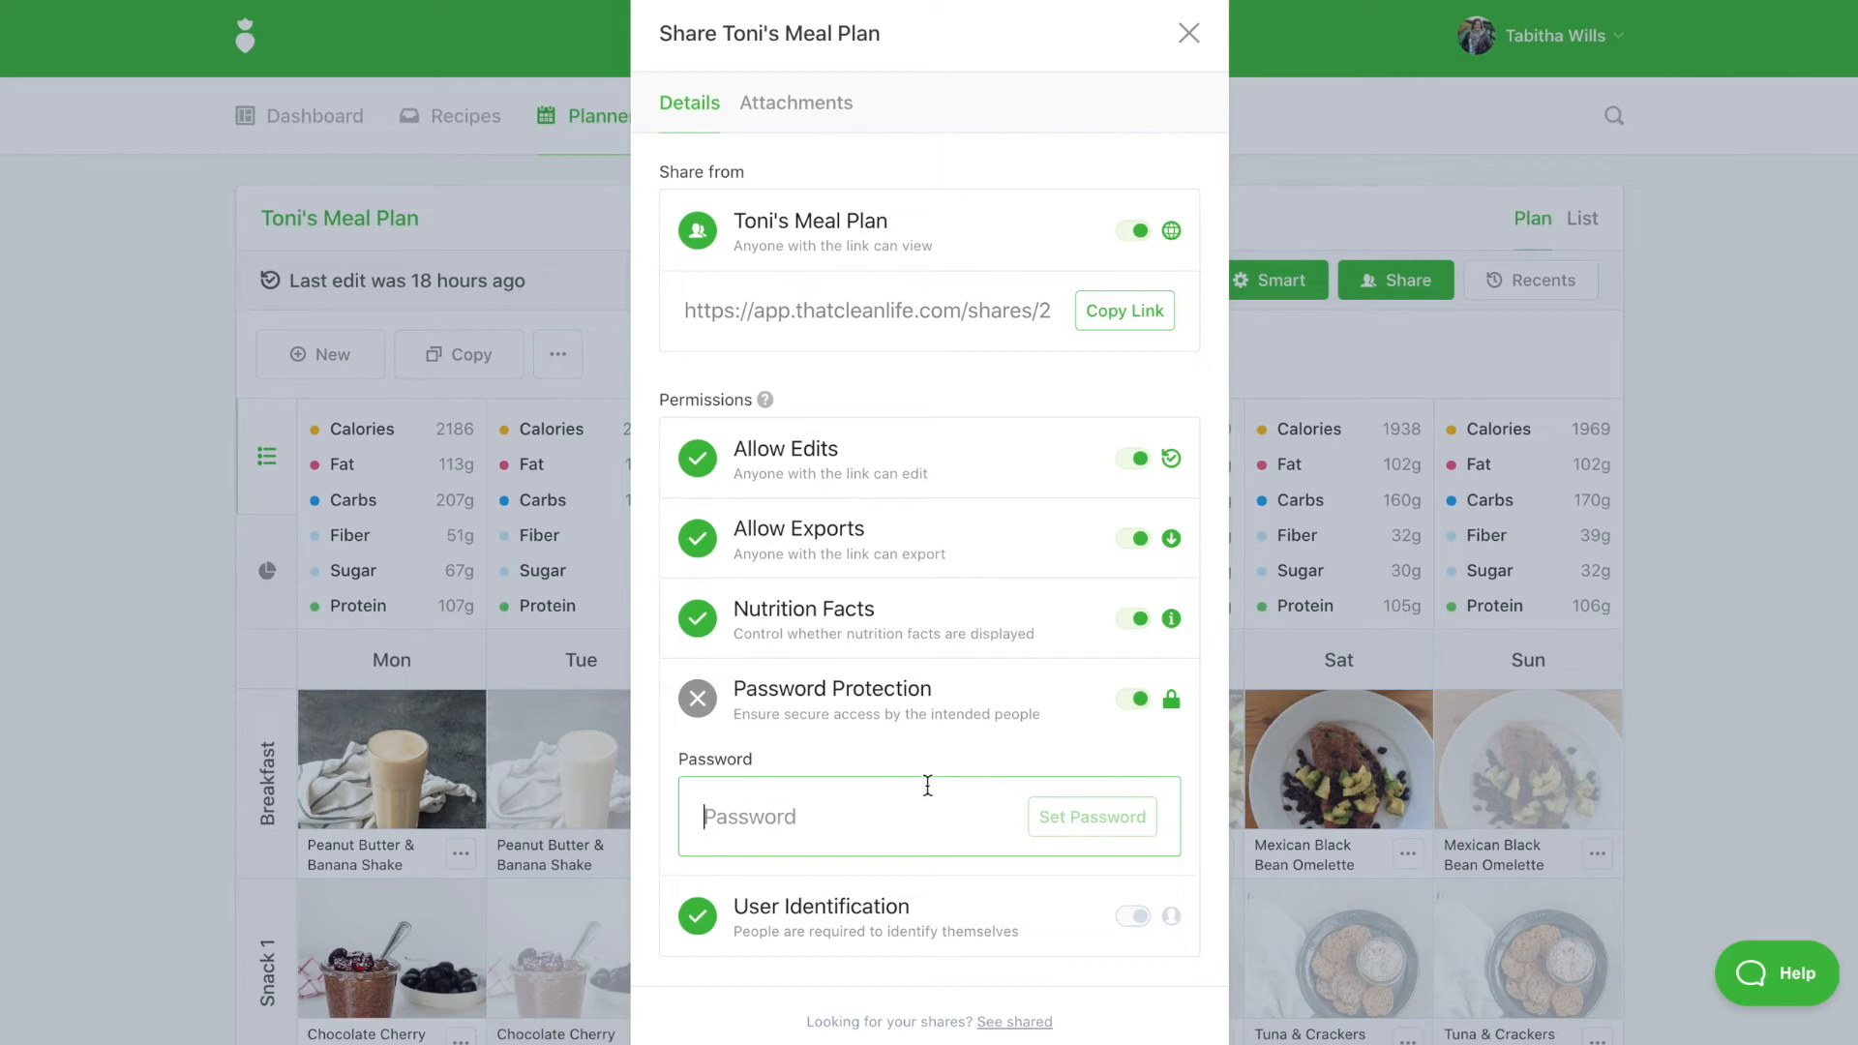
text(•••••••)
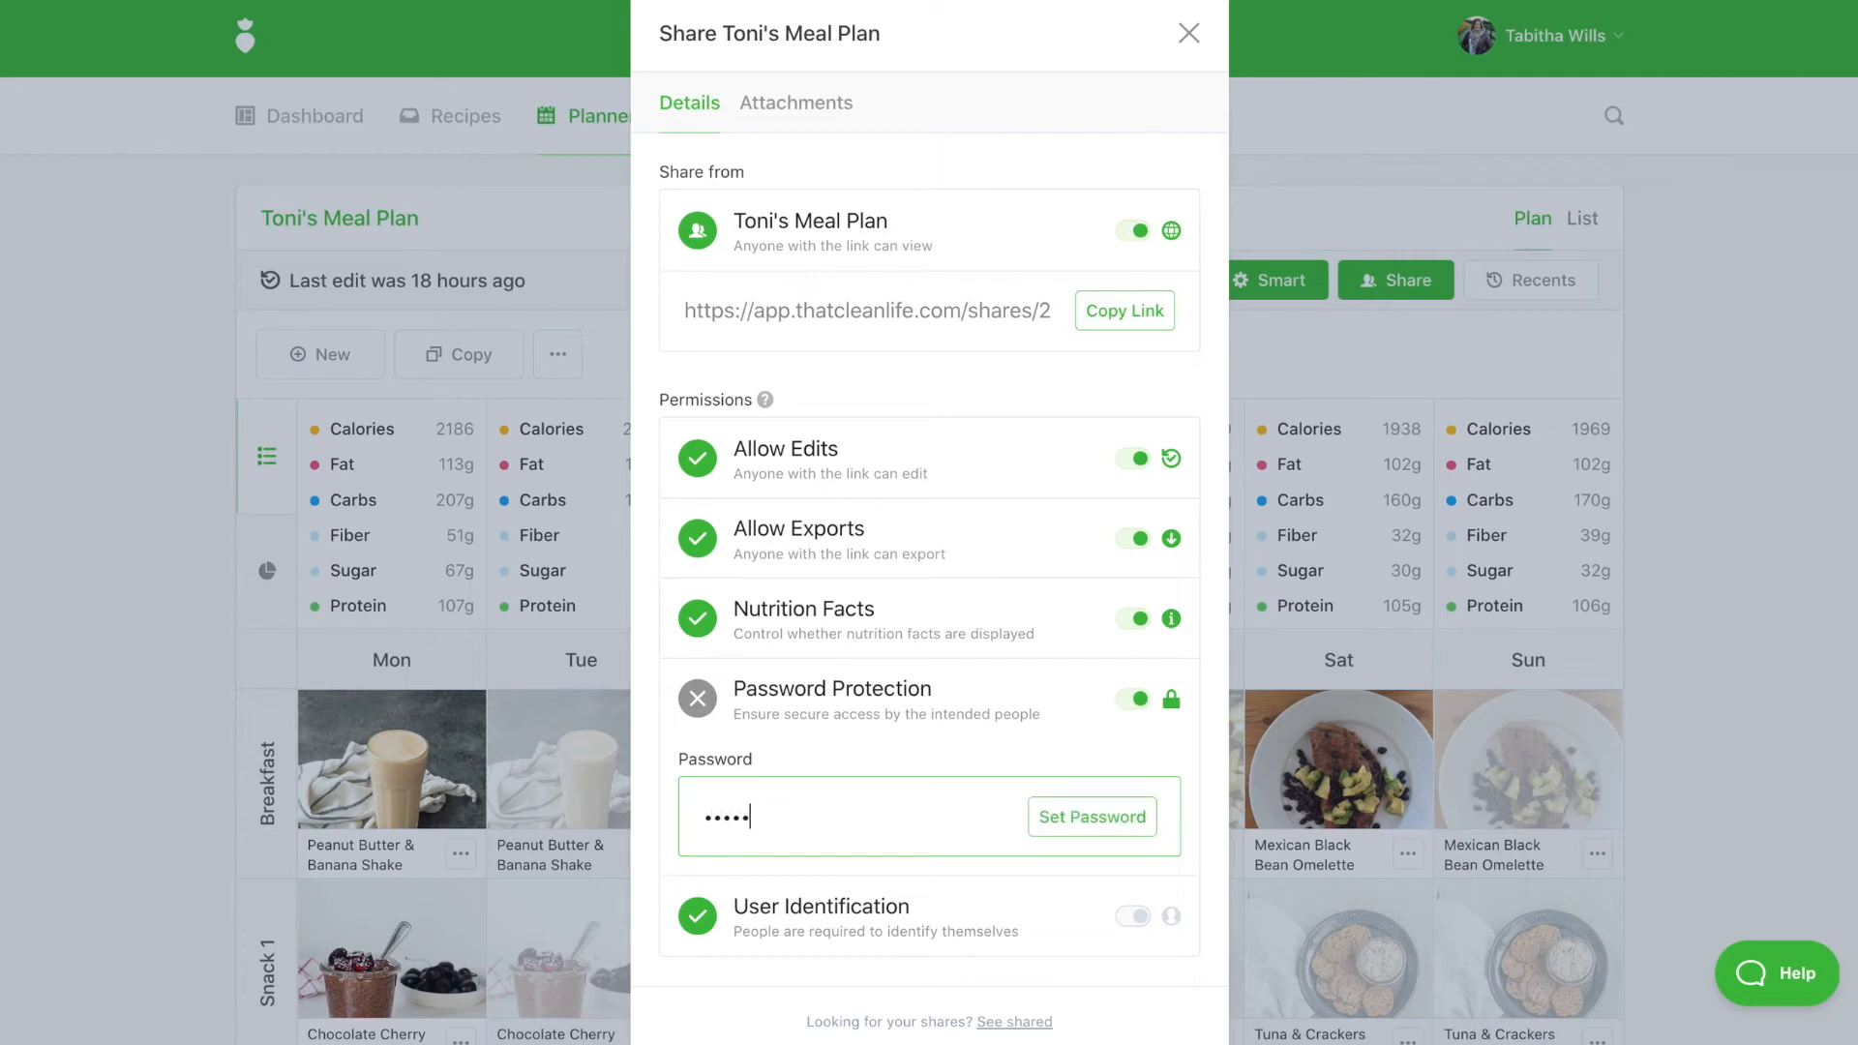
click(1117, 821)
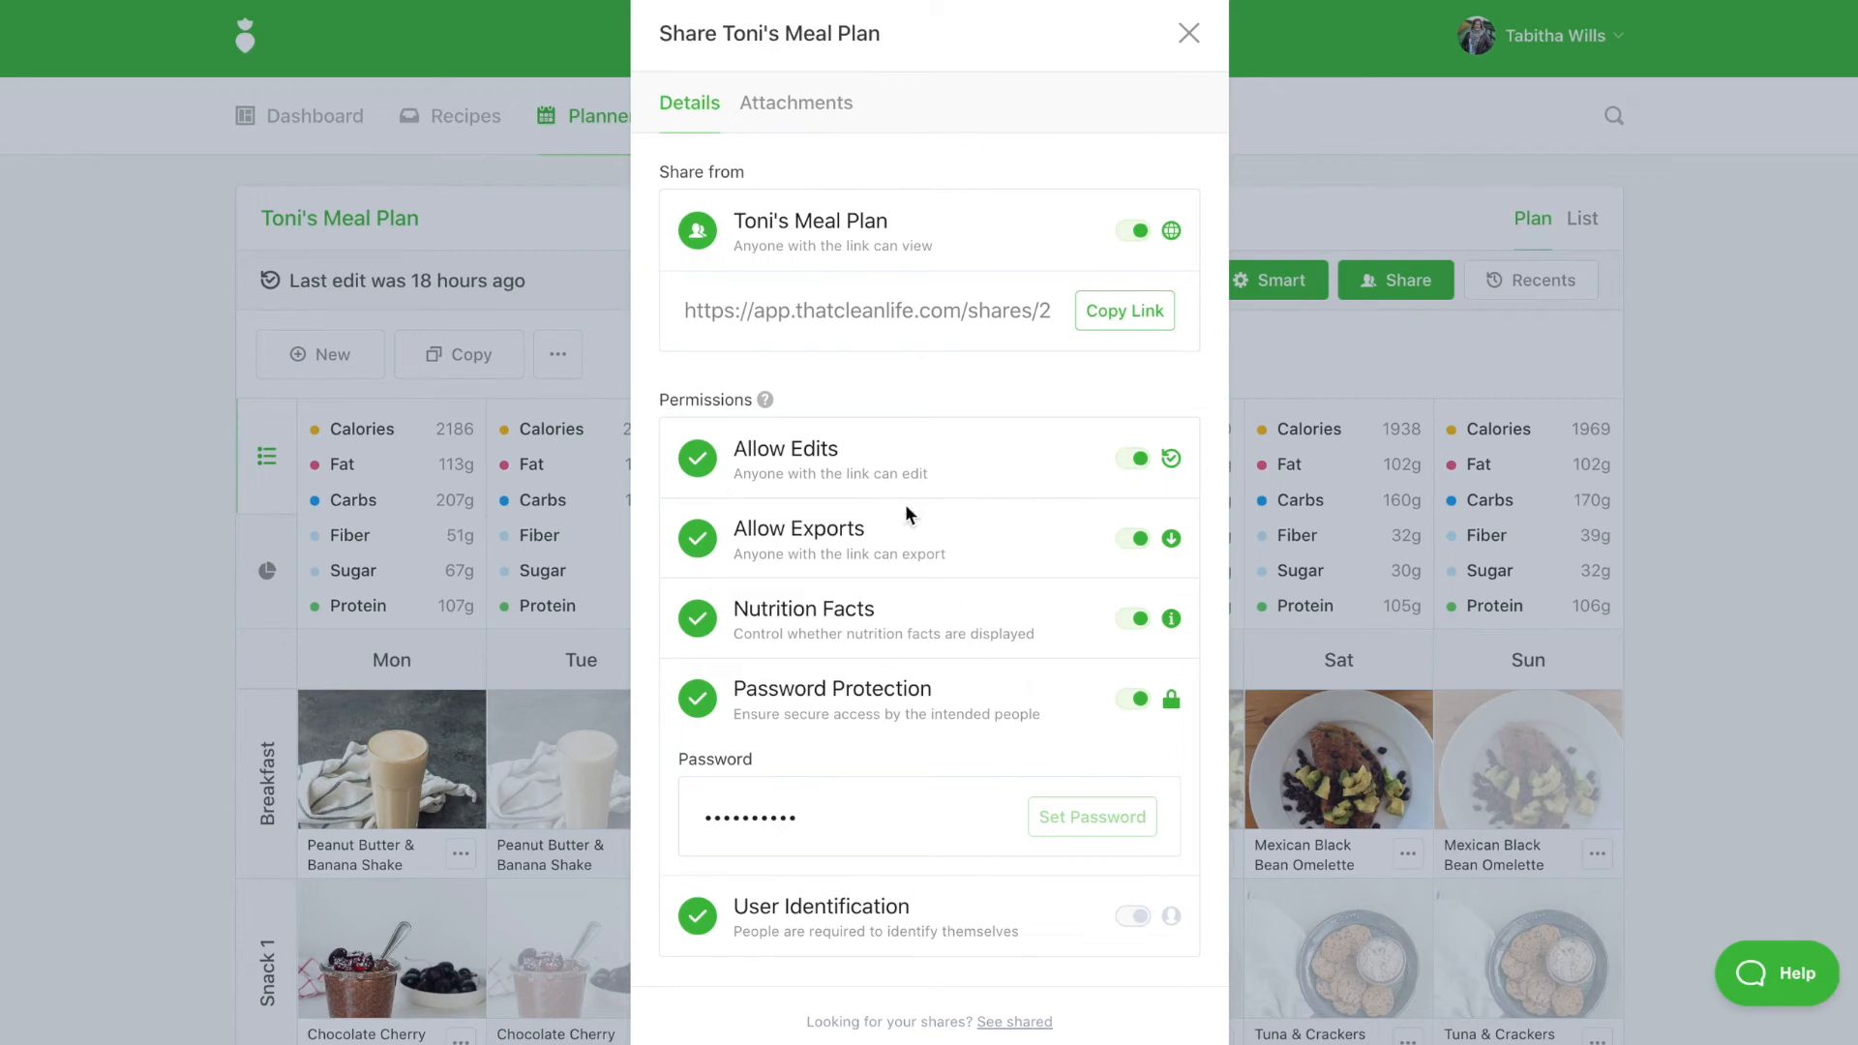
Add a new attachment of type Rich Text from the share's Attachments tab
click(798, 105)
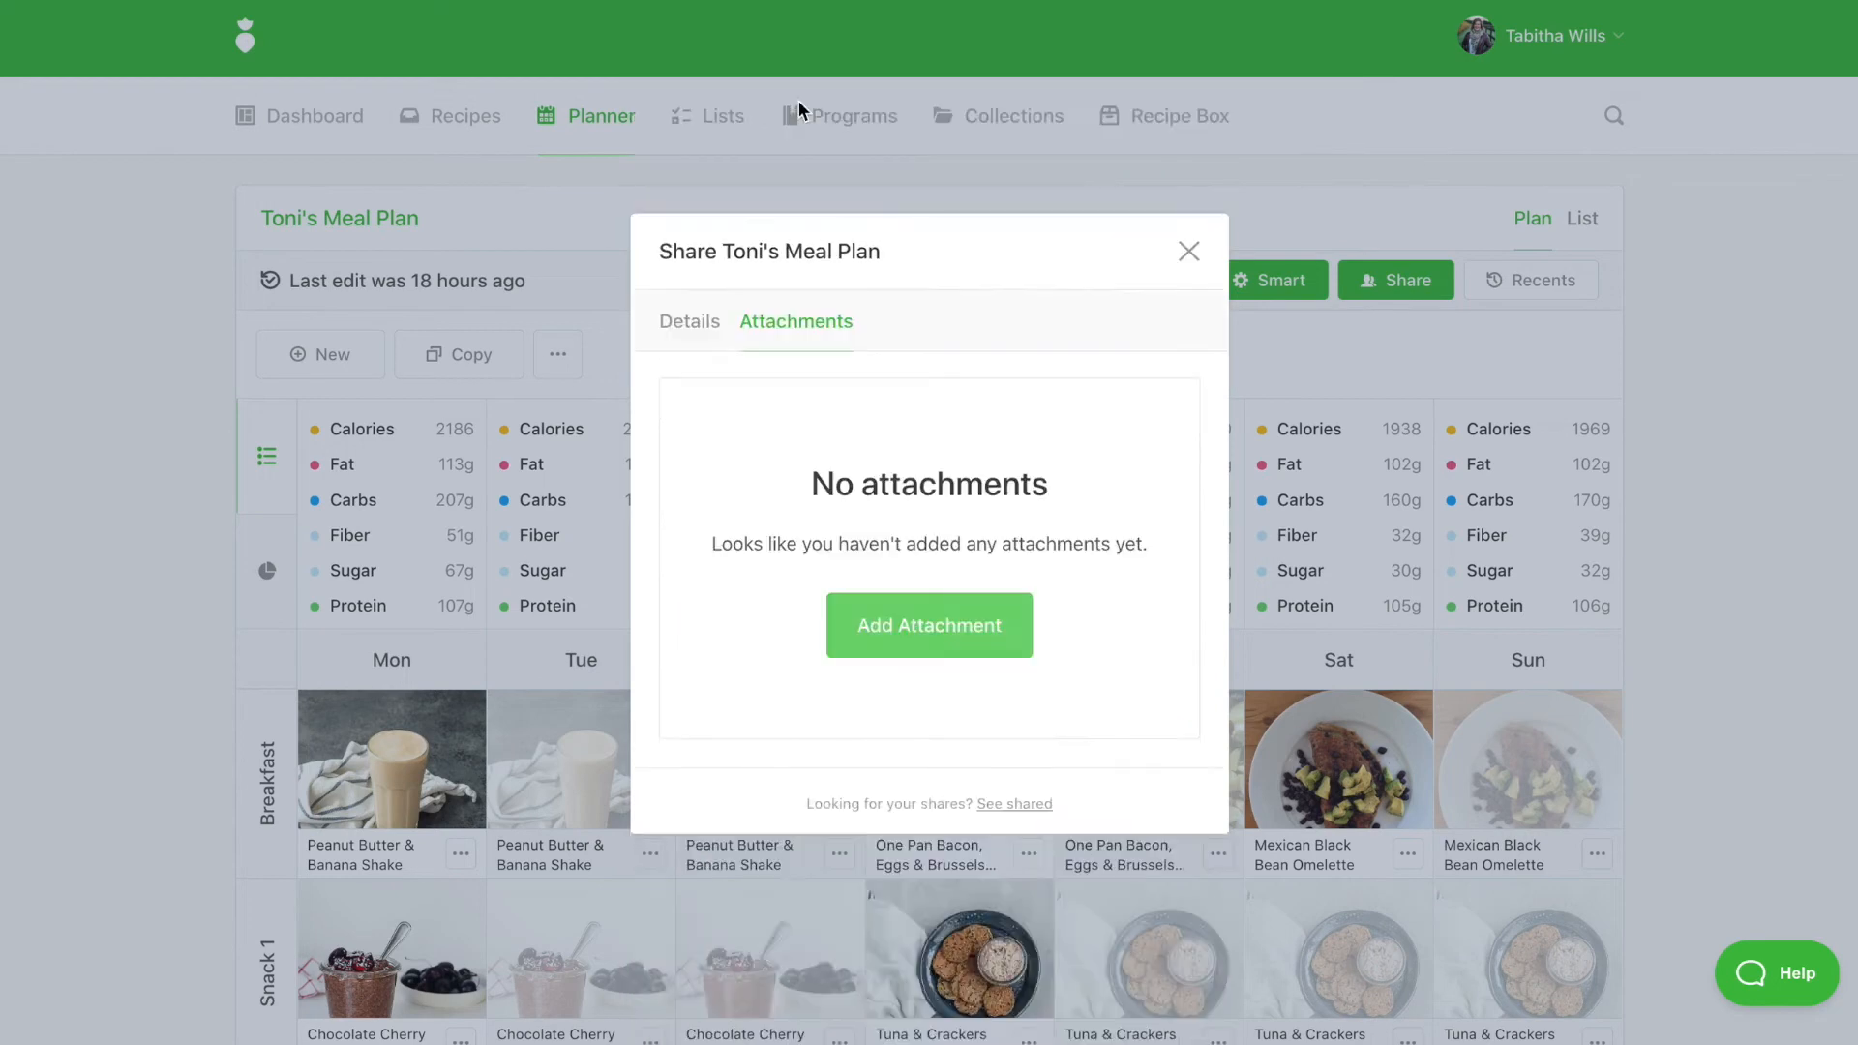
click(915, 644)
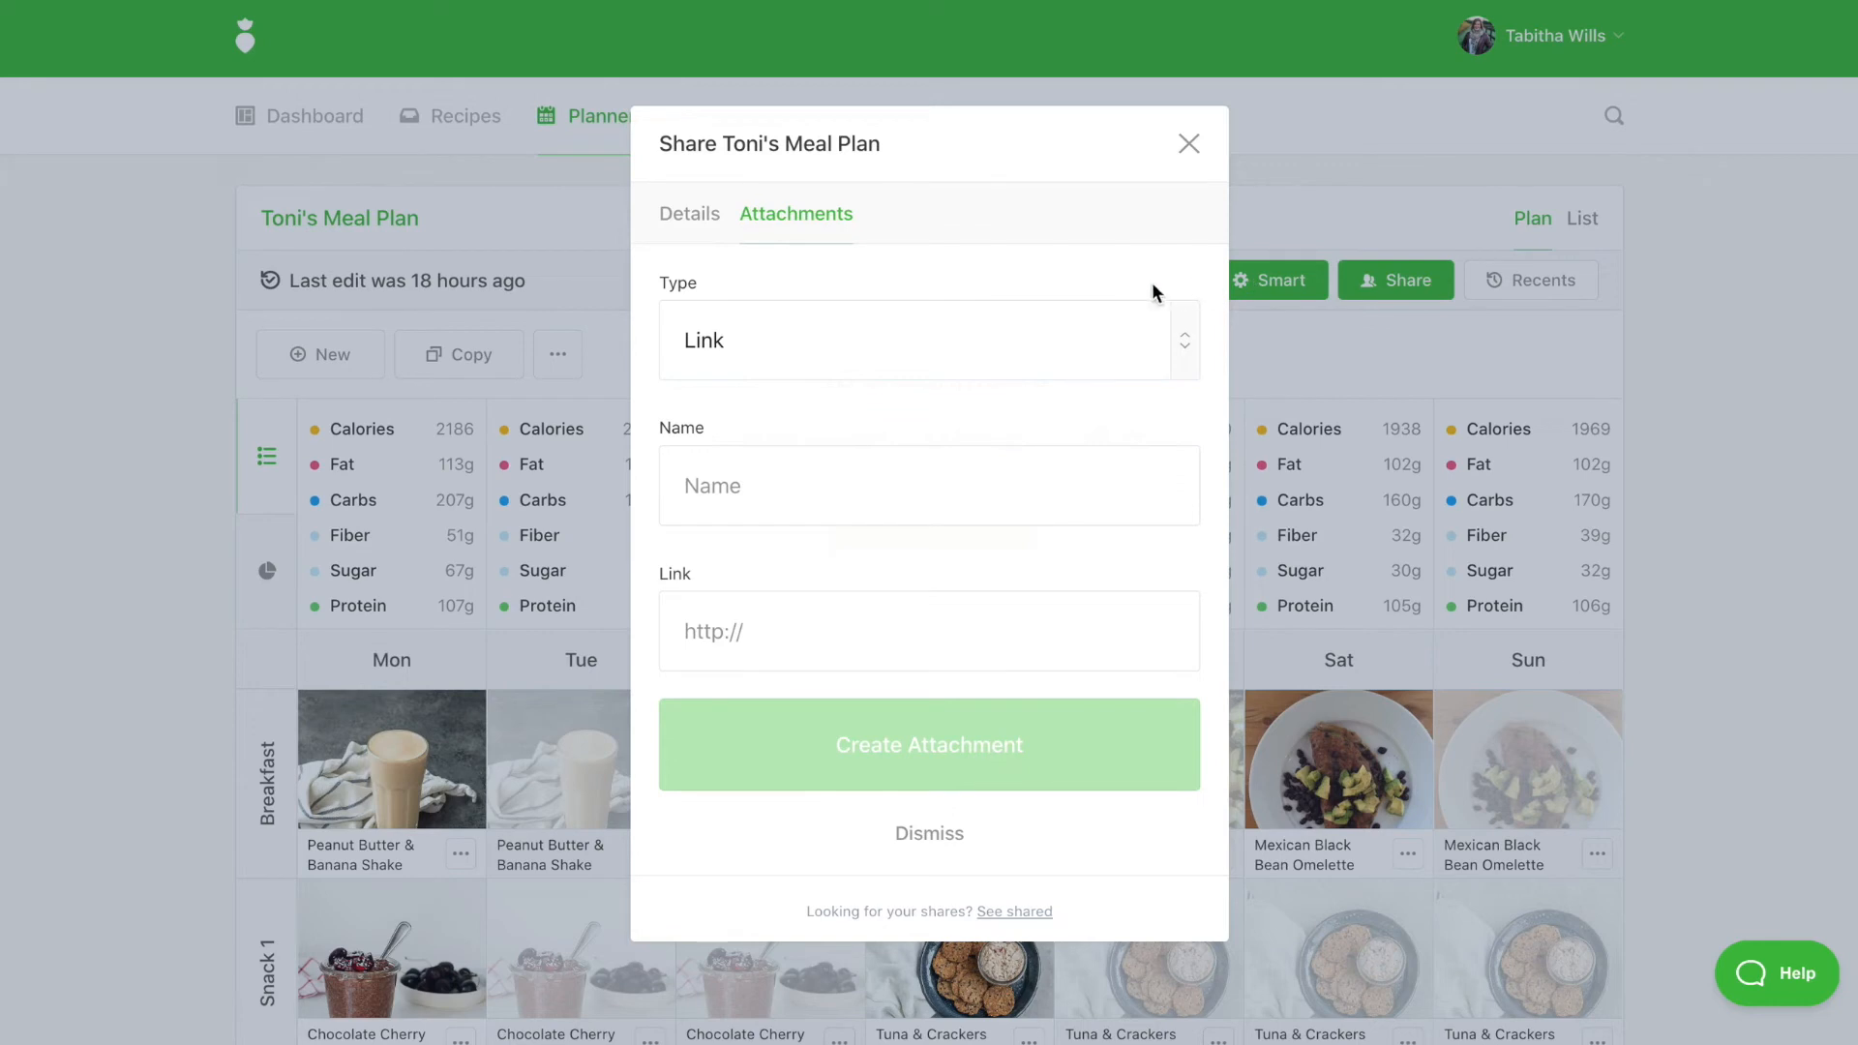
click(923, 344)
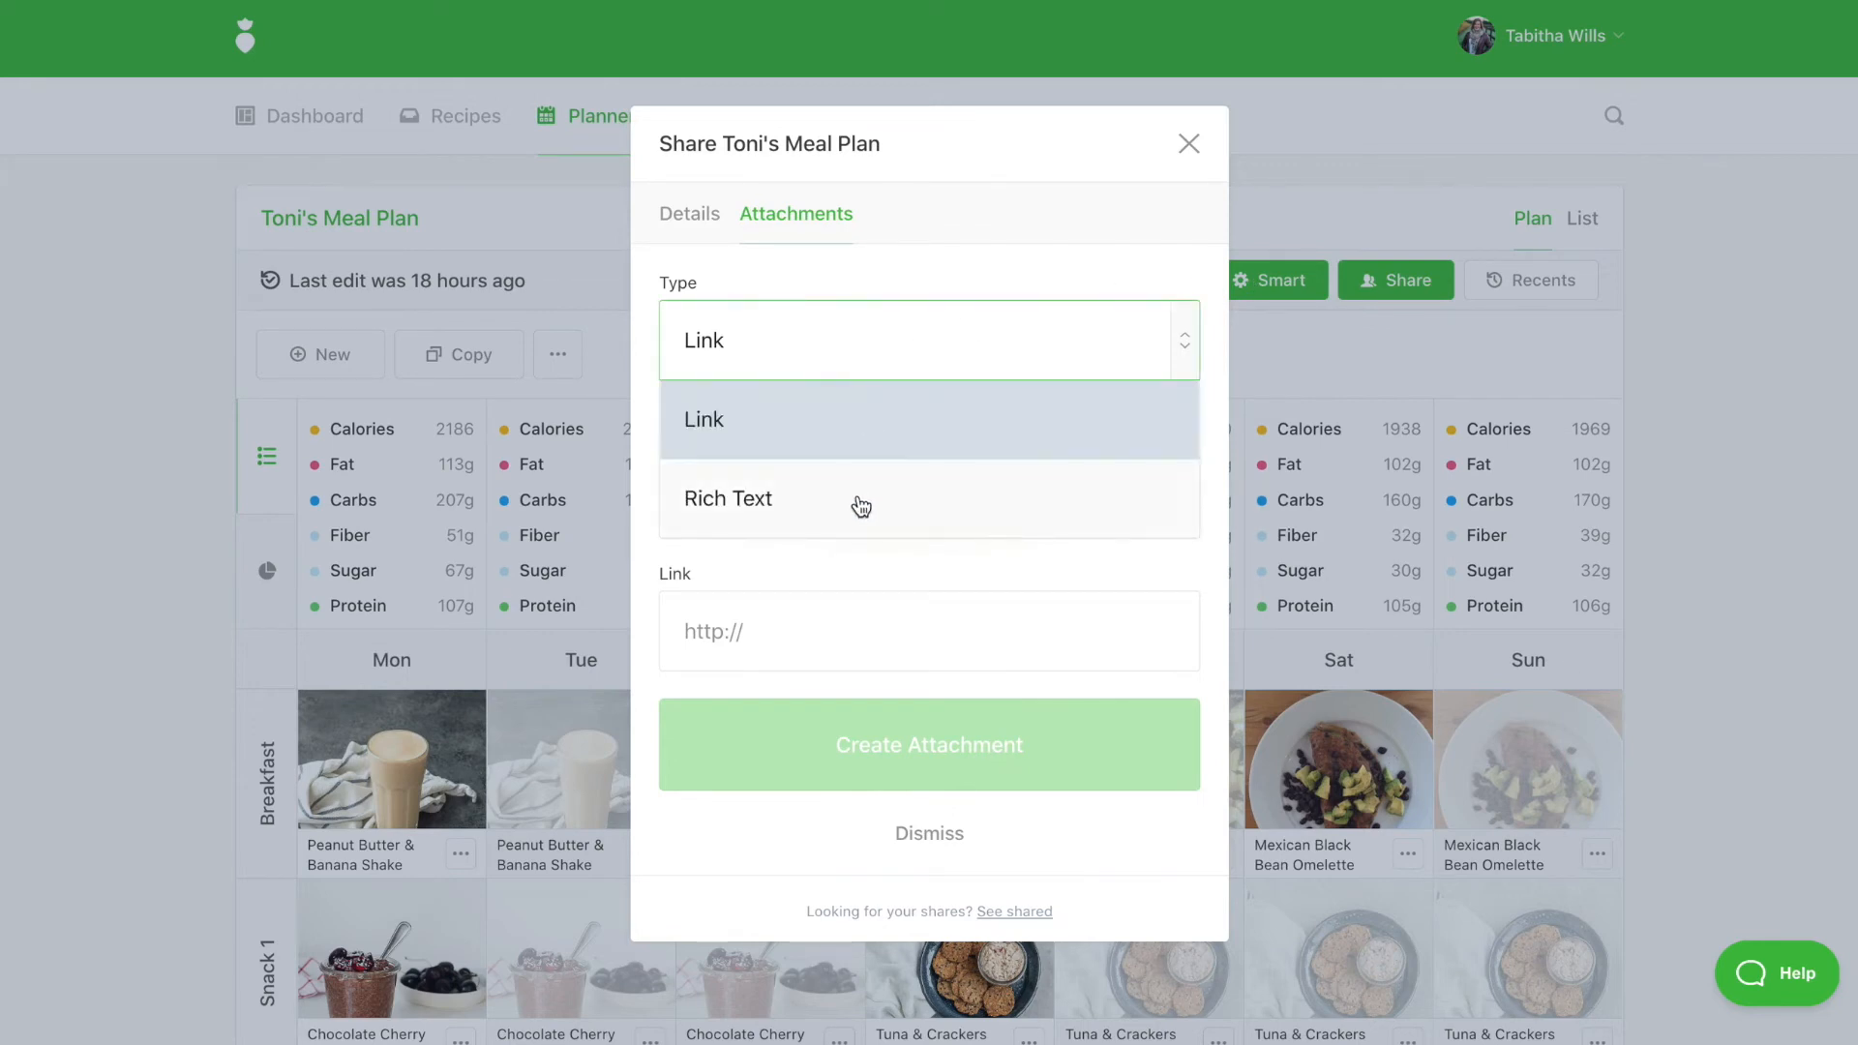
click(859, 498)
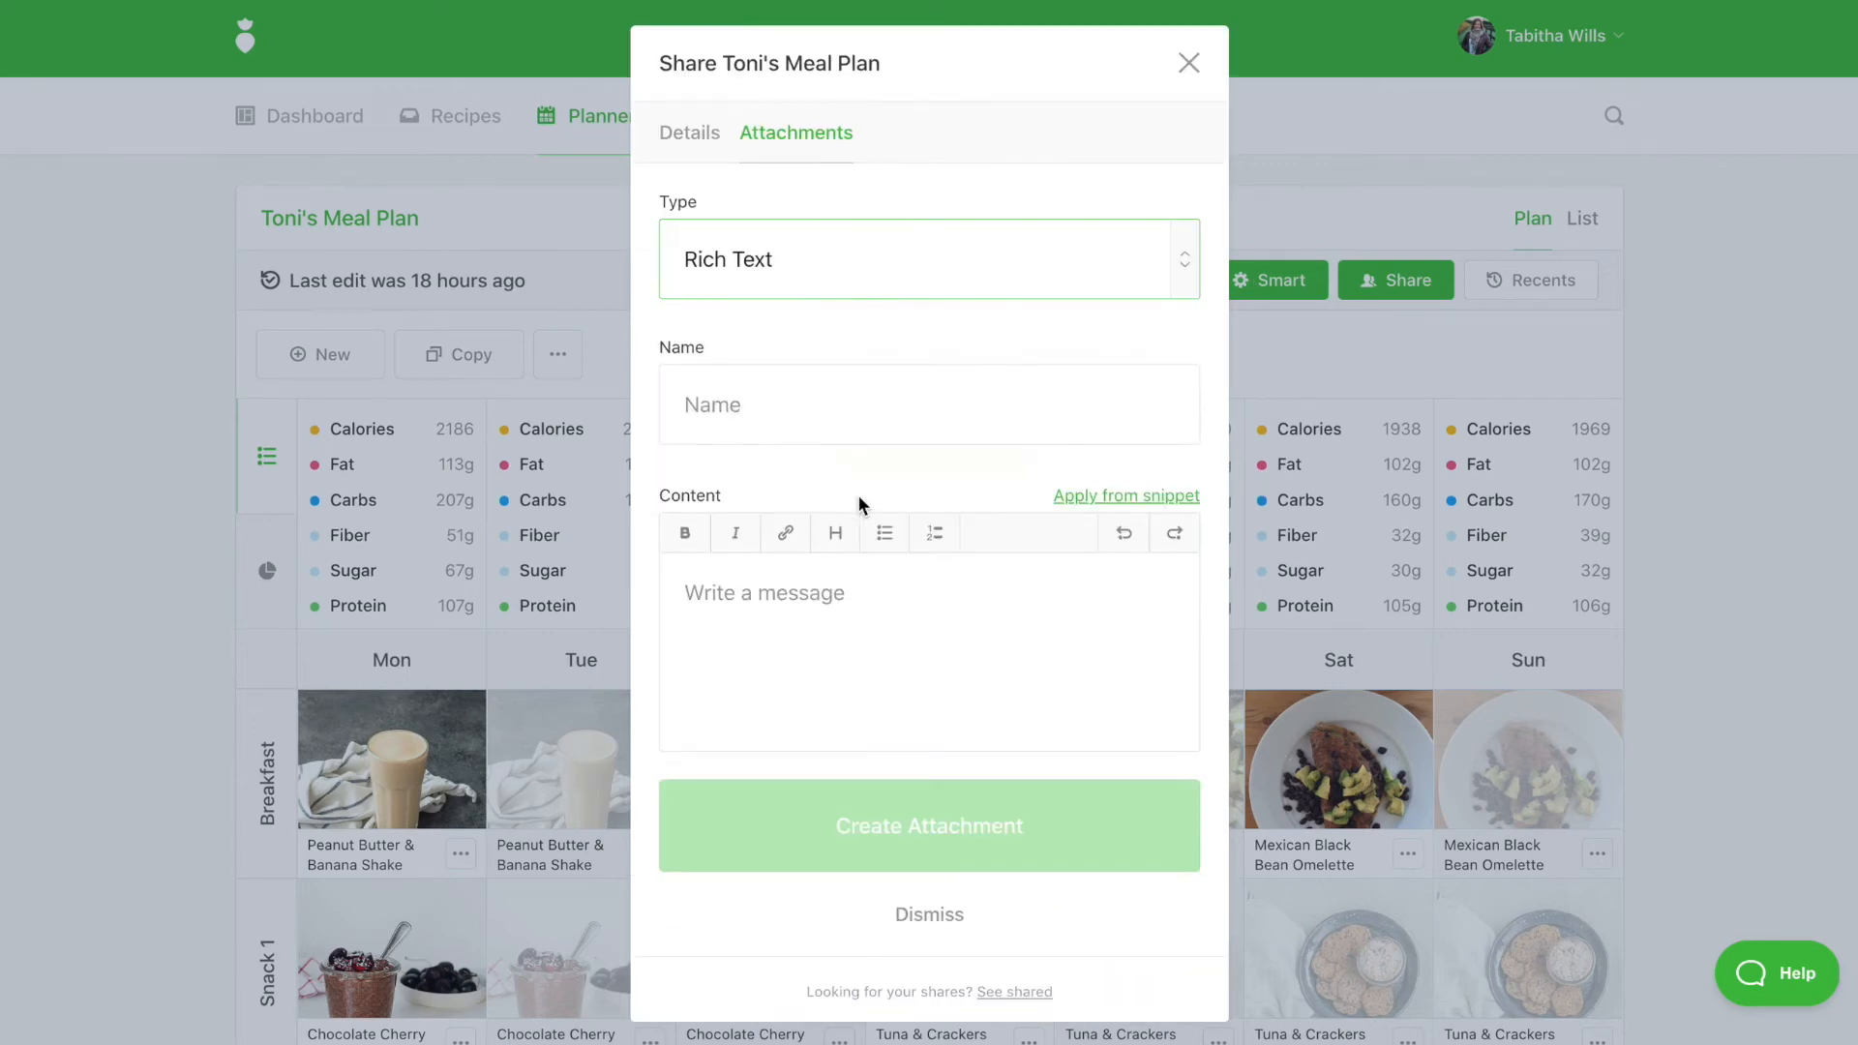
Create a 'Welcome' attachment using the Meal Plan Introduction template plus the client's name
click(811, 419)
text(Welcome)
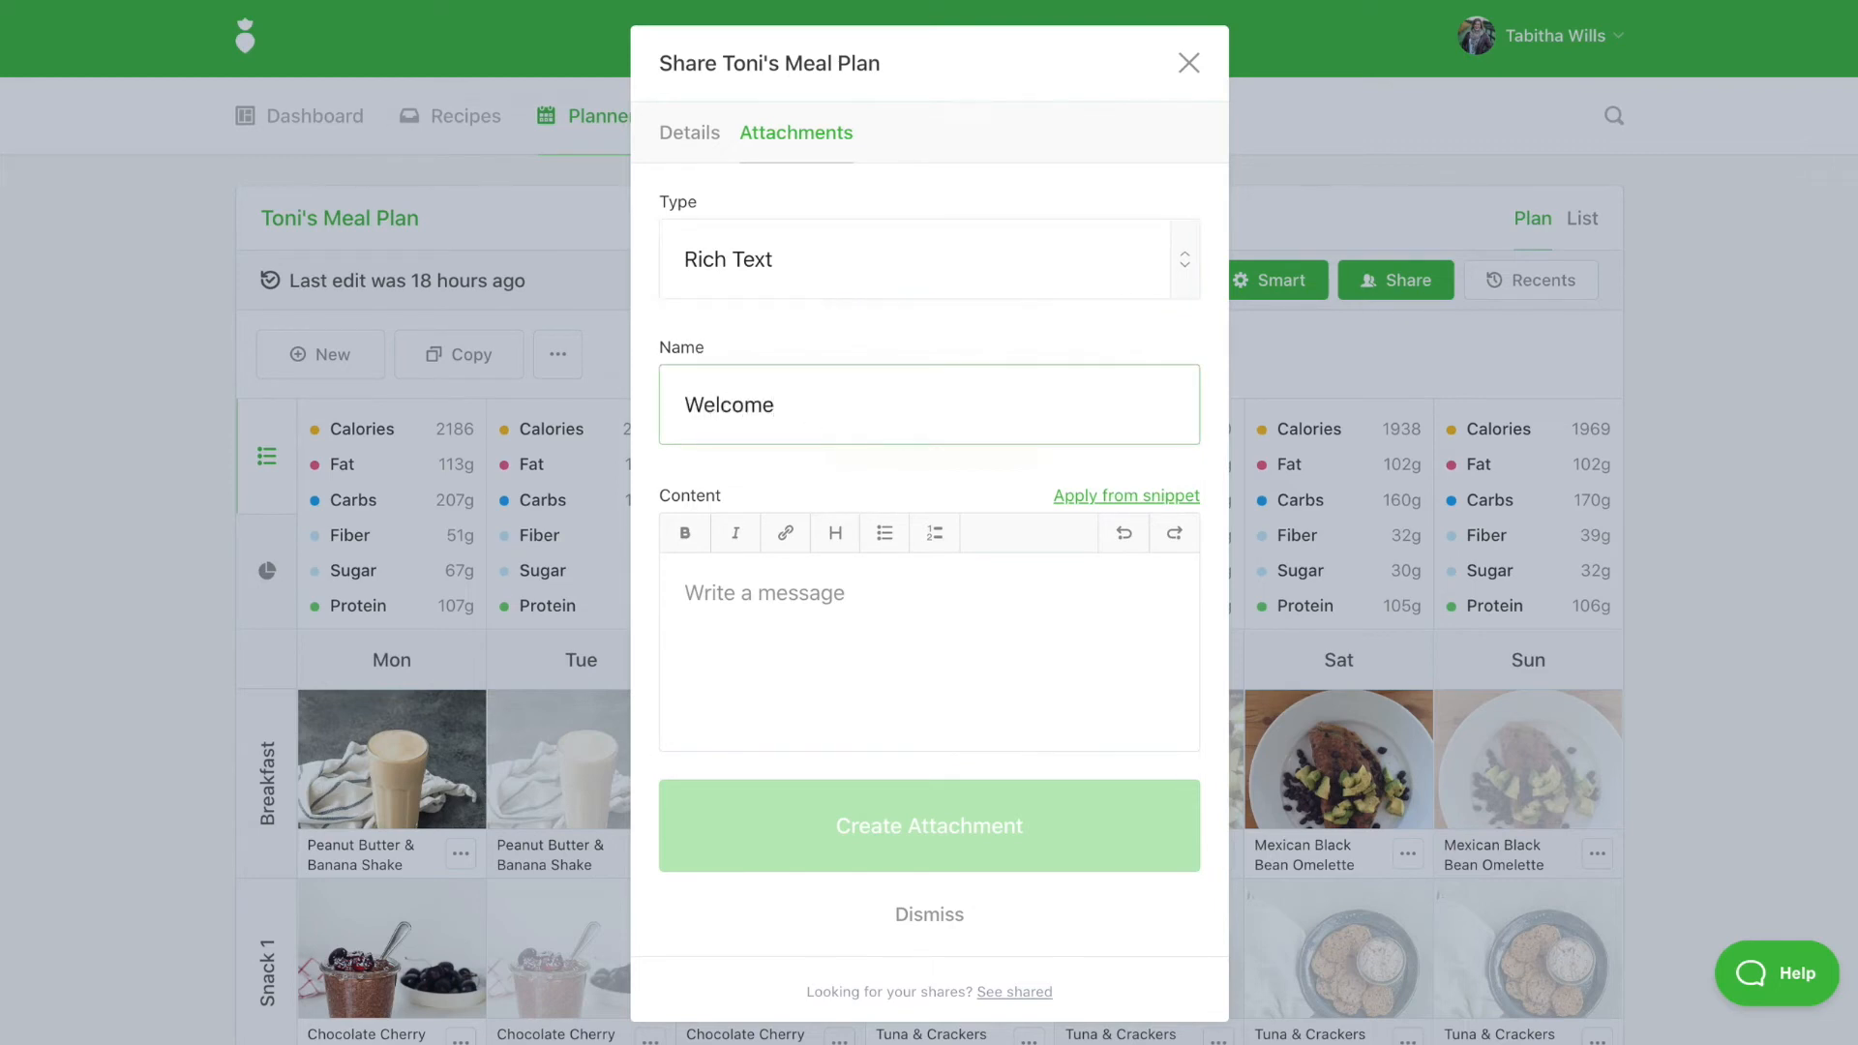
click(761, 640)
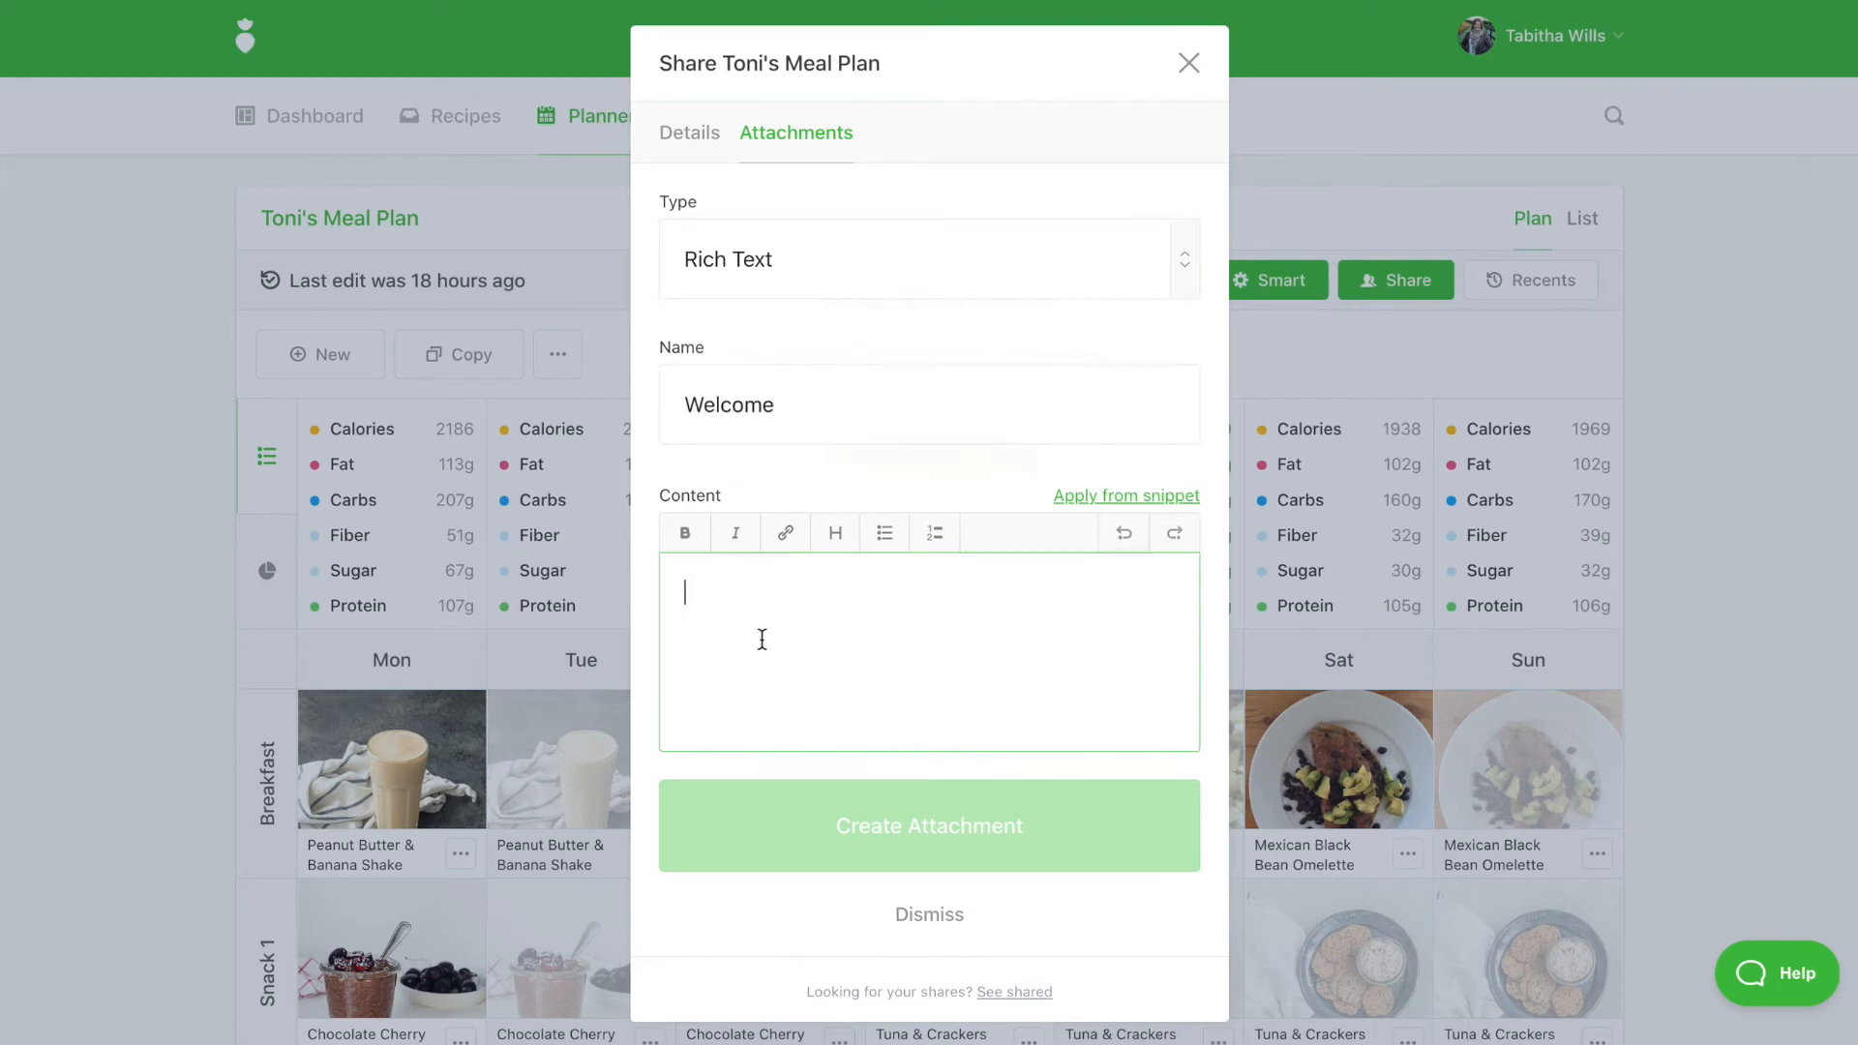
click(1144, 497)
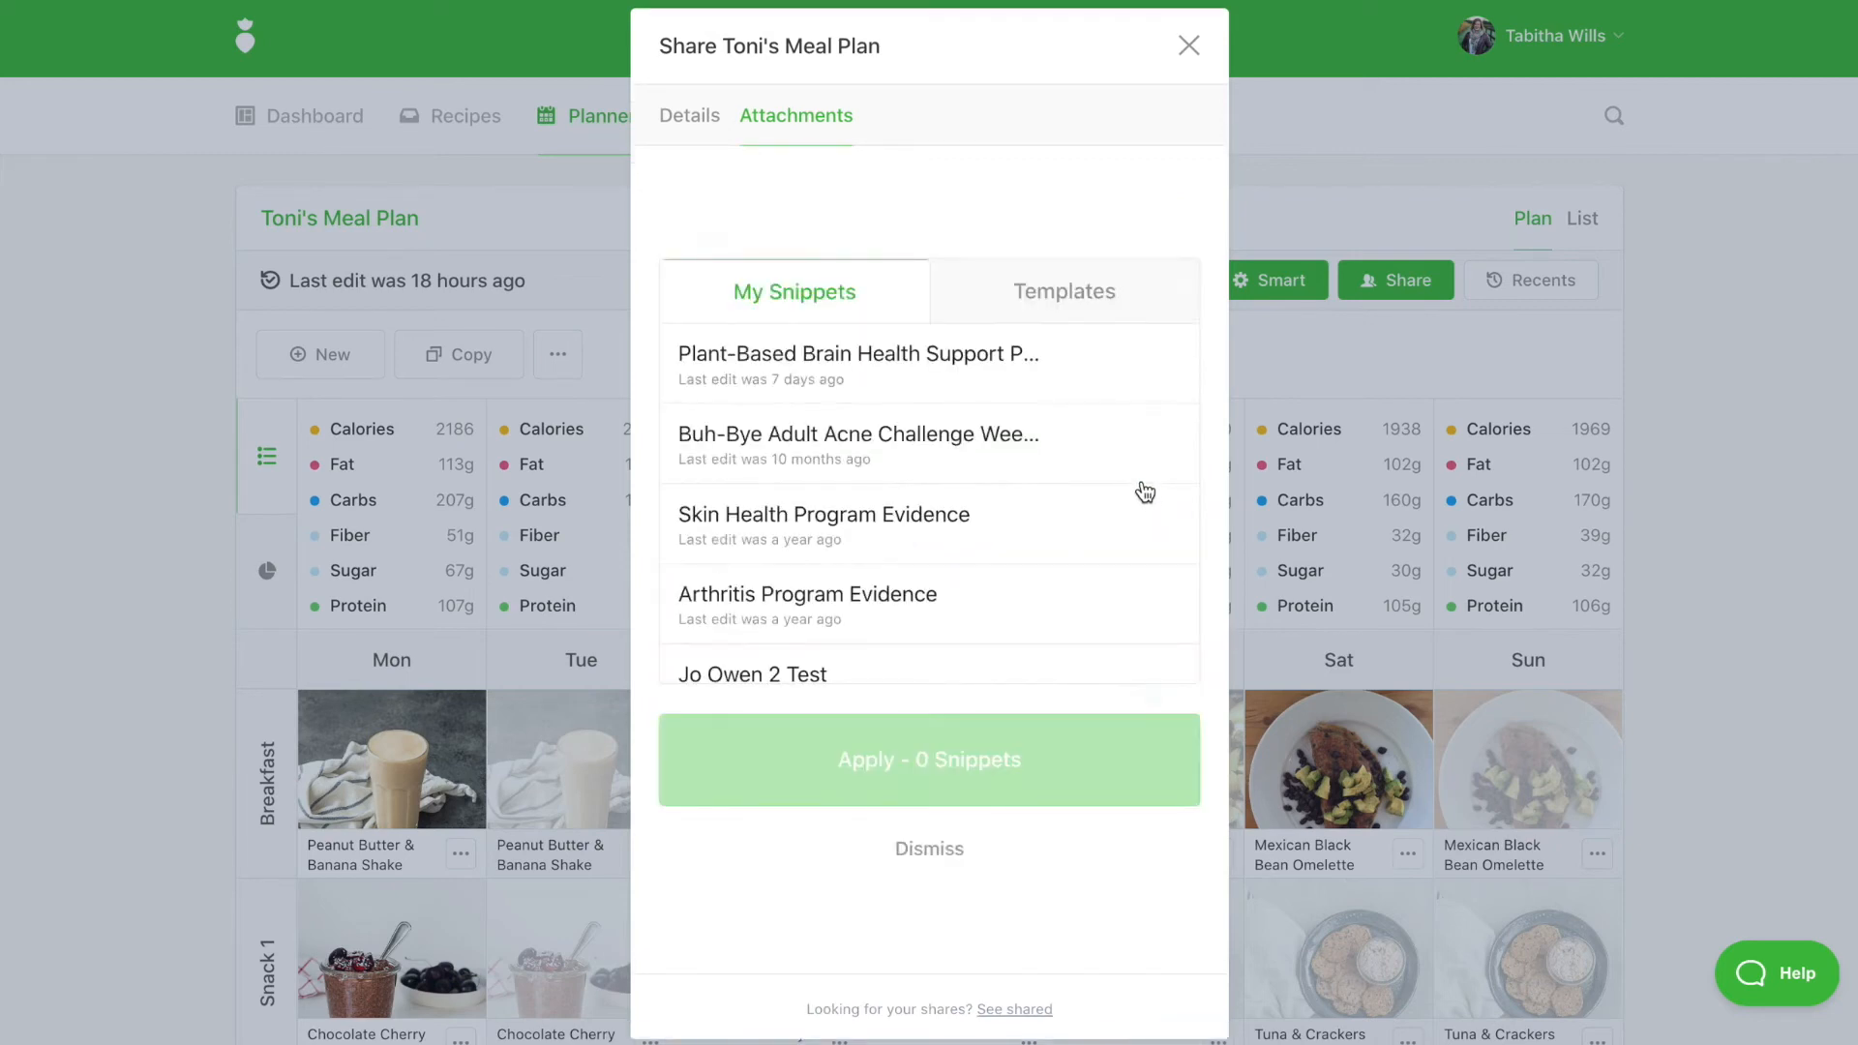
click(1043, 290)
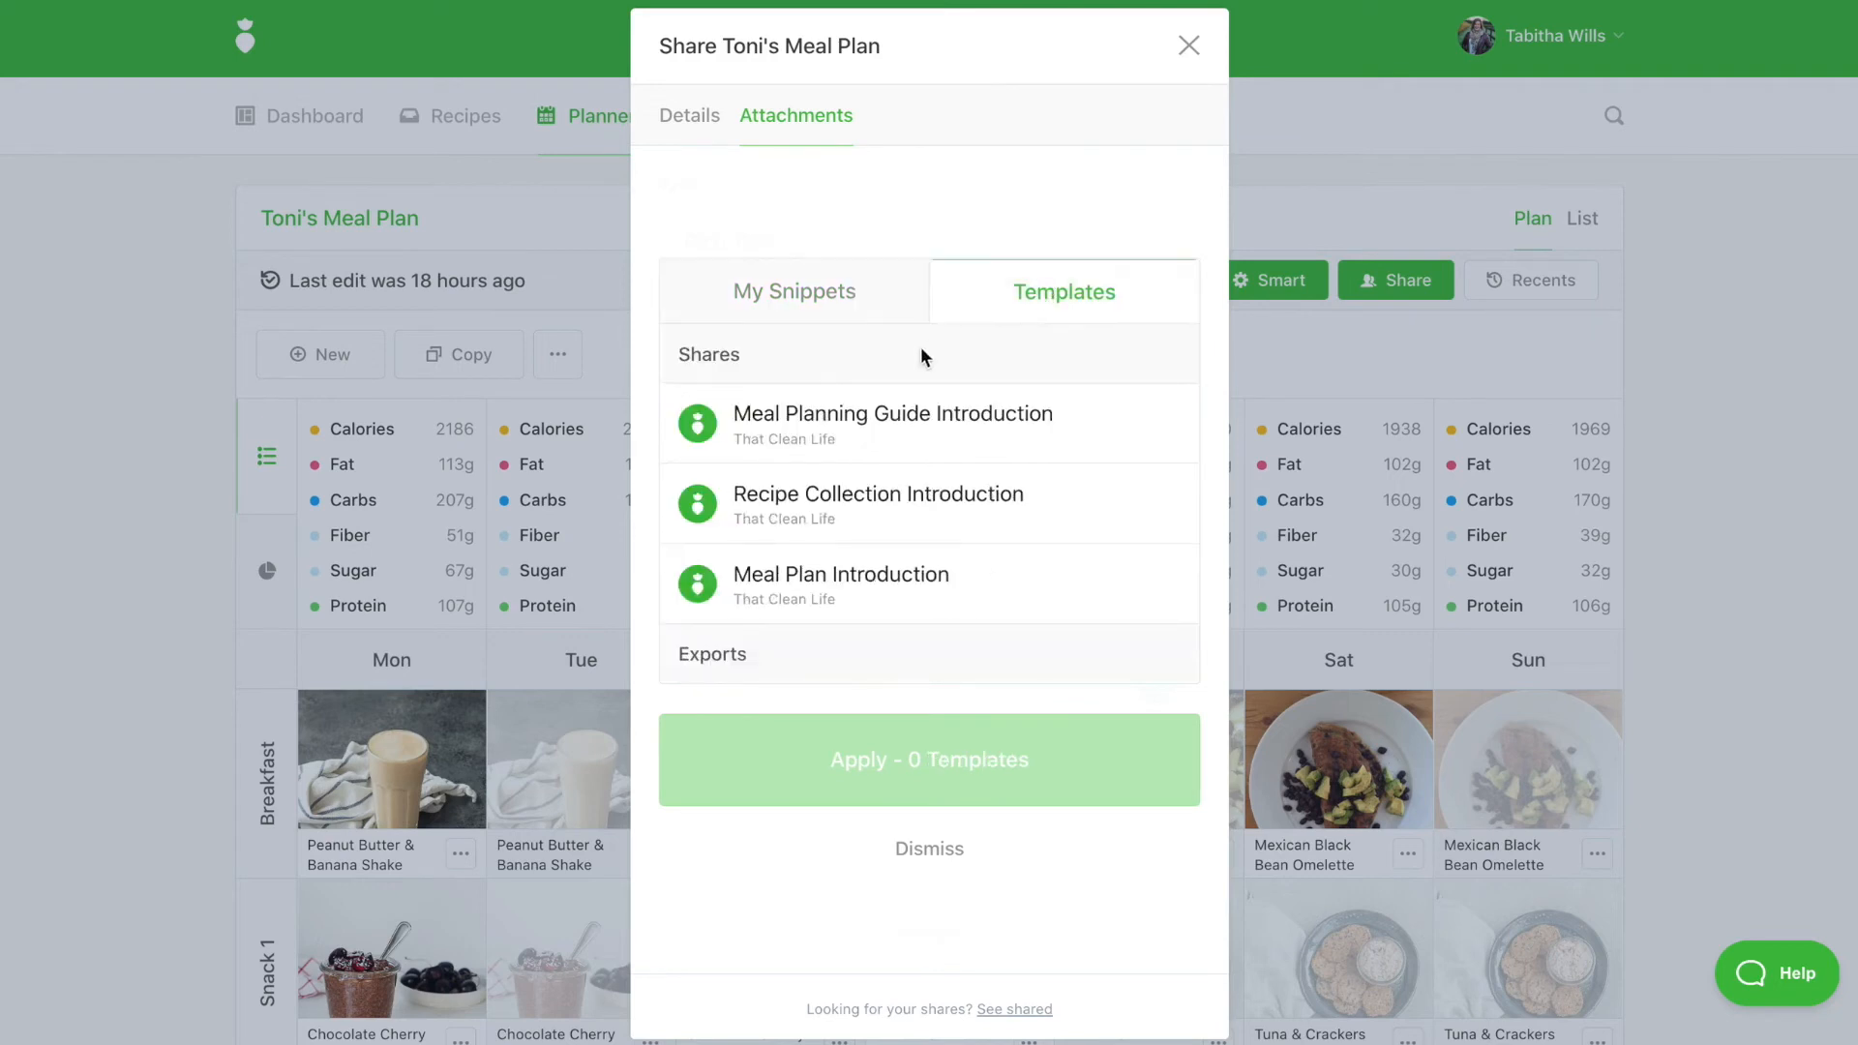
click(888, 579)
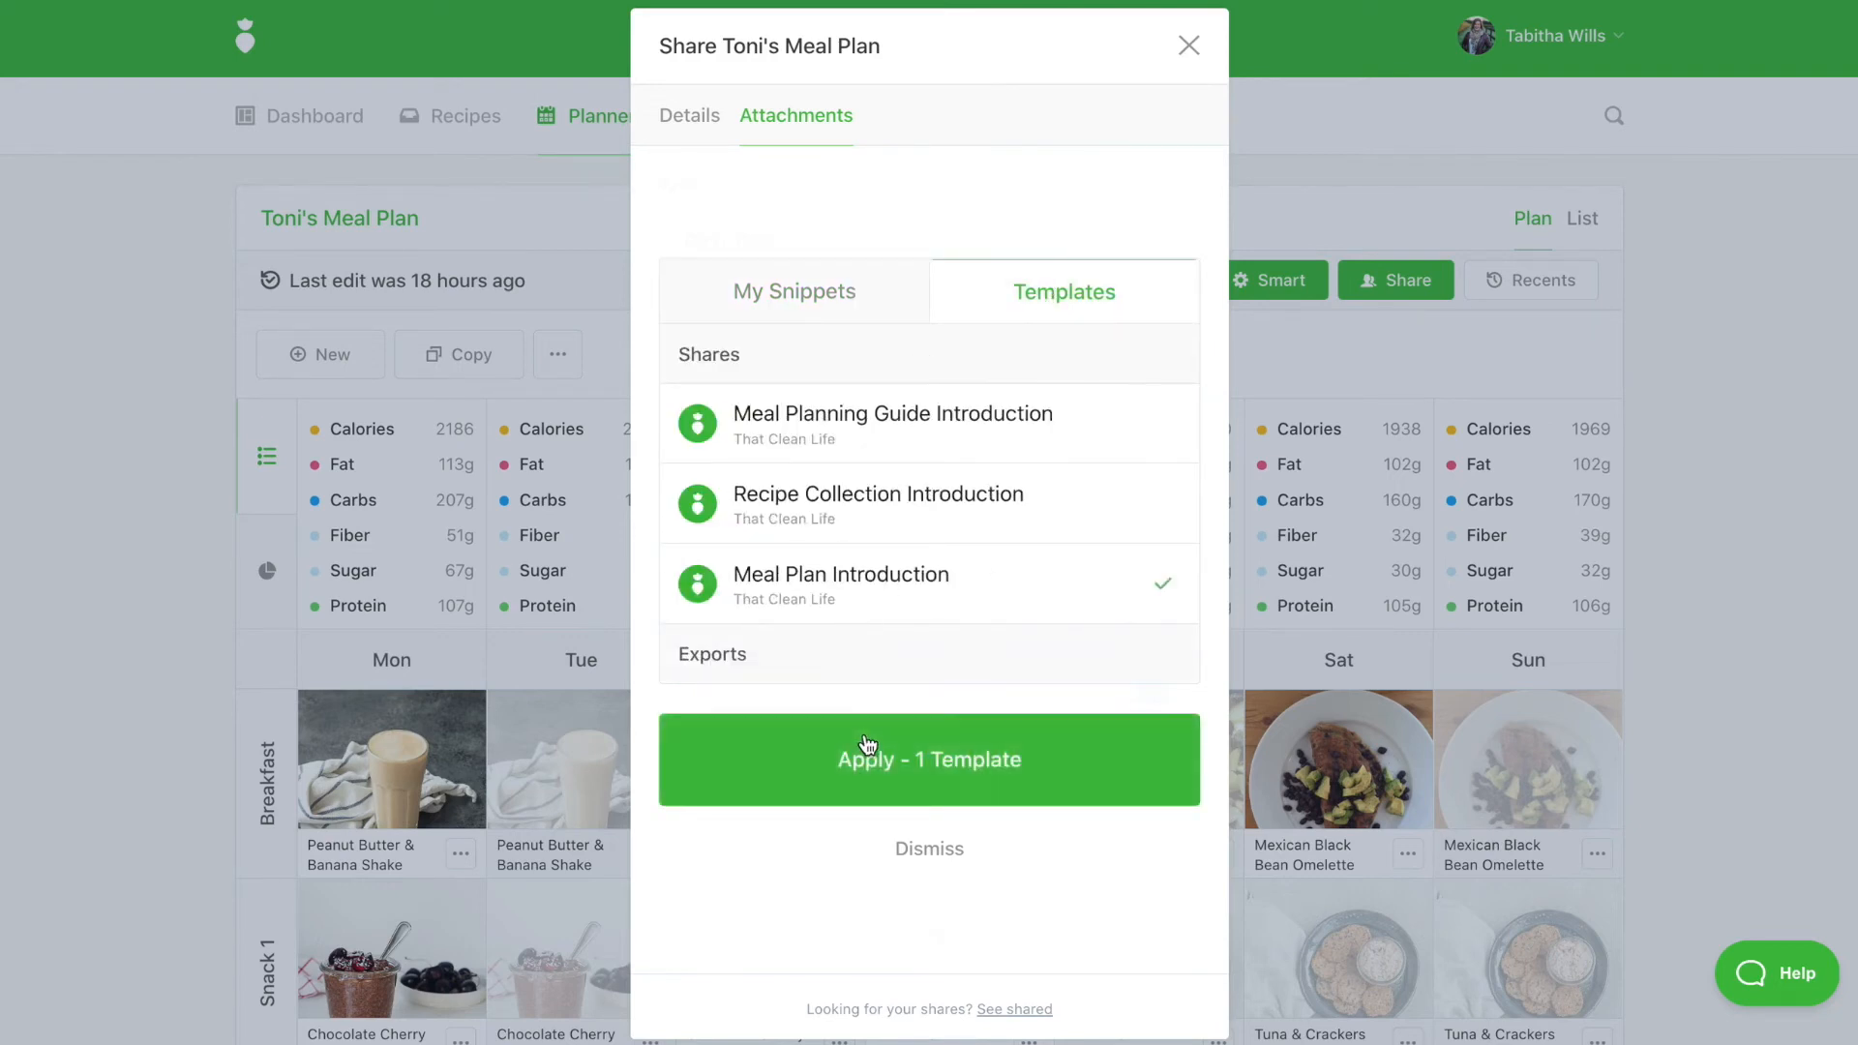
click(866, 757)
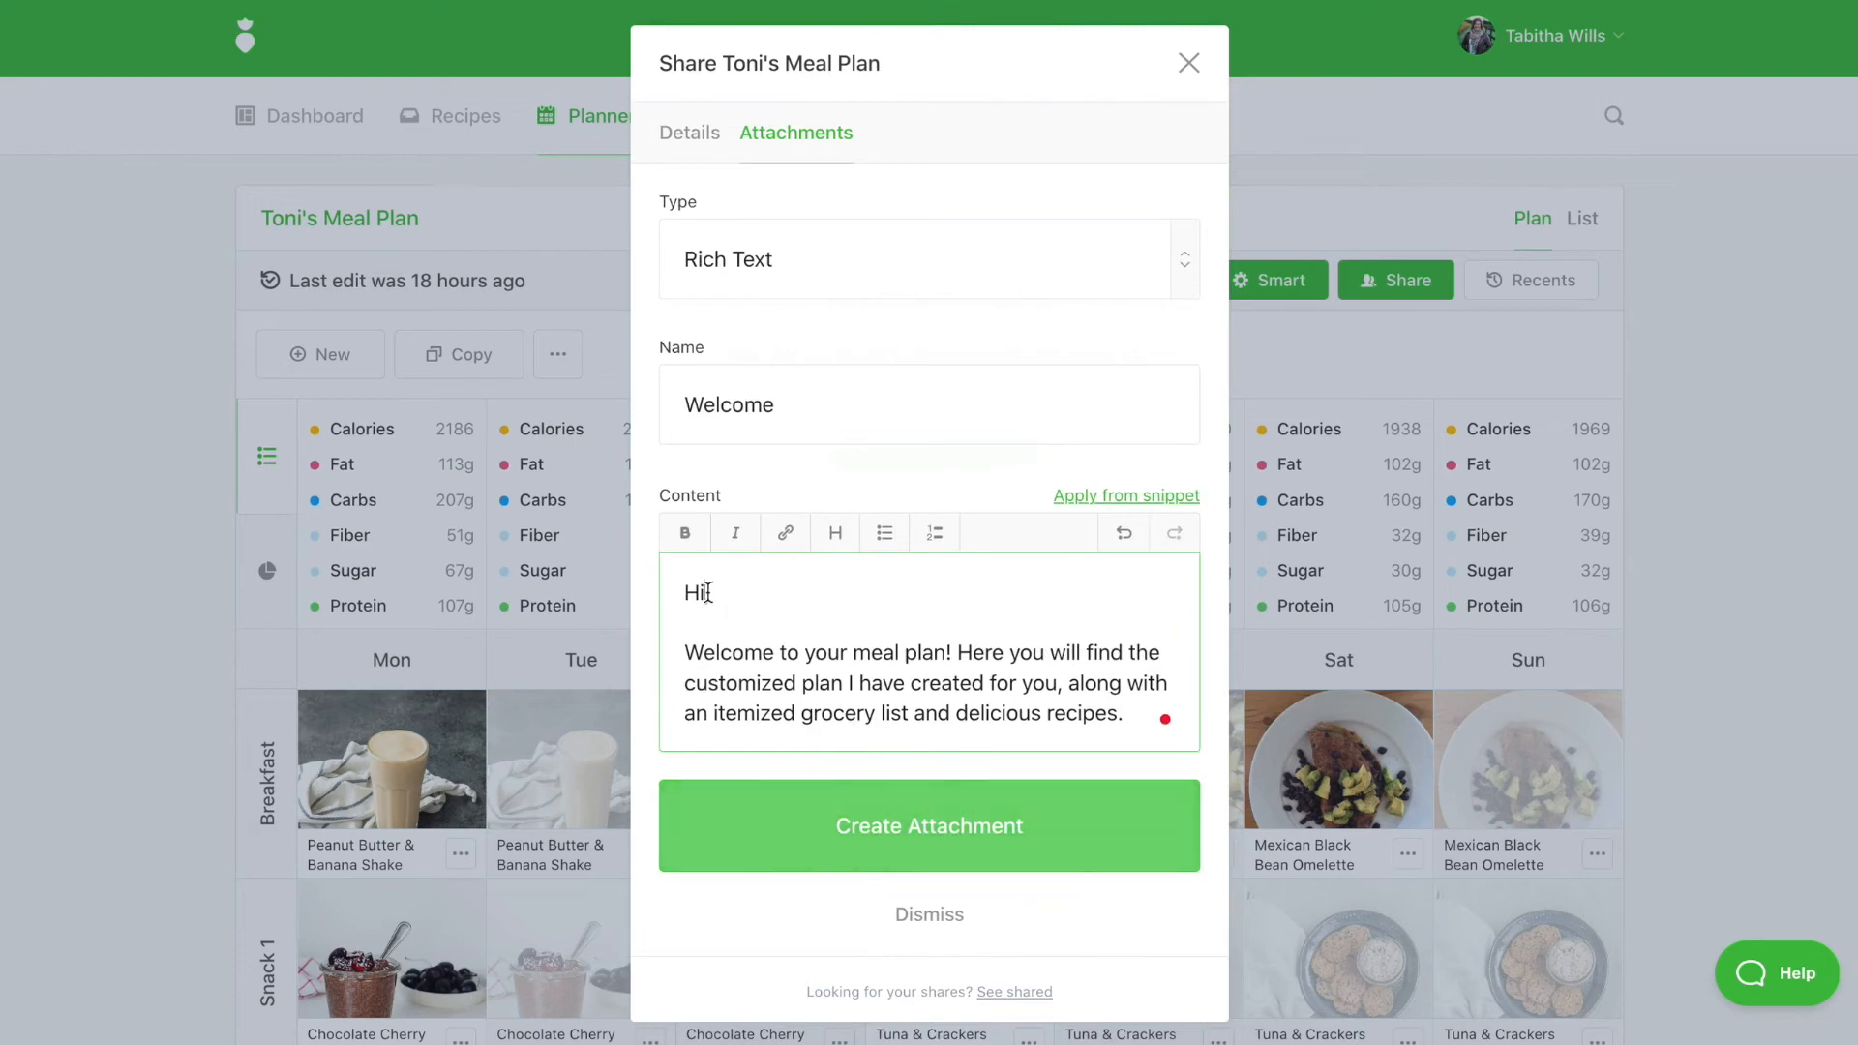
text(Toni)
click(917, 829)
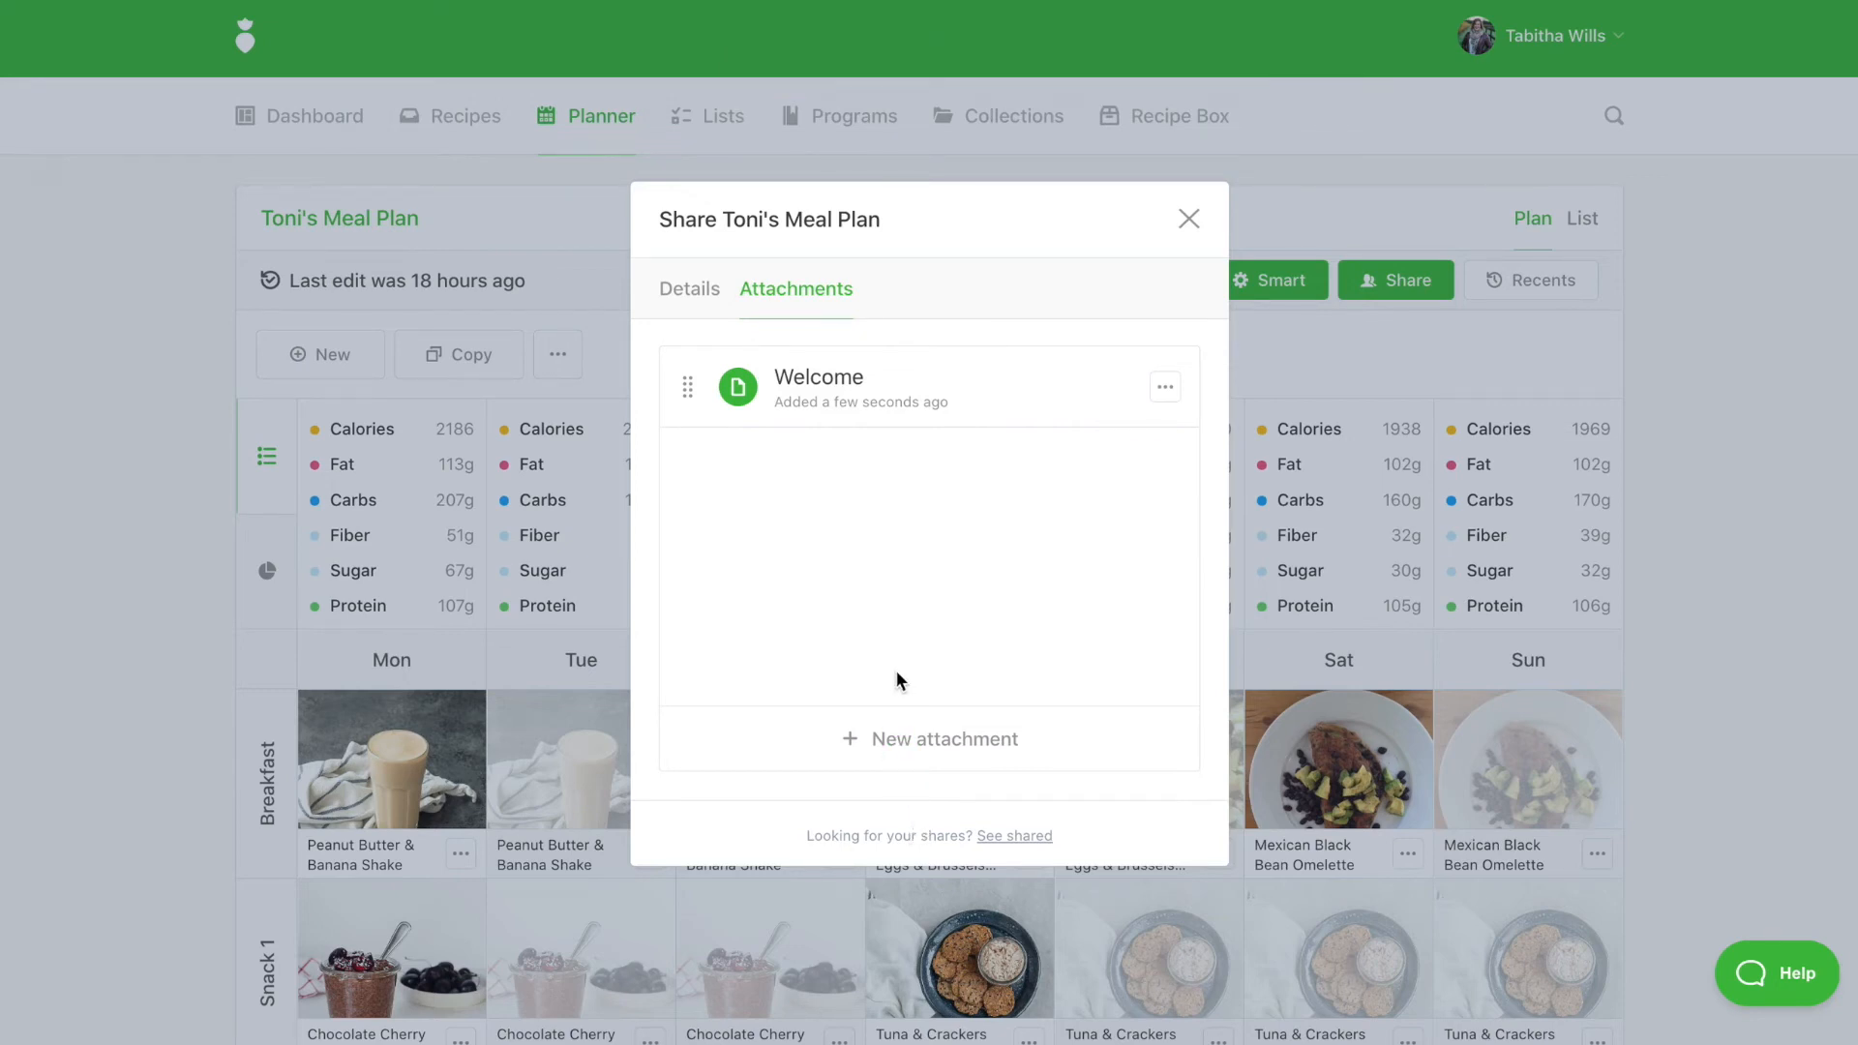
Pin and then unpin the Welcome attachment, then return to the Details tab
click(1165, 390)
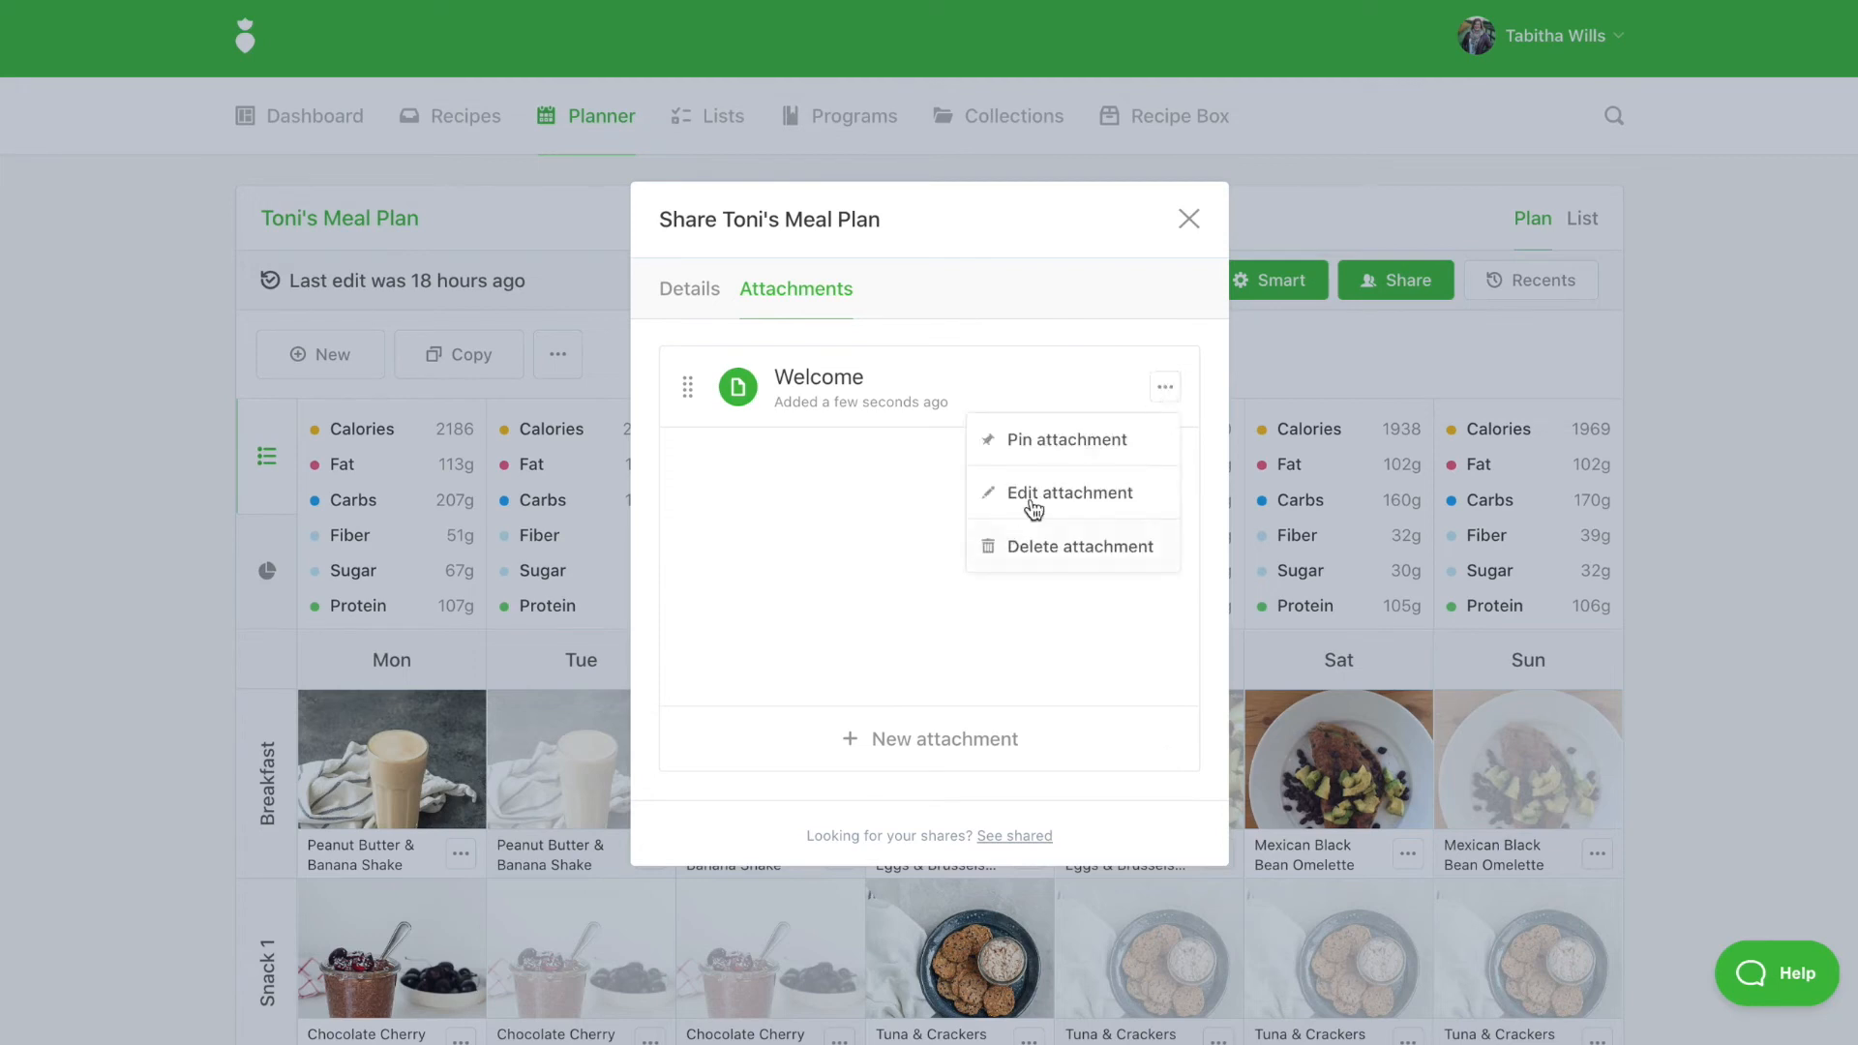
click(1054, 447)
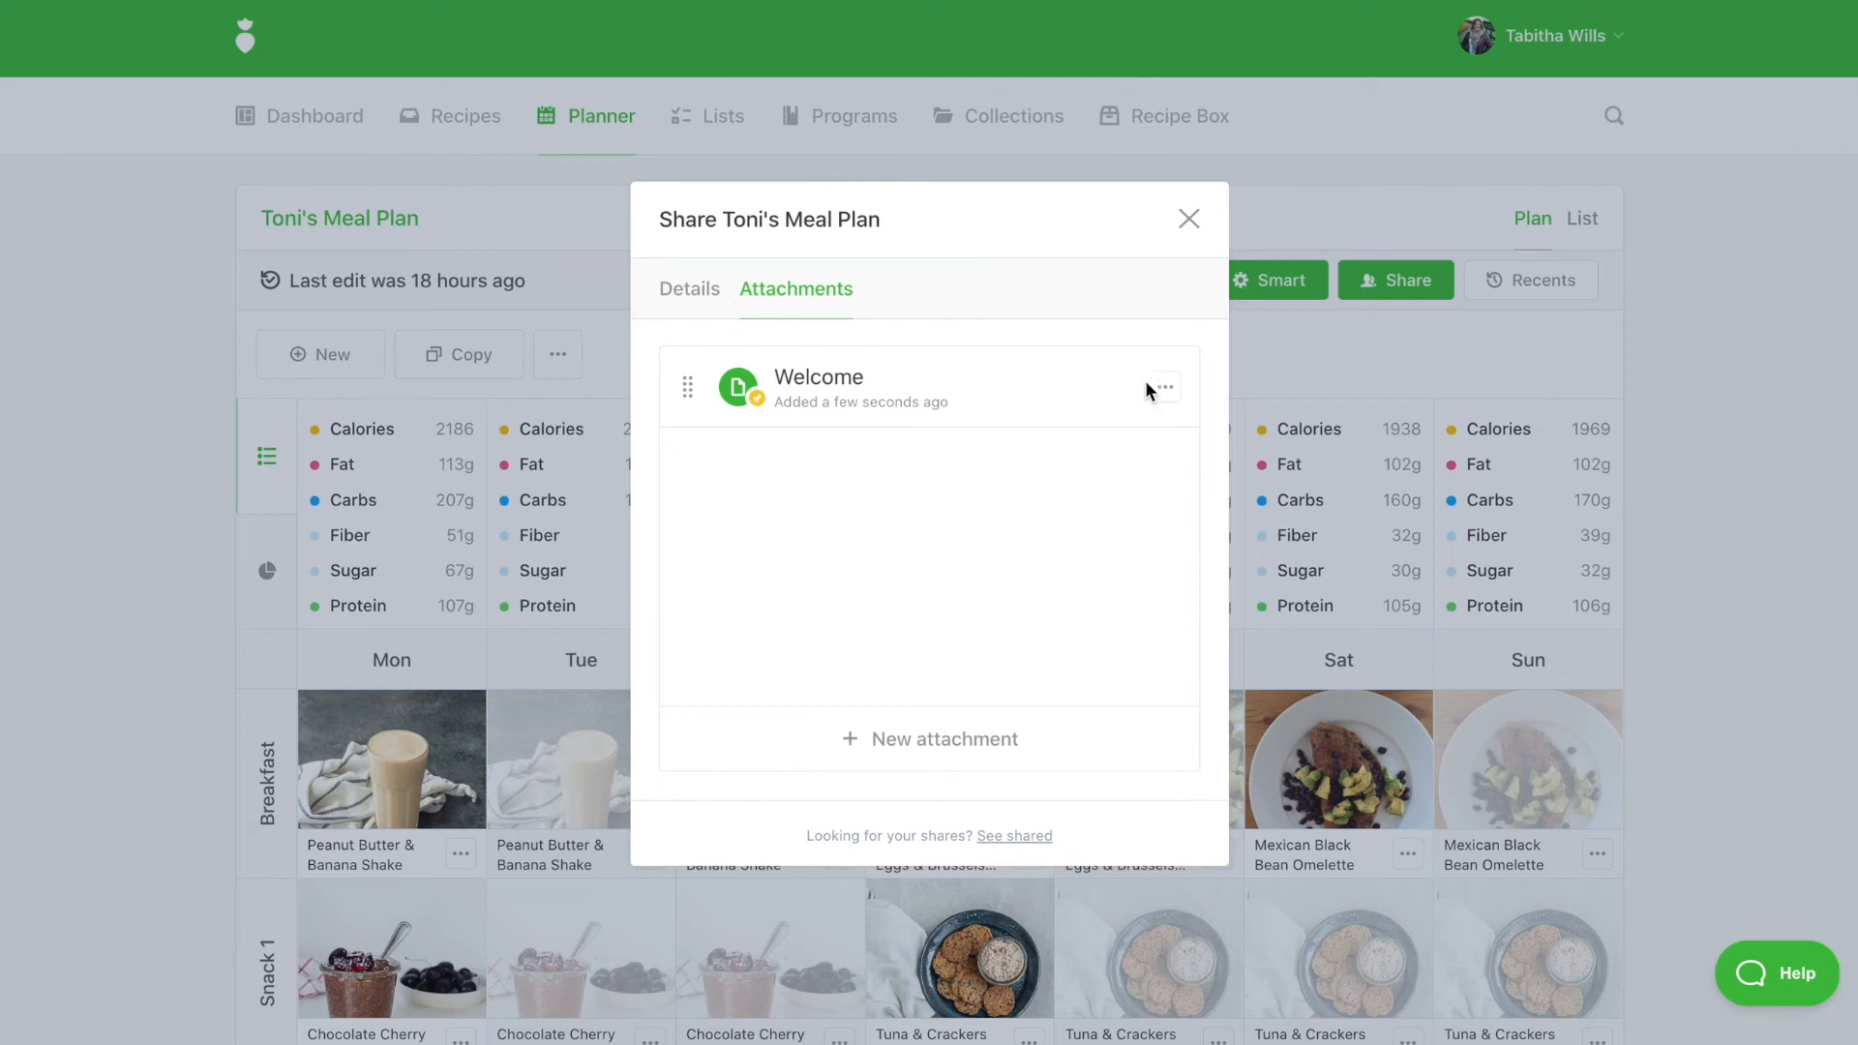
click(1170, 386)
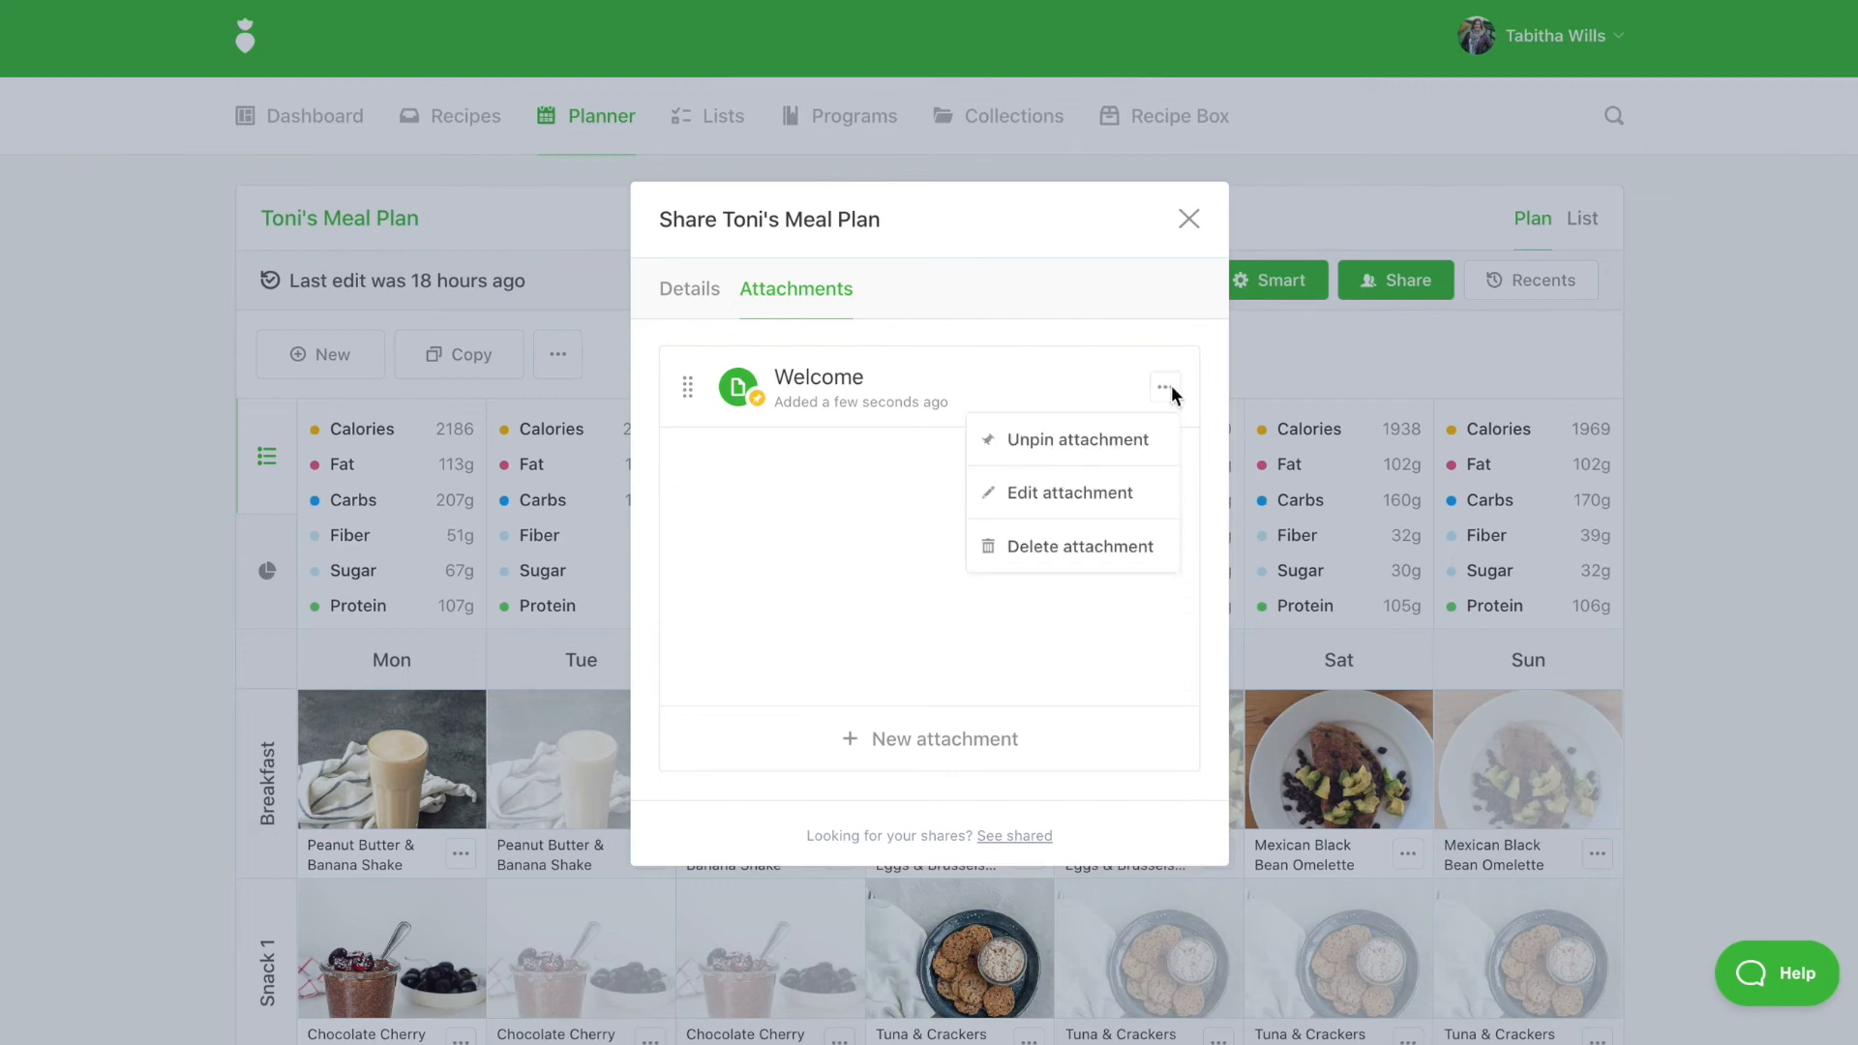
click(1112, 445)
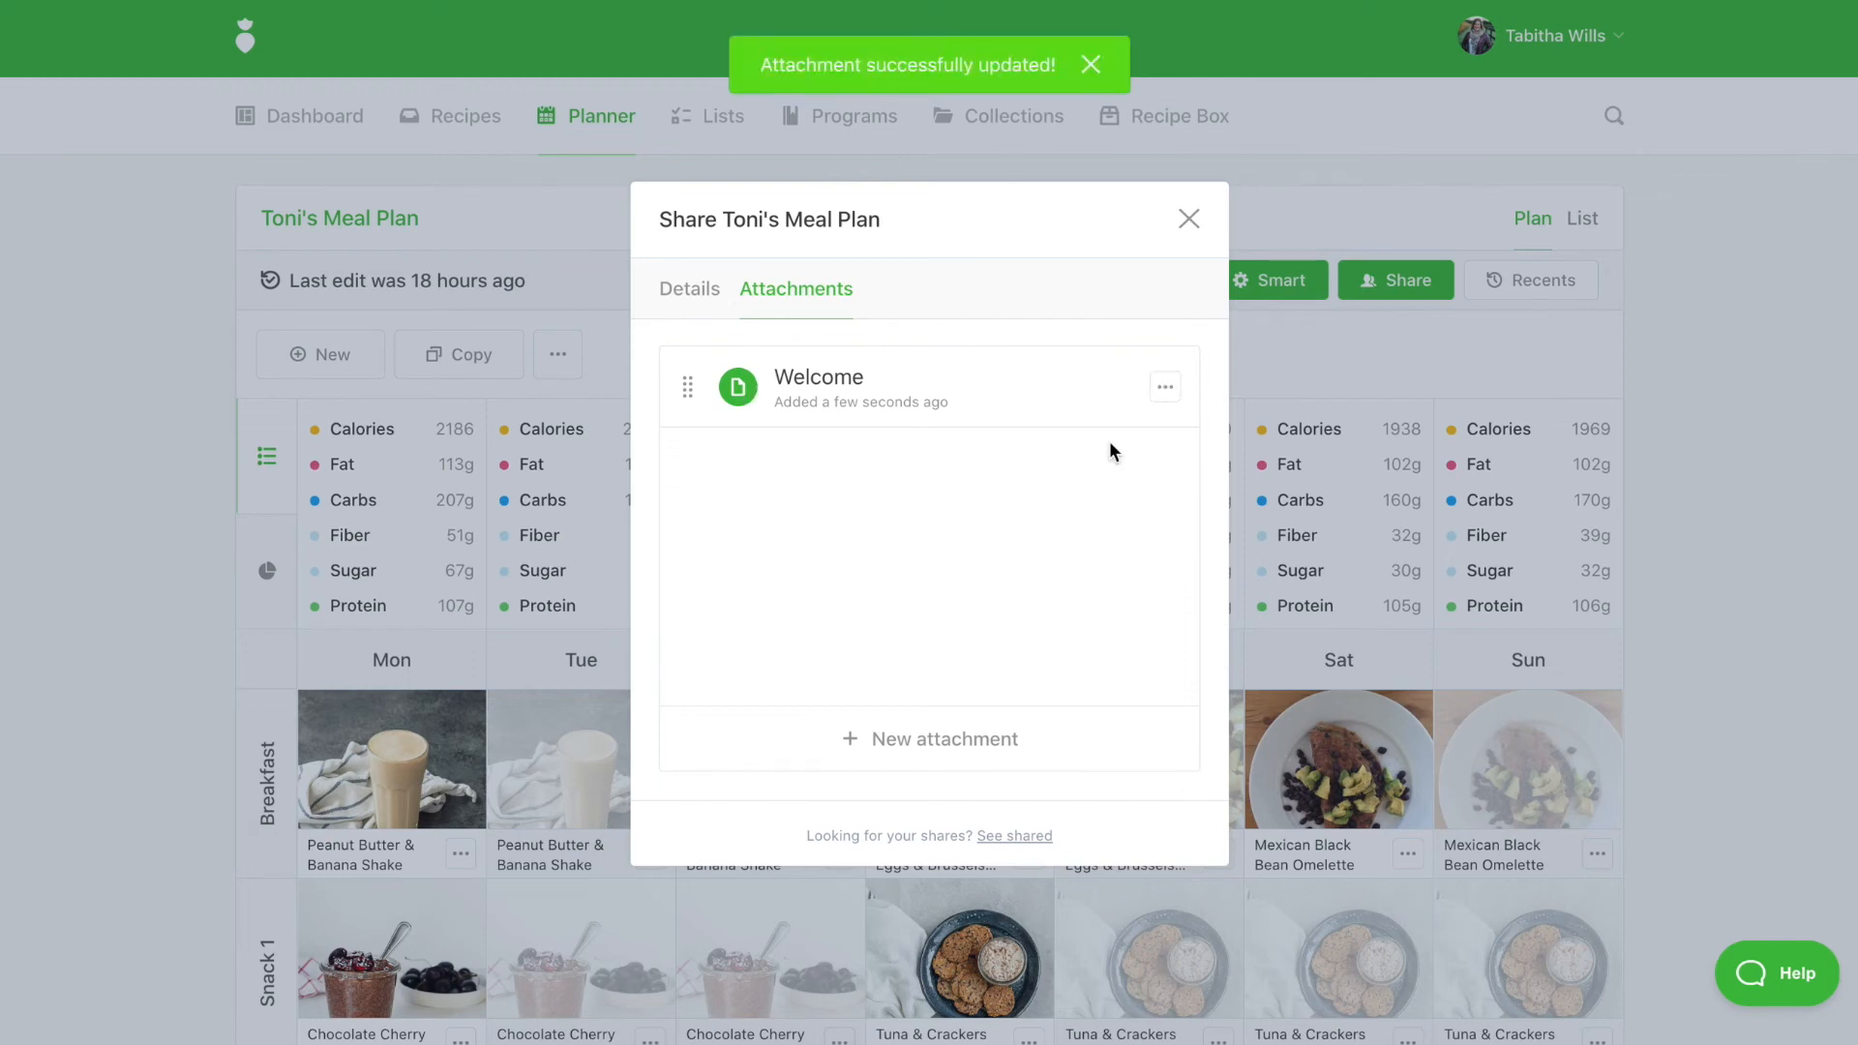
click(1164, 390)
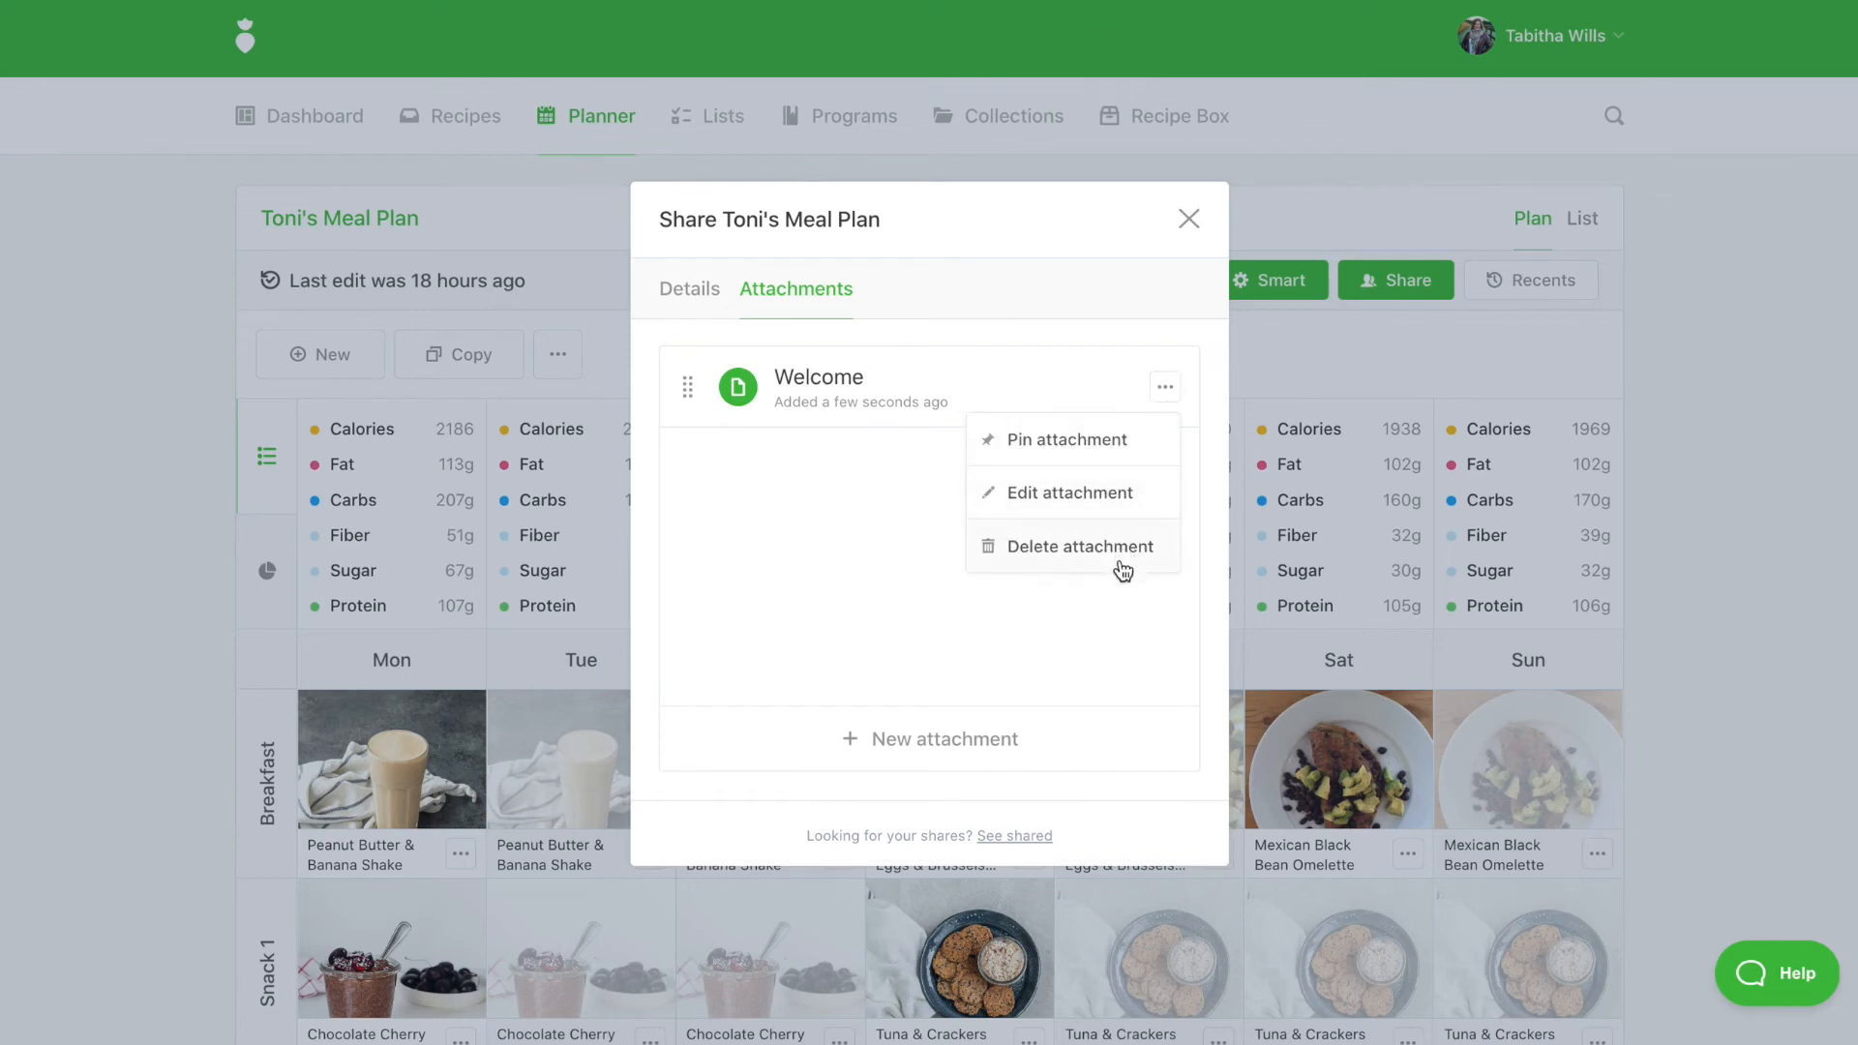
click(905, 501)
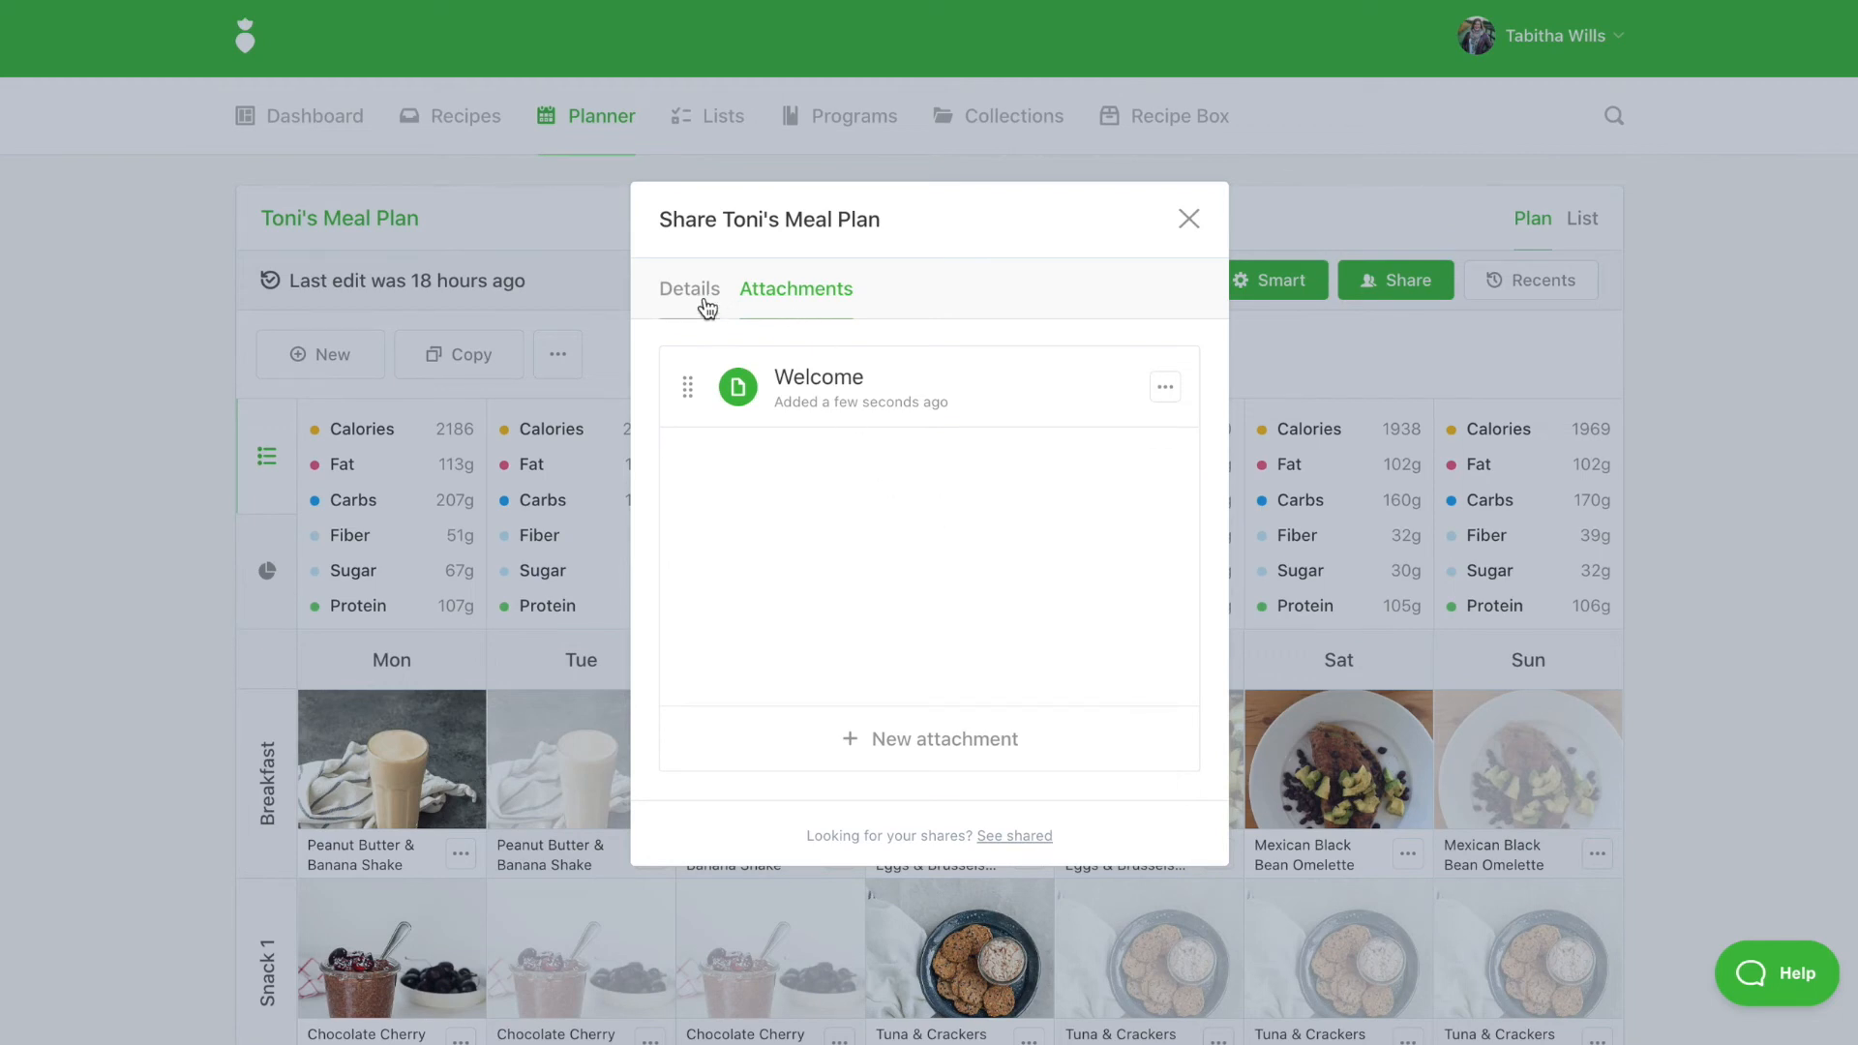
click(705, 306)
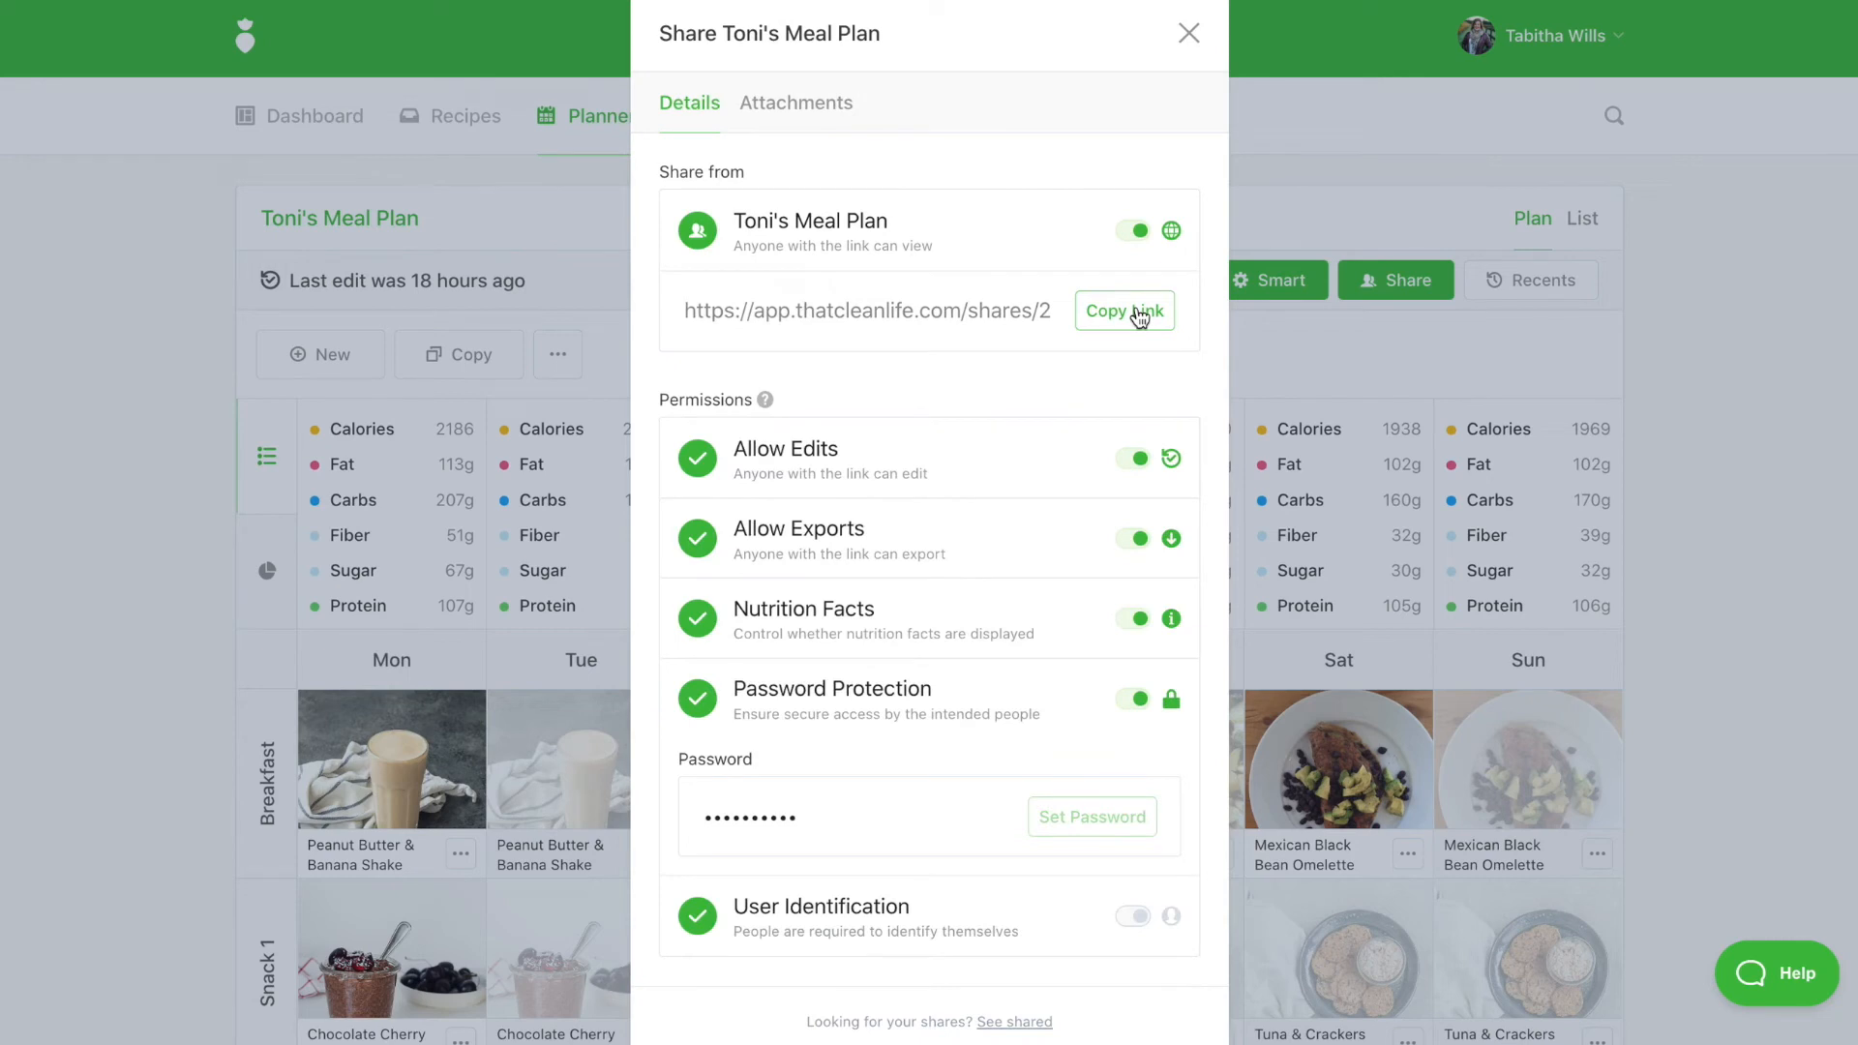
Copy the share link and close the Share dialog
click(1140, 316)
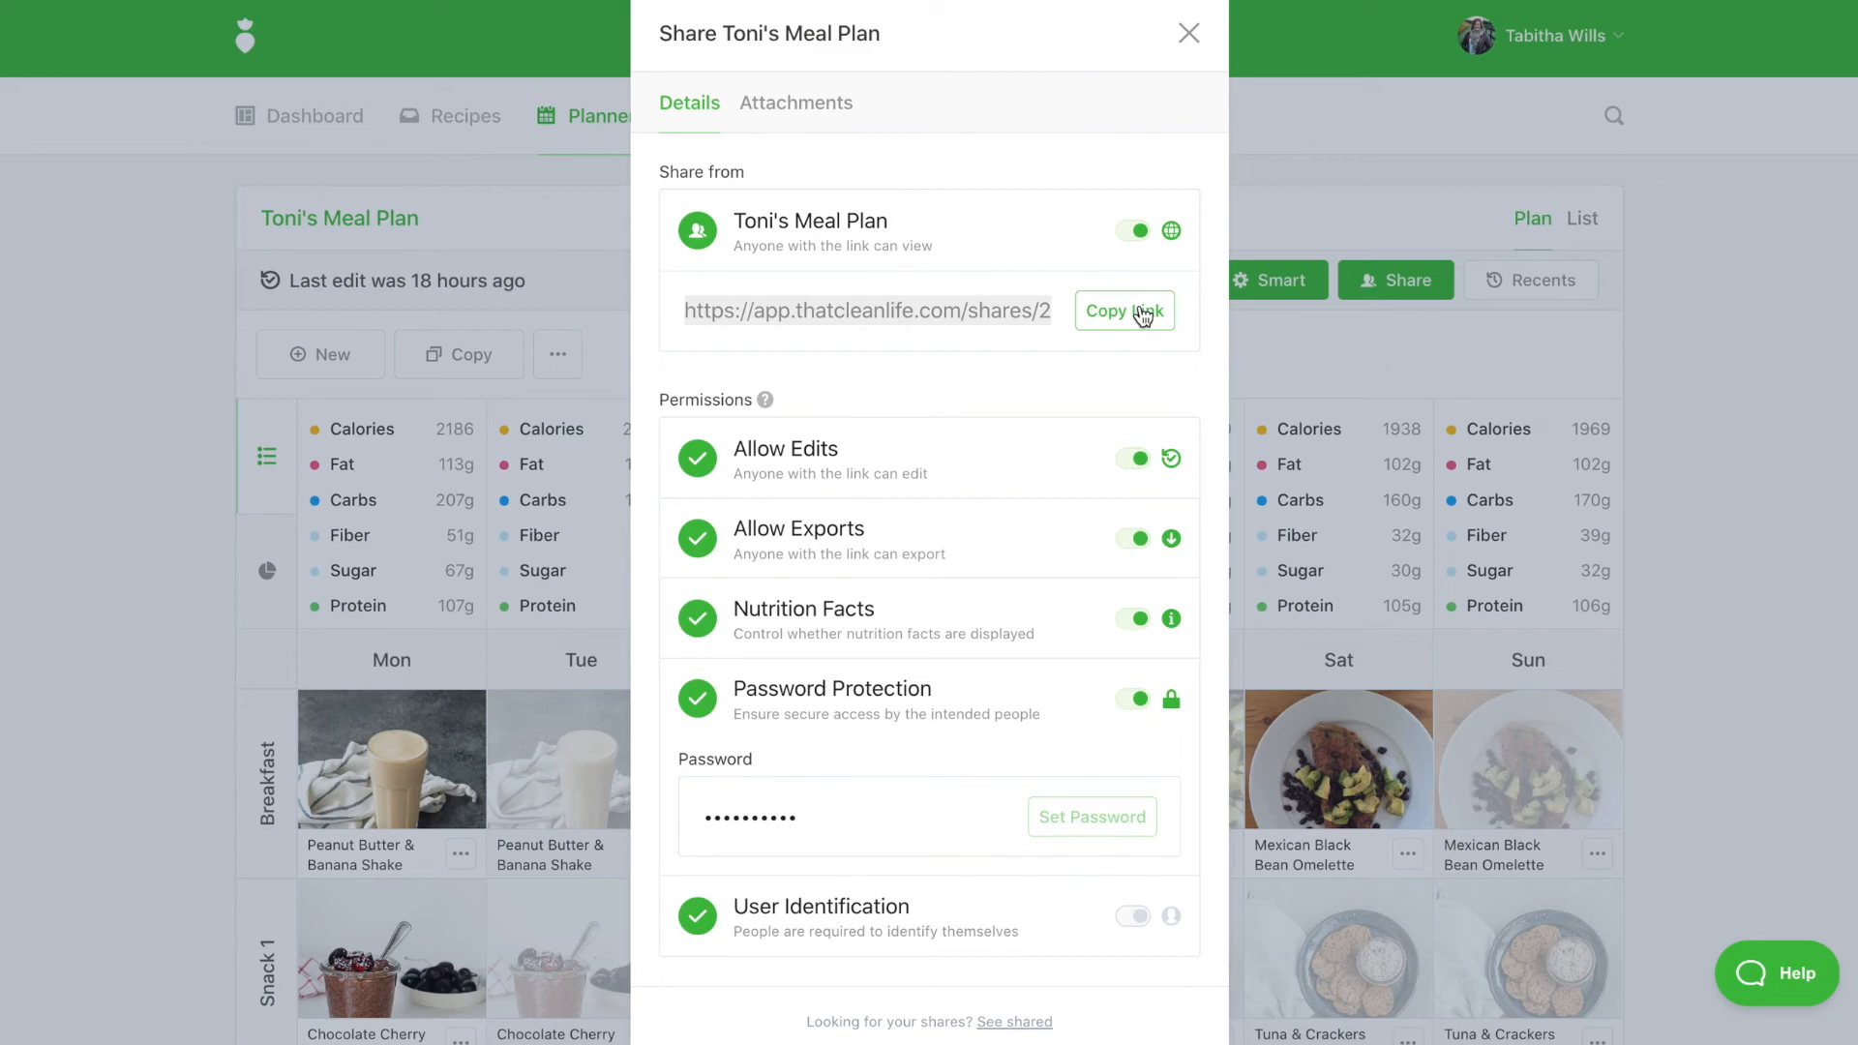
click(201, 296)
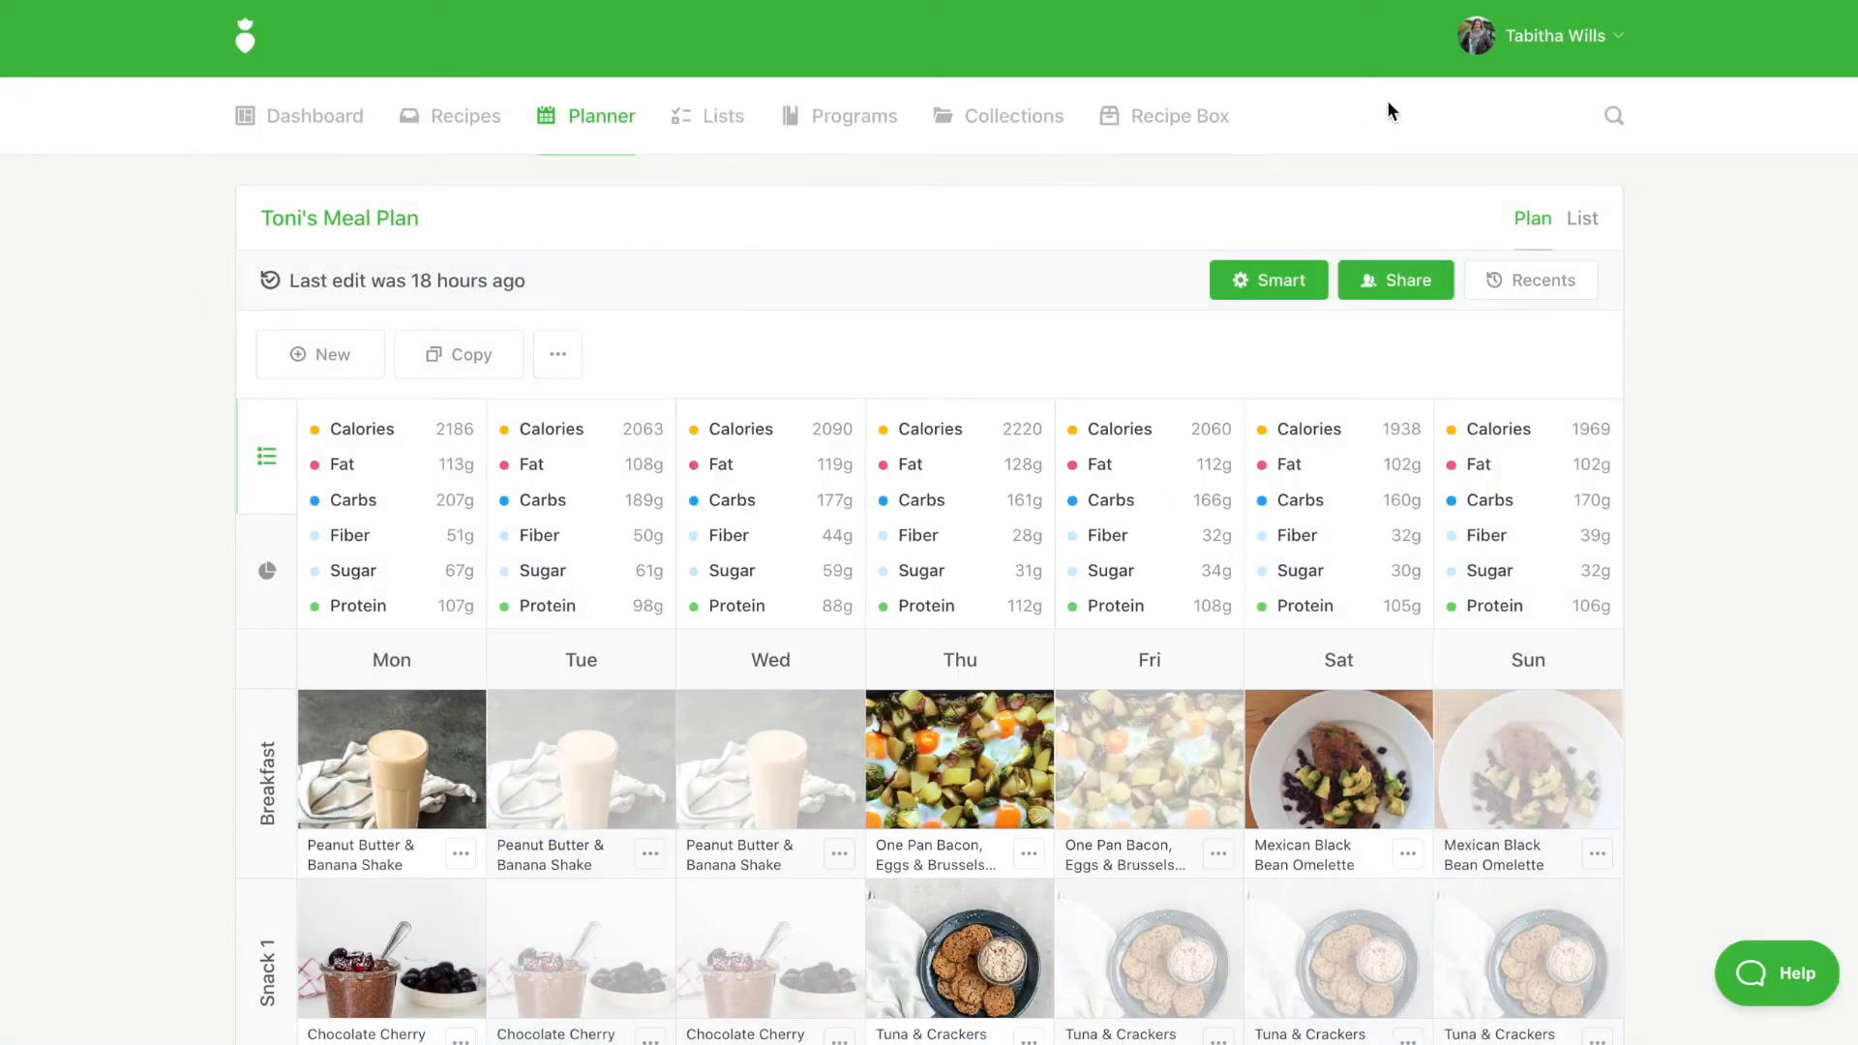
click(1519, 43)
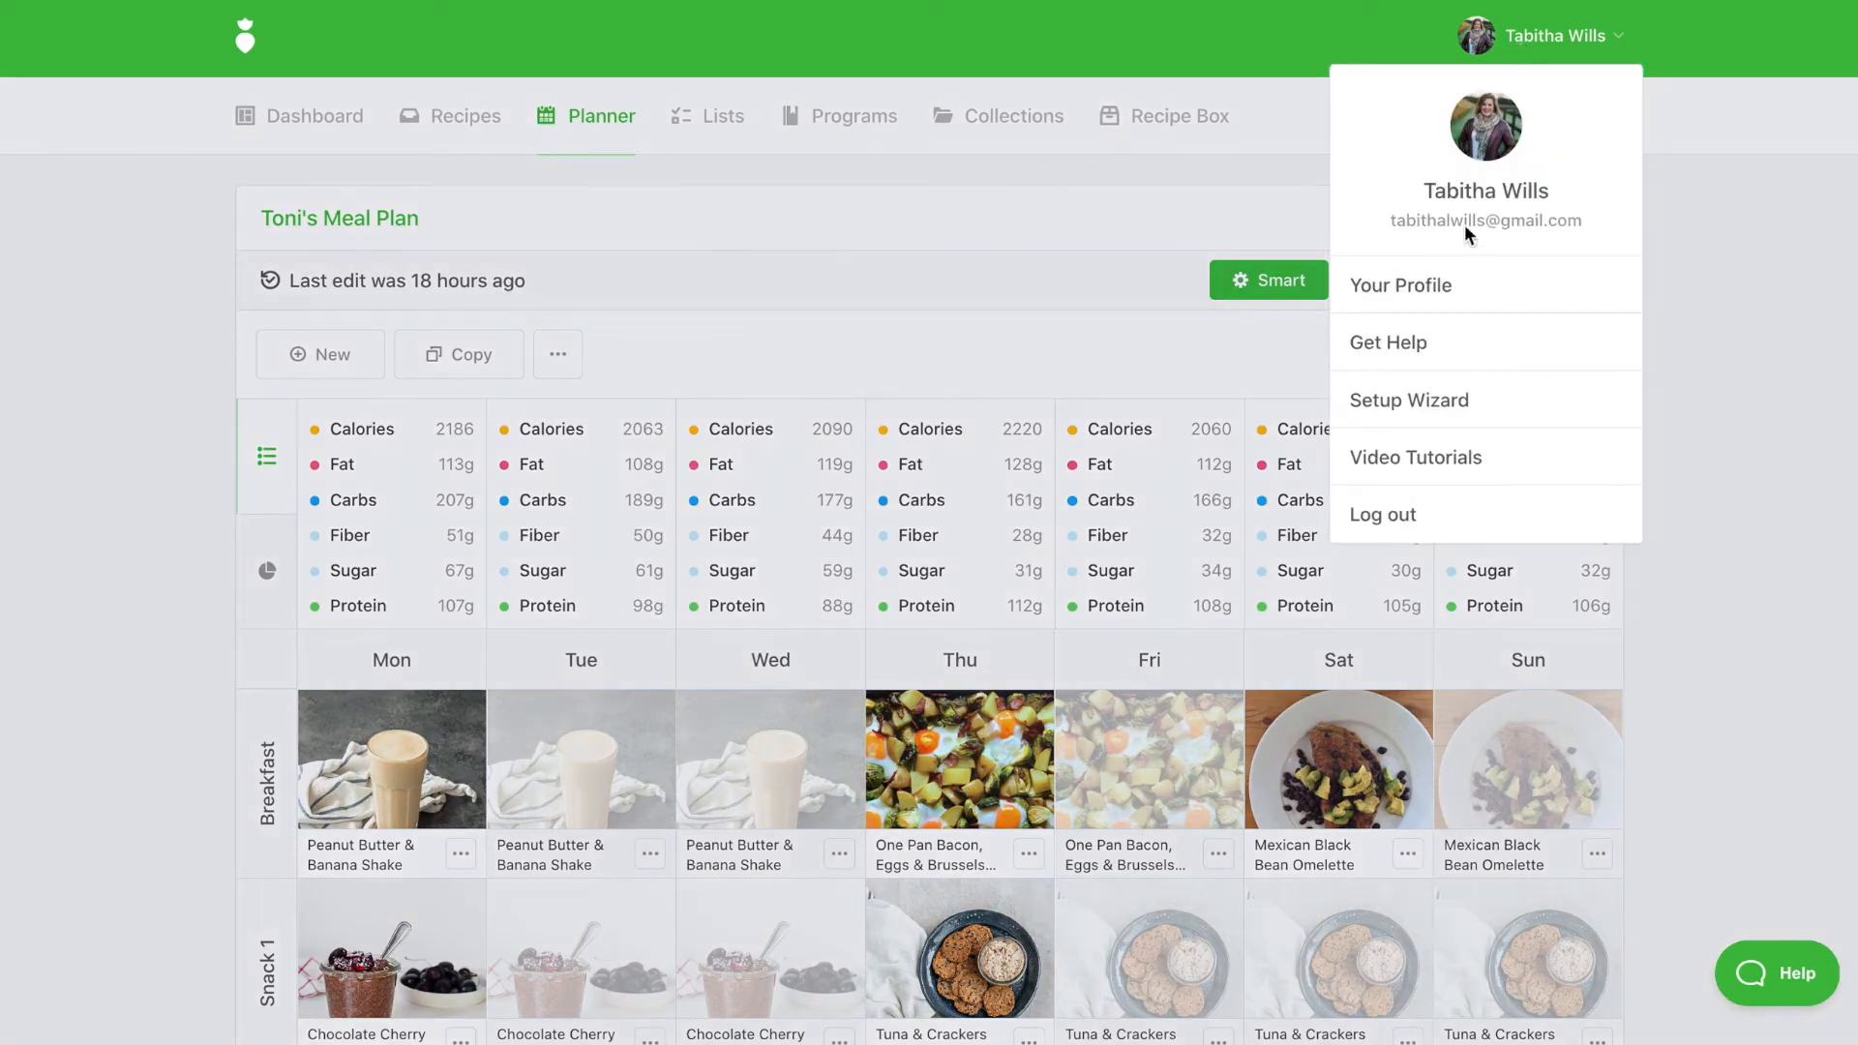
click(1427, 289)
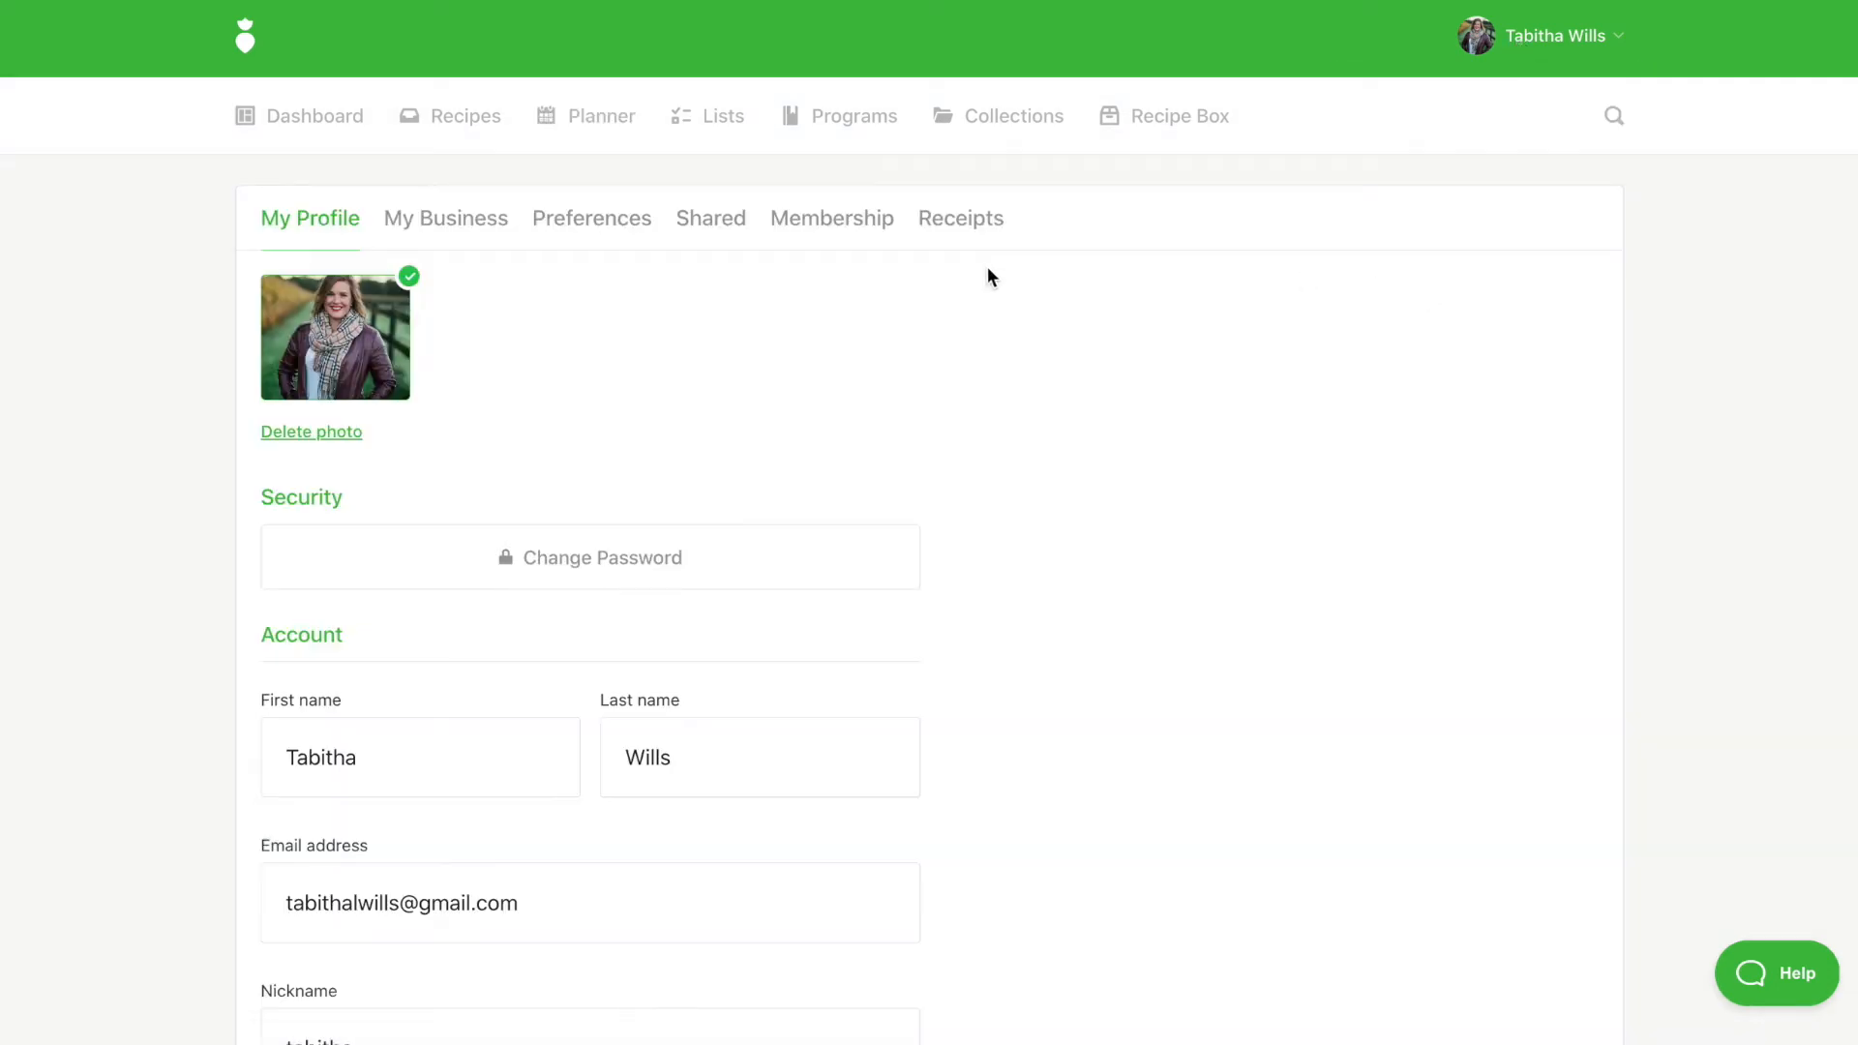
click(703, 233)
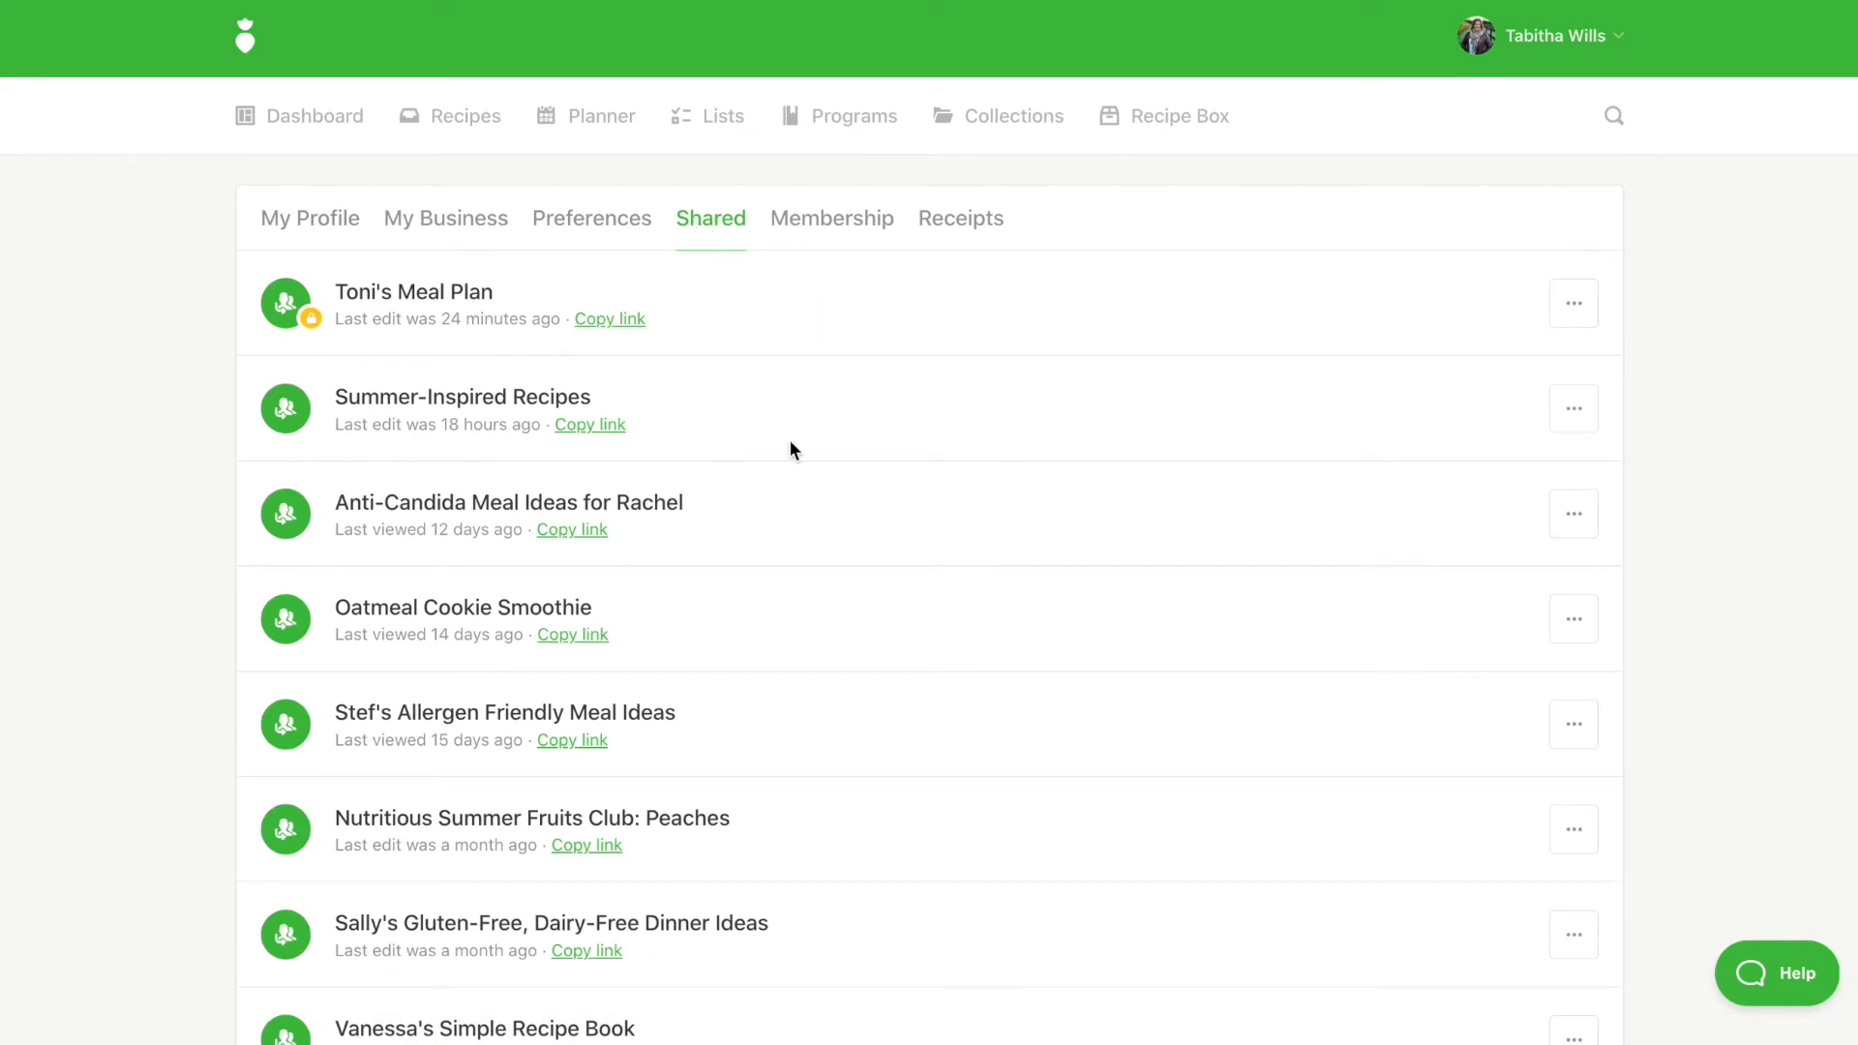
click(1592, 734)
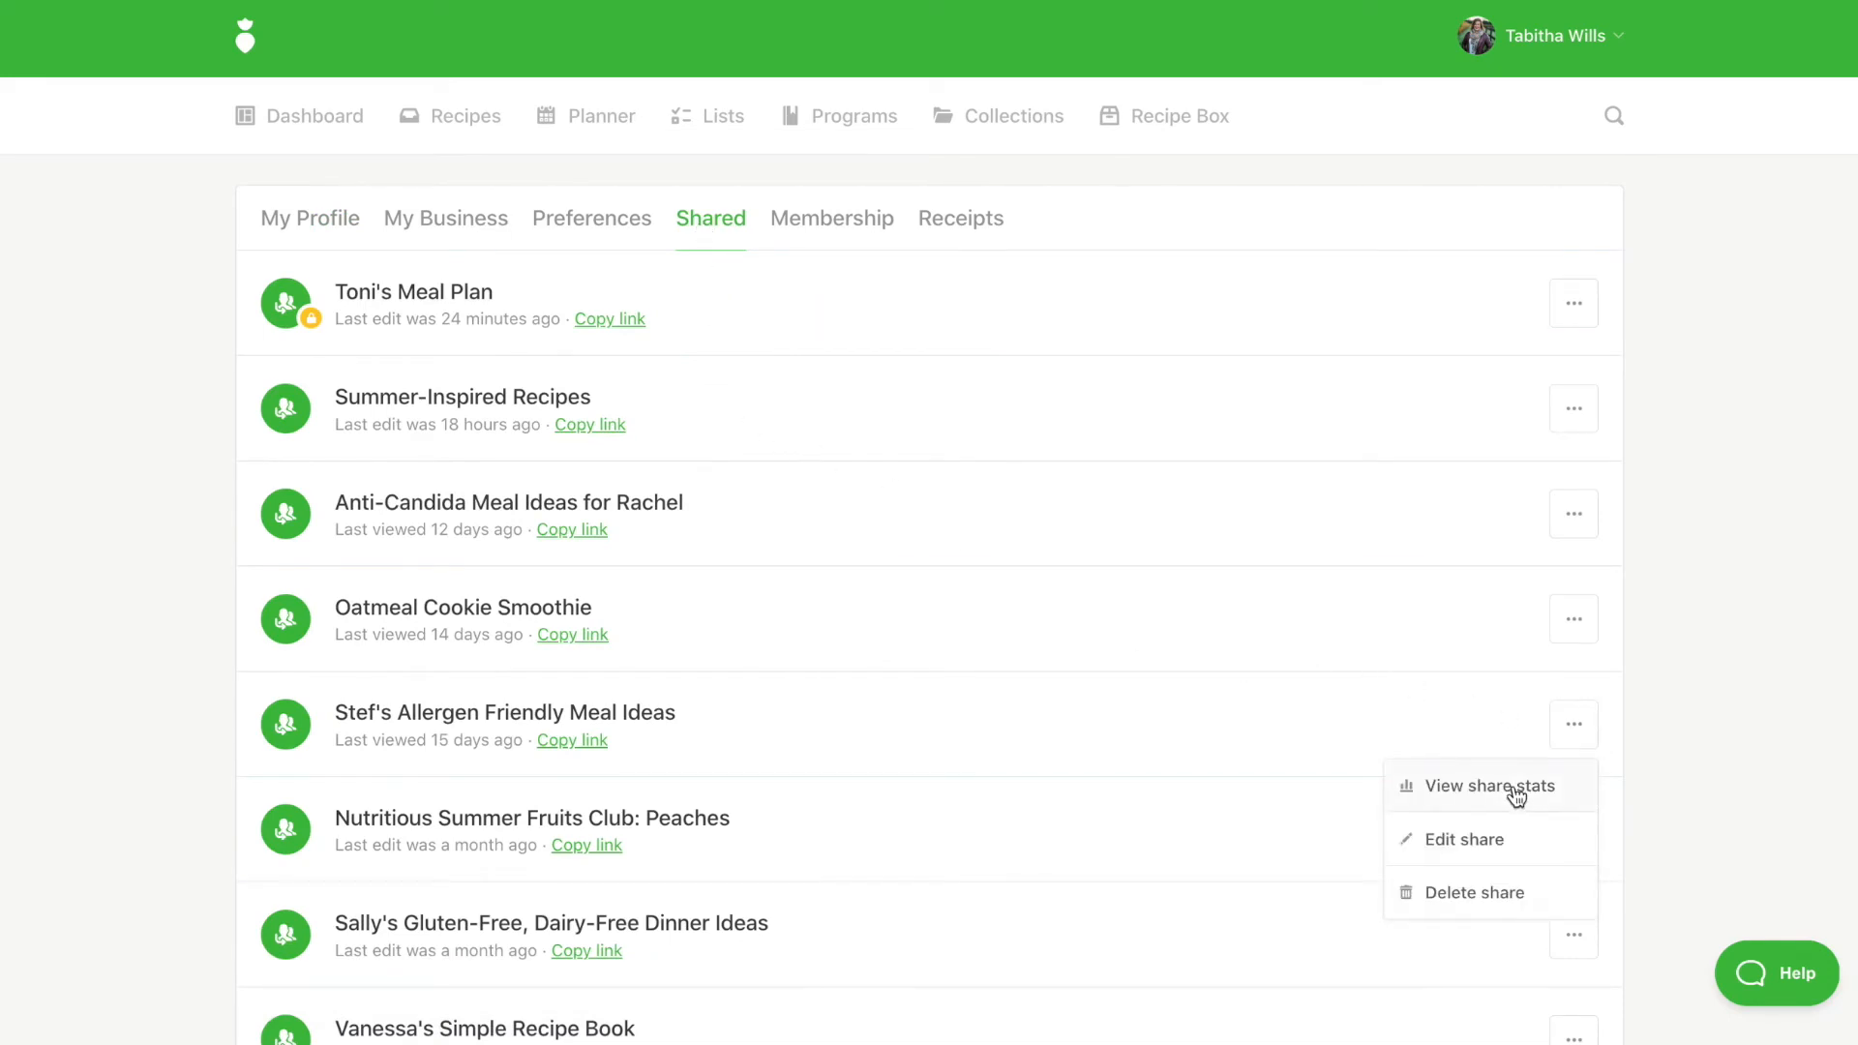
click(1514, 785)
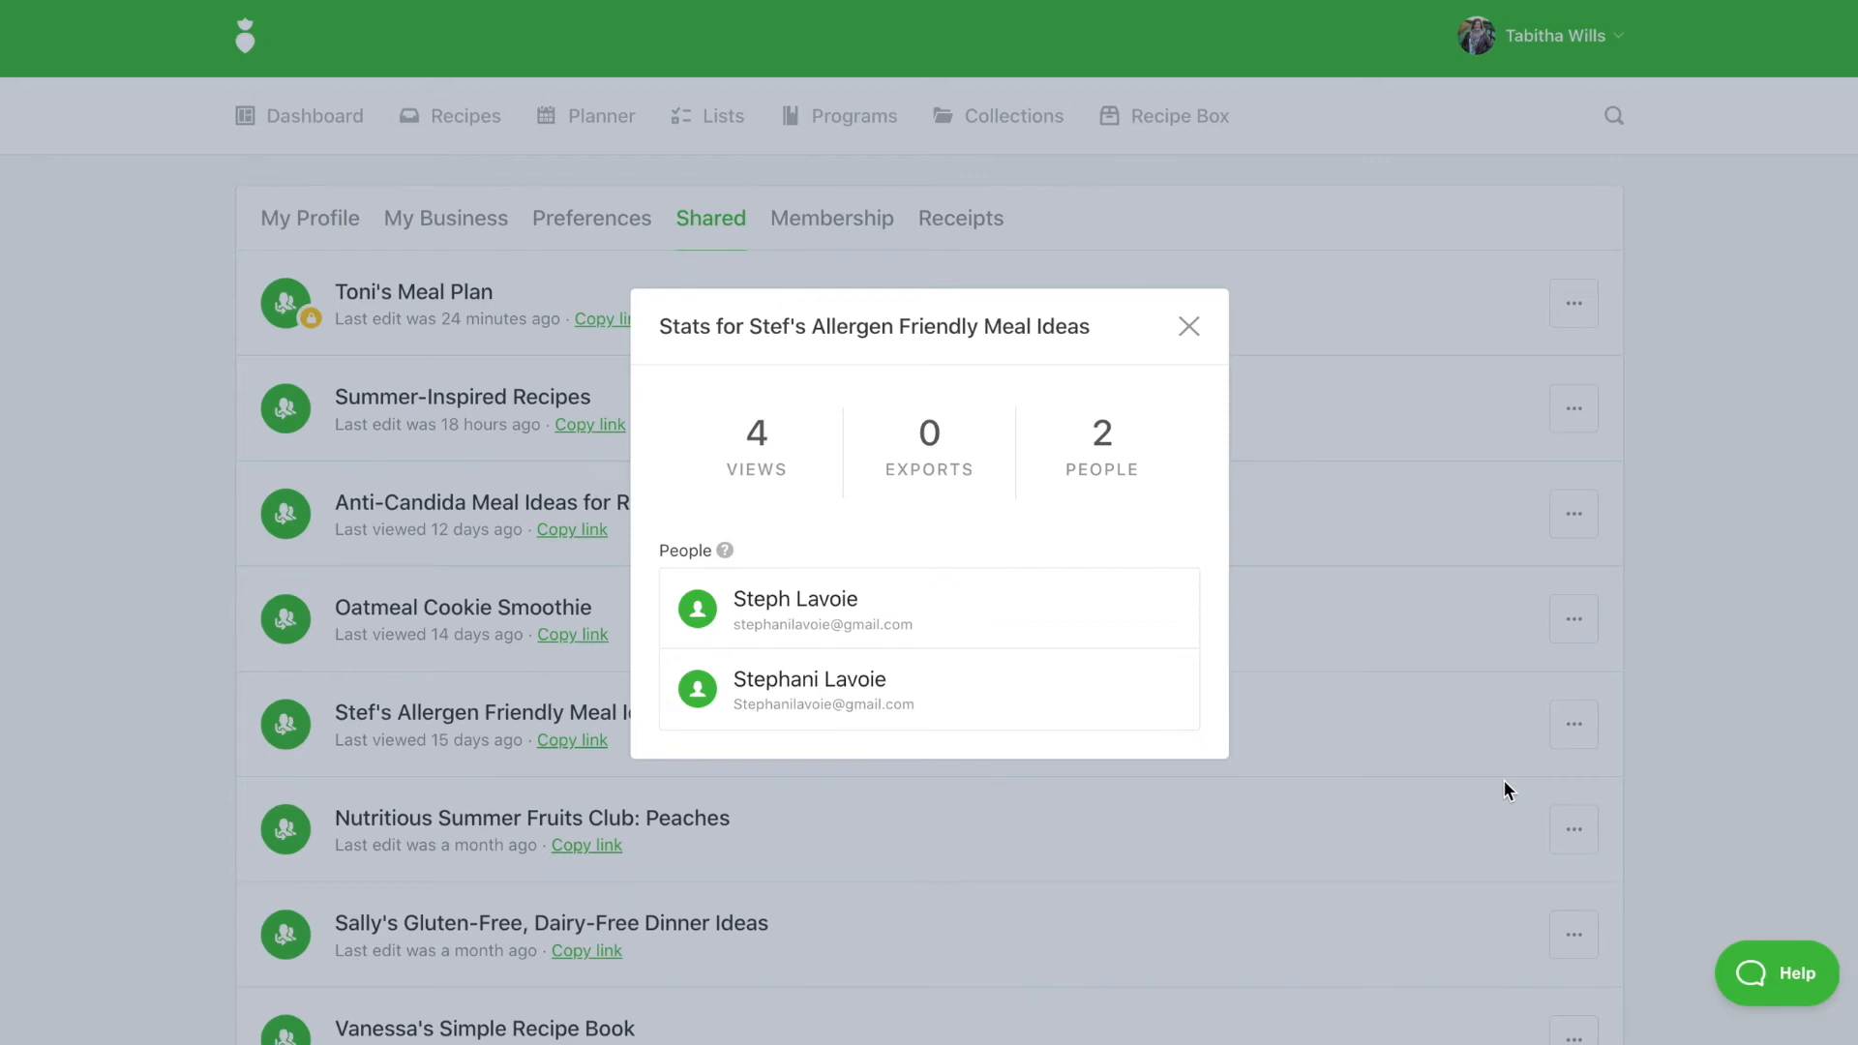
click(1390, 745)
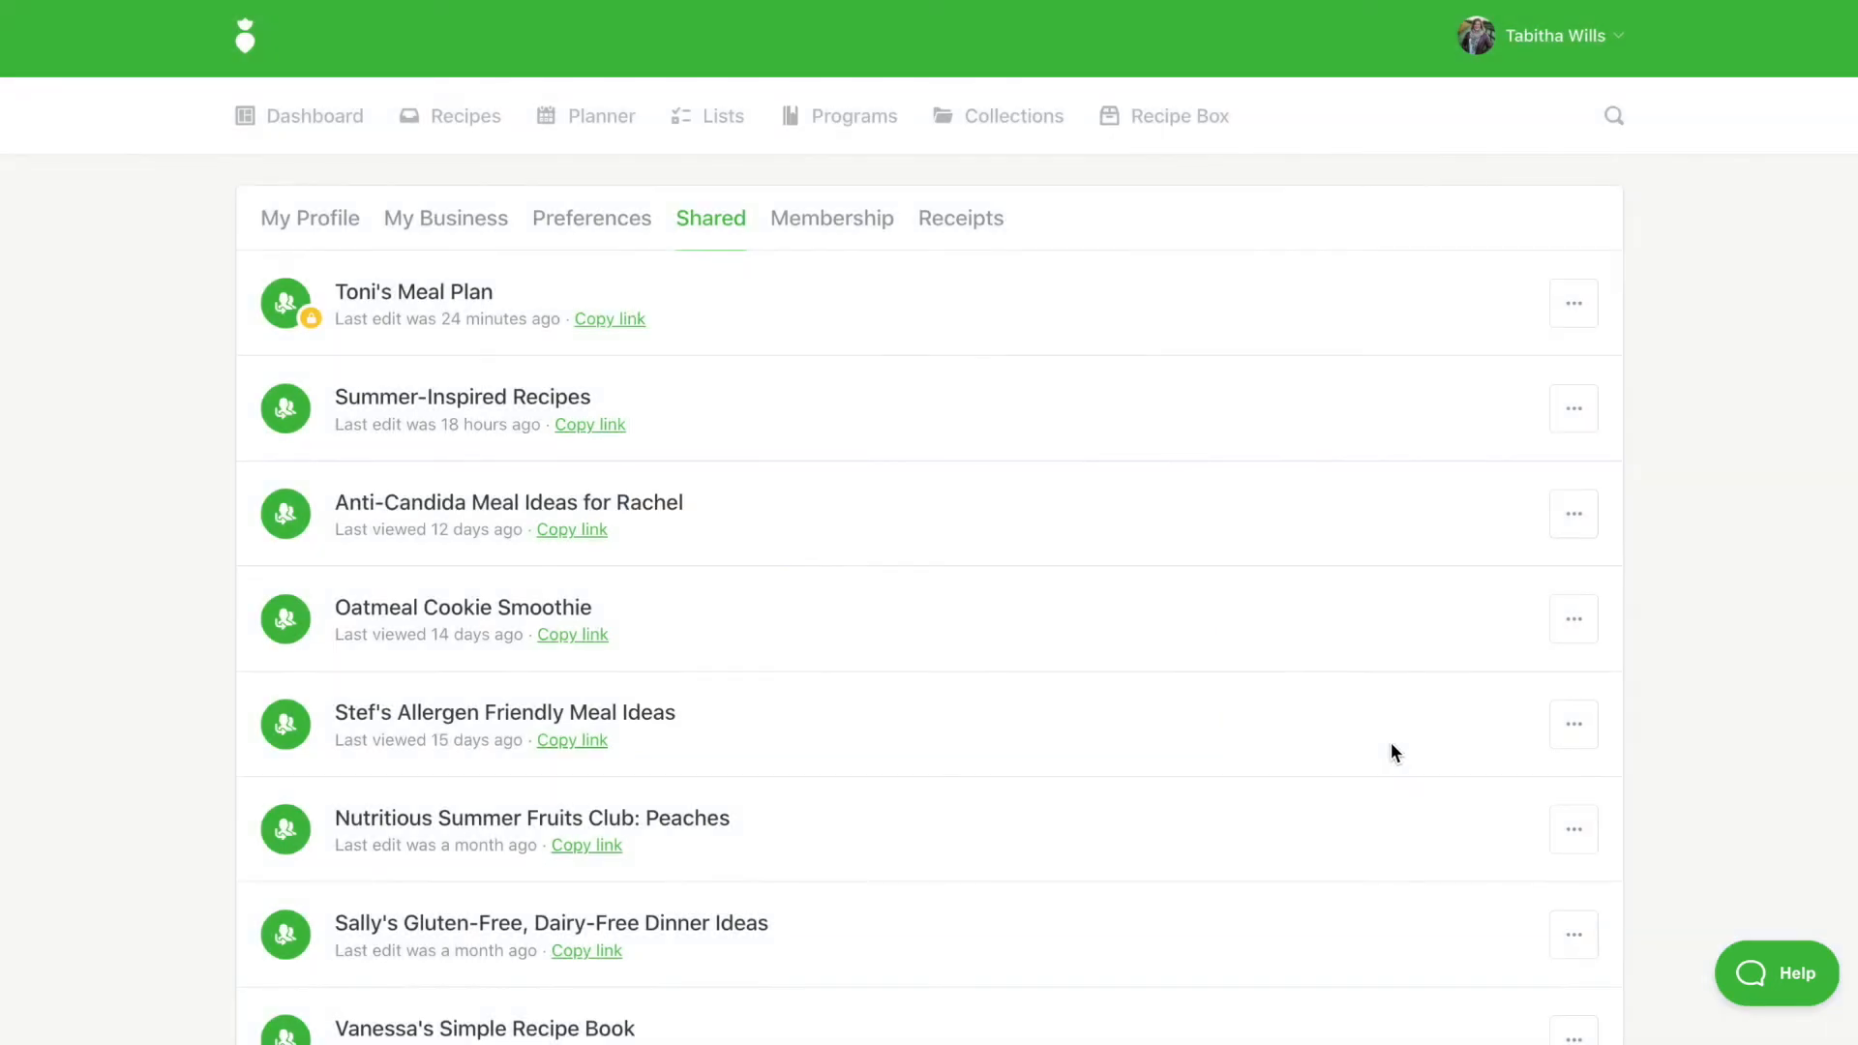
click(1574, 829)
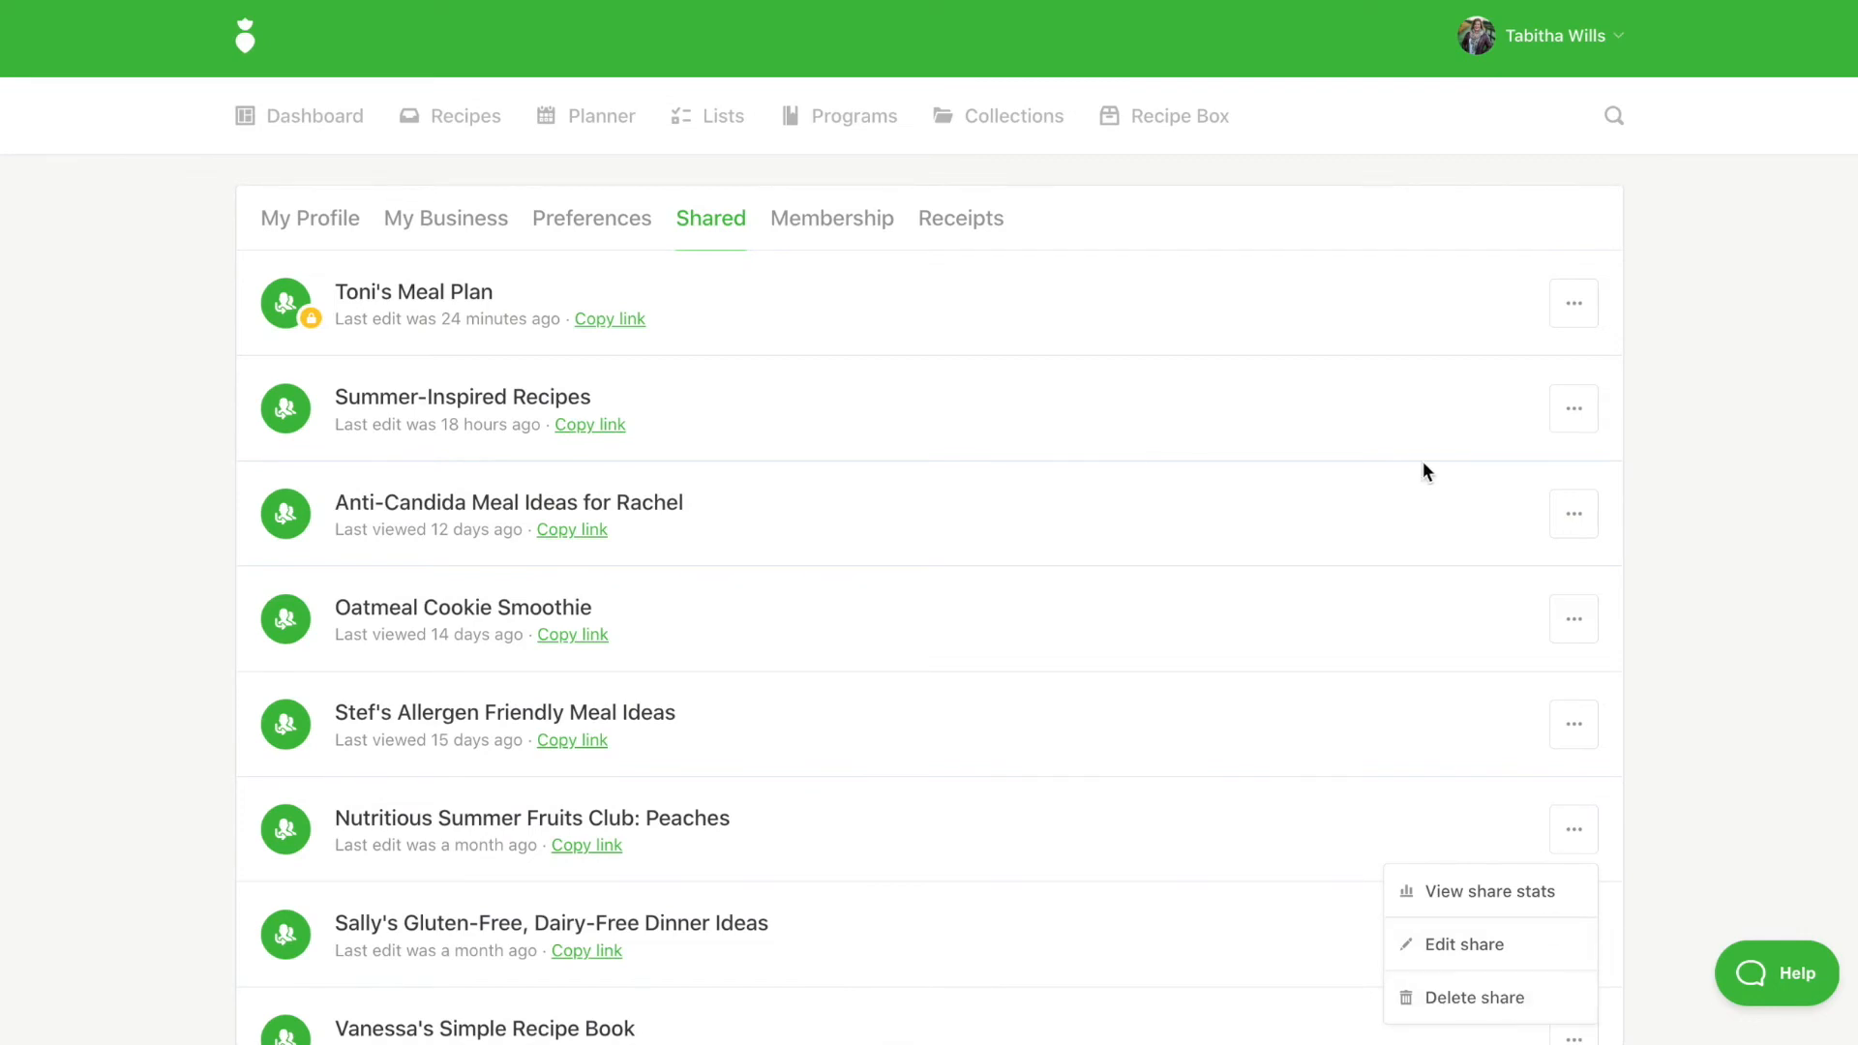
click(601, 136)
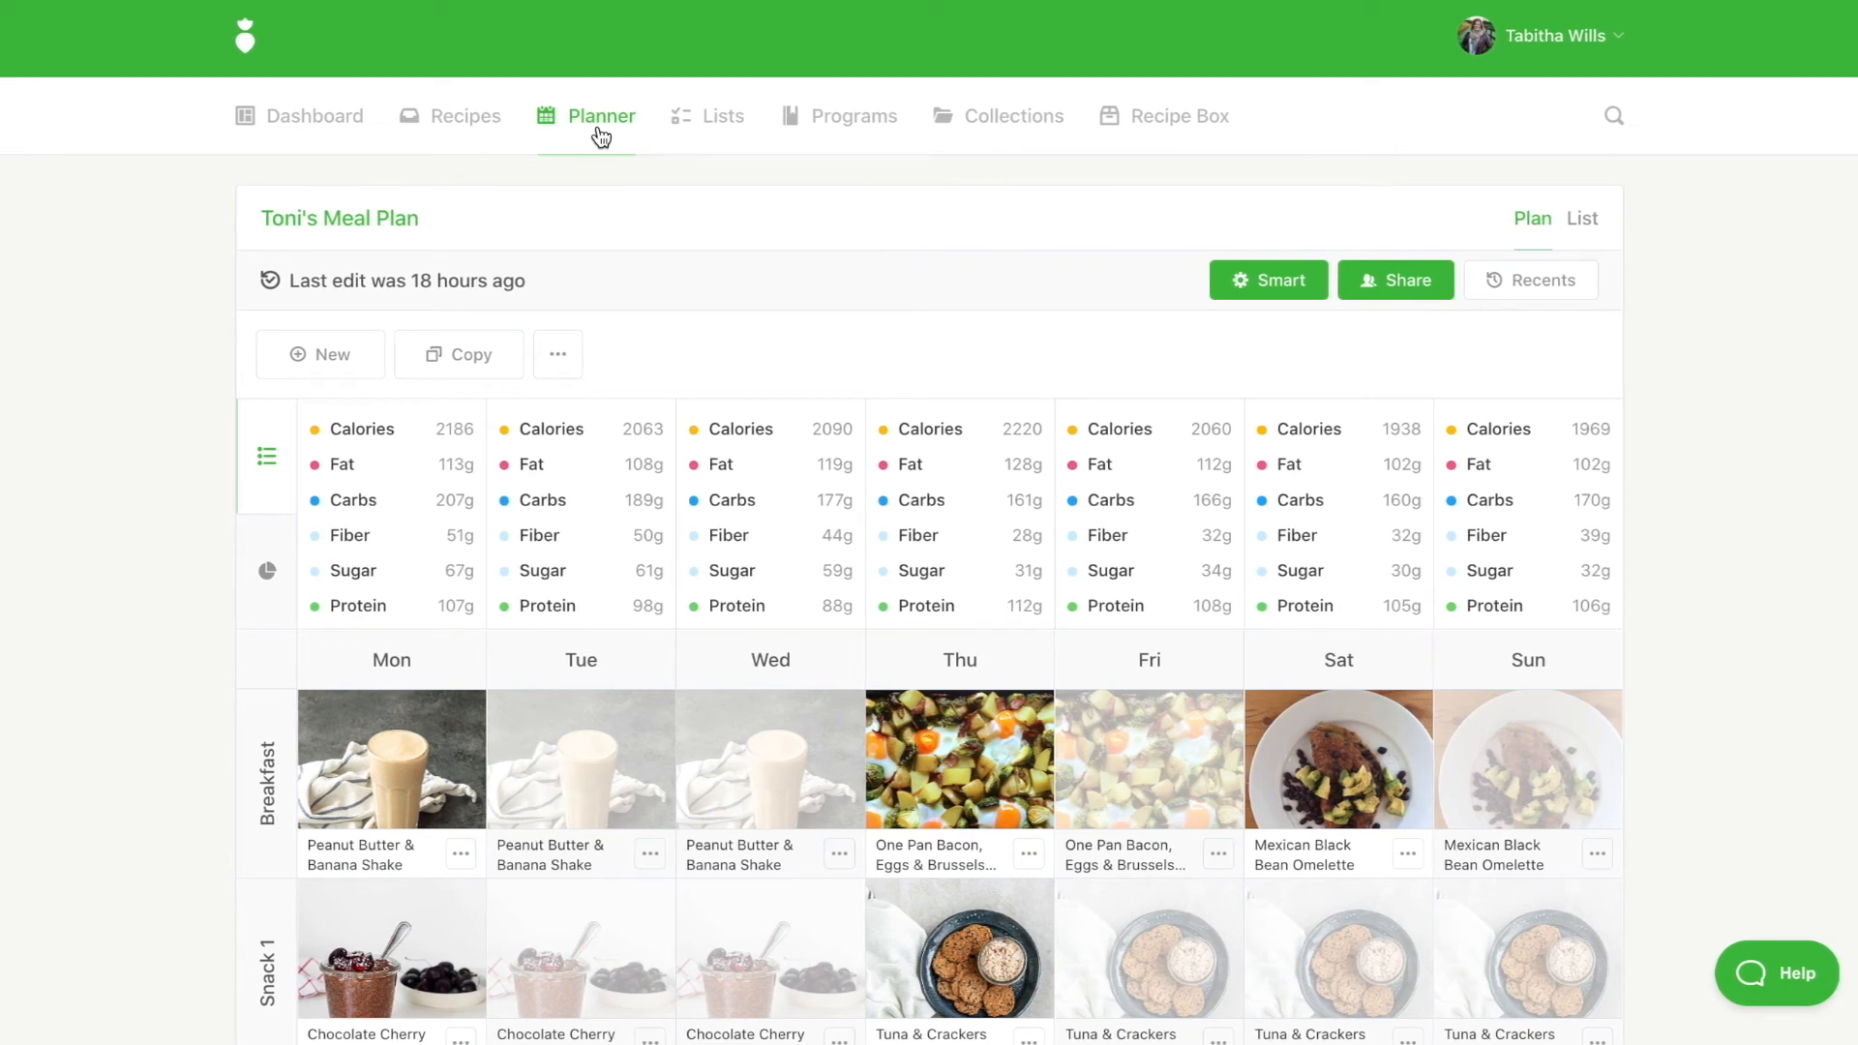
Open Export plan, add Nutrition, and choose Breakfast Taco Nachos as the cover
click(558, 354)
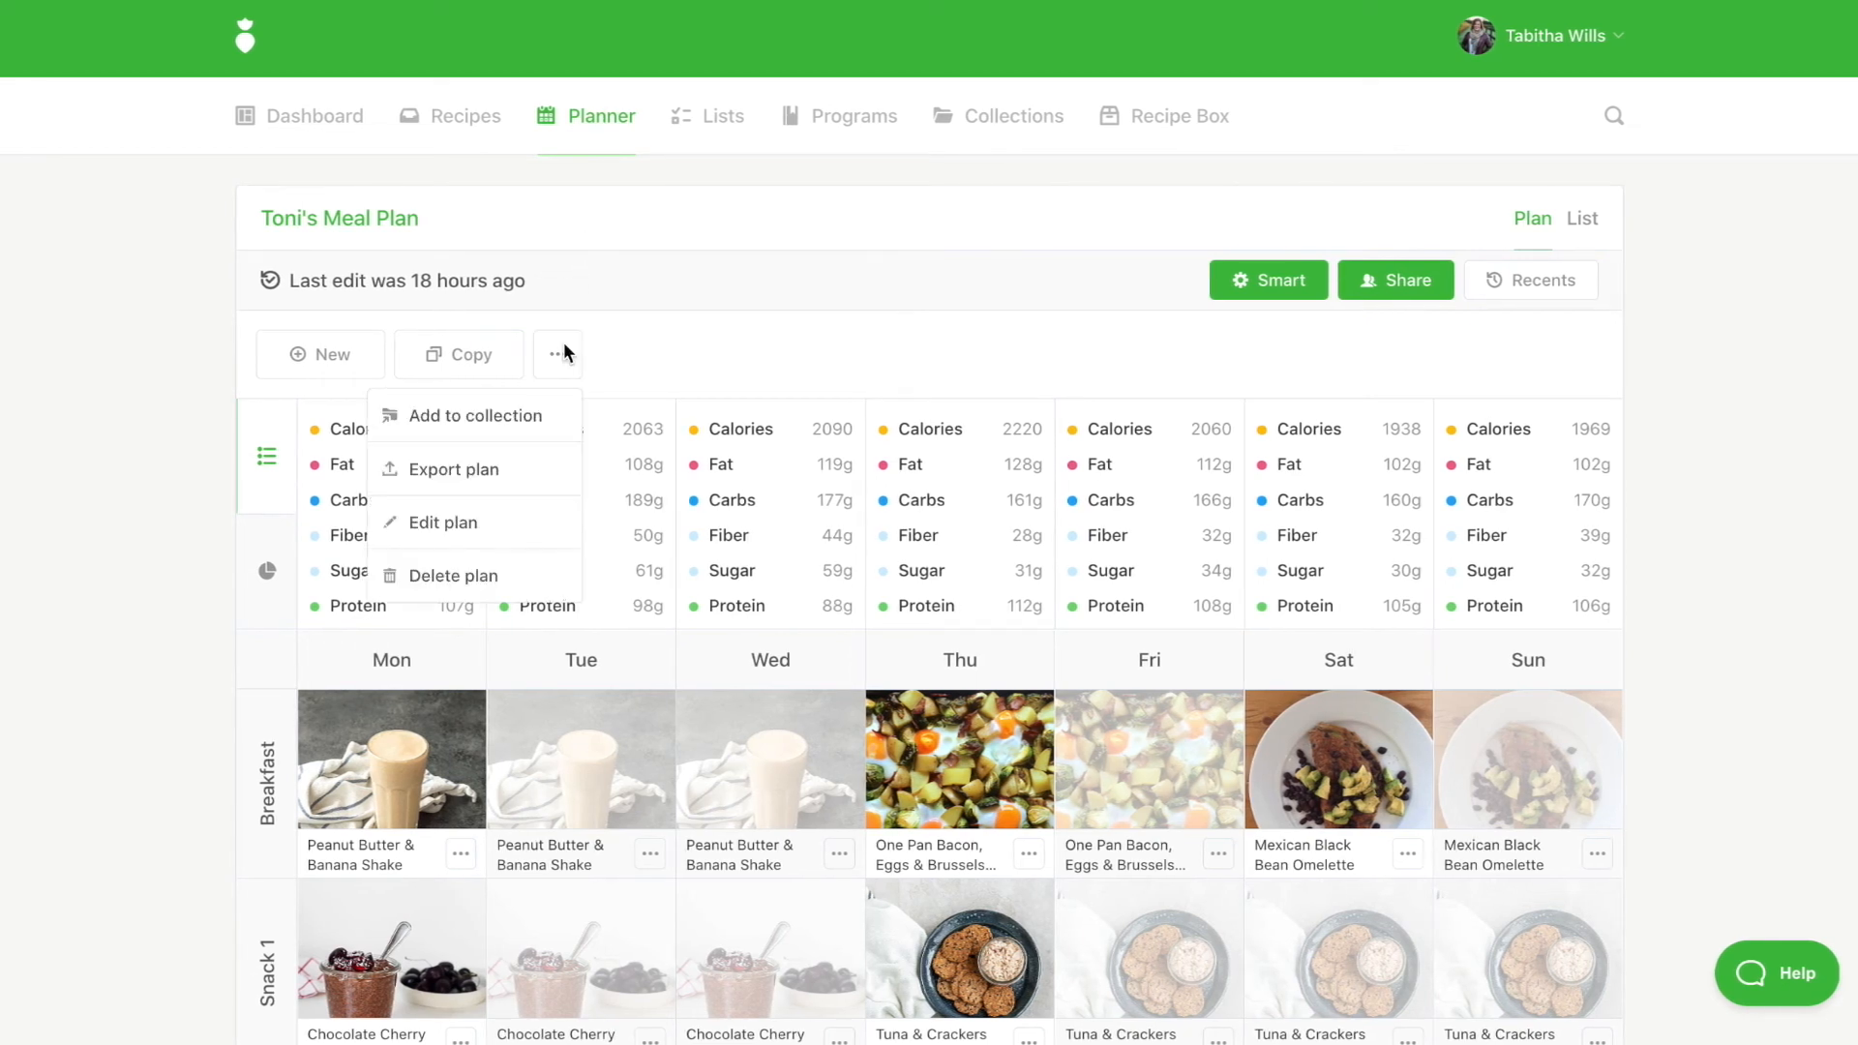
click(455, 470)
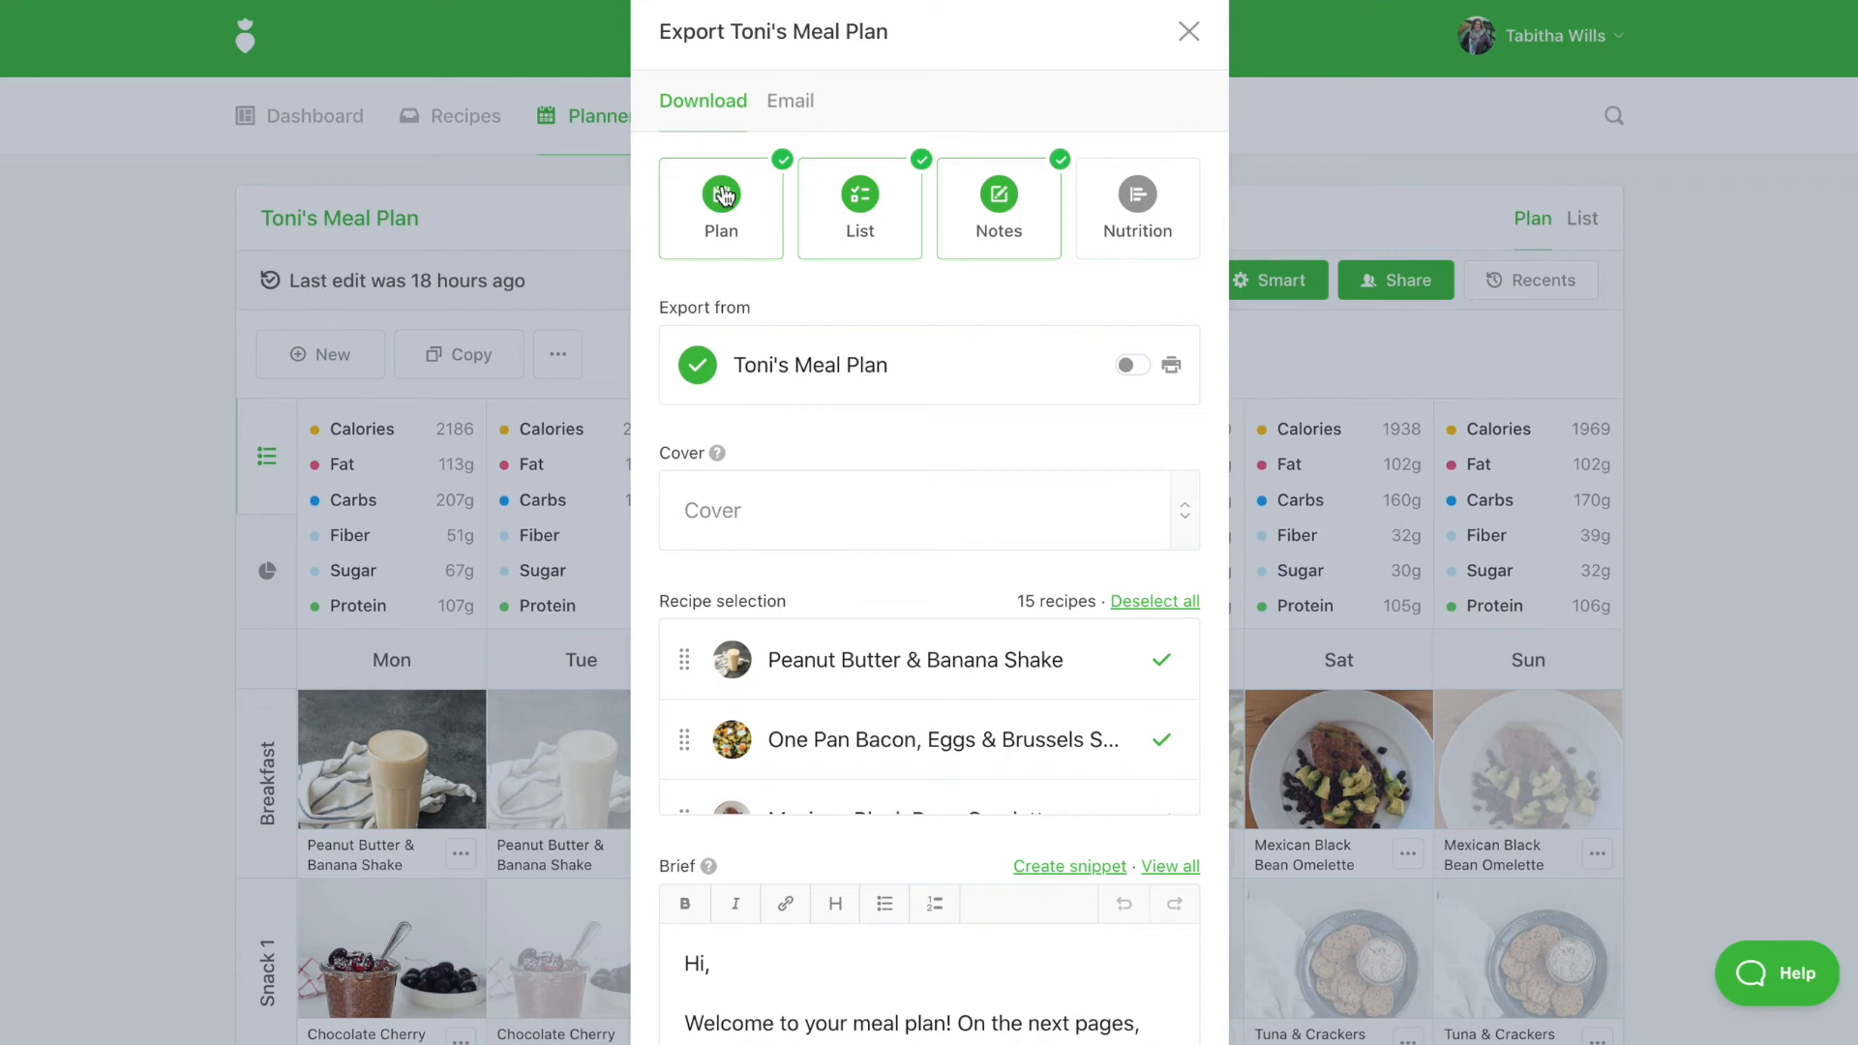
click(1116, 215)
click(912, 542)
click(884, 596)
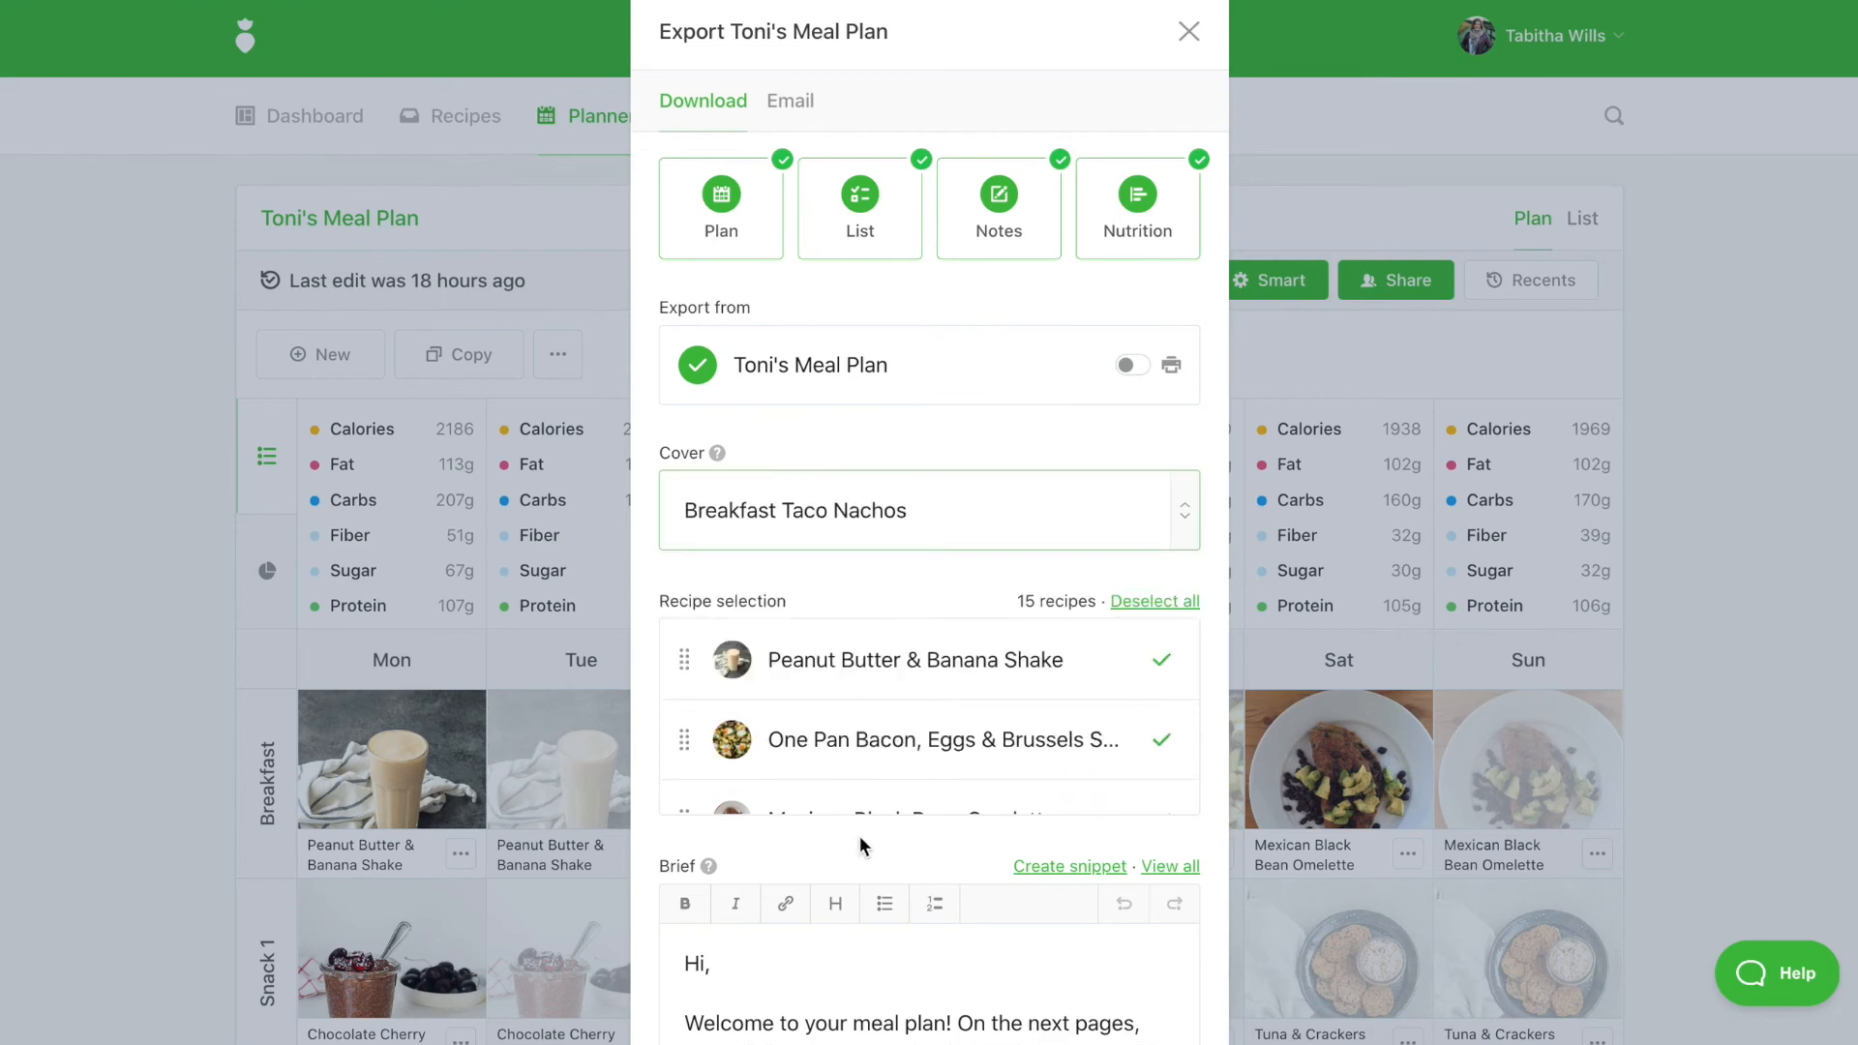
scroll(850, 871, down, 3)
click(723, 695)
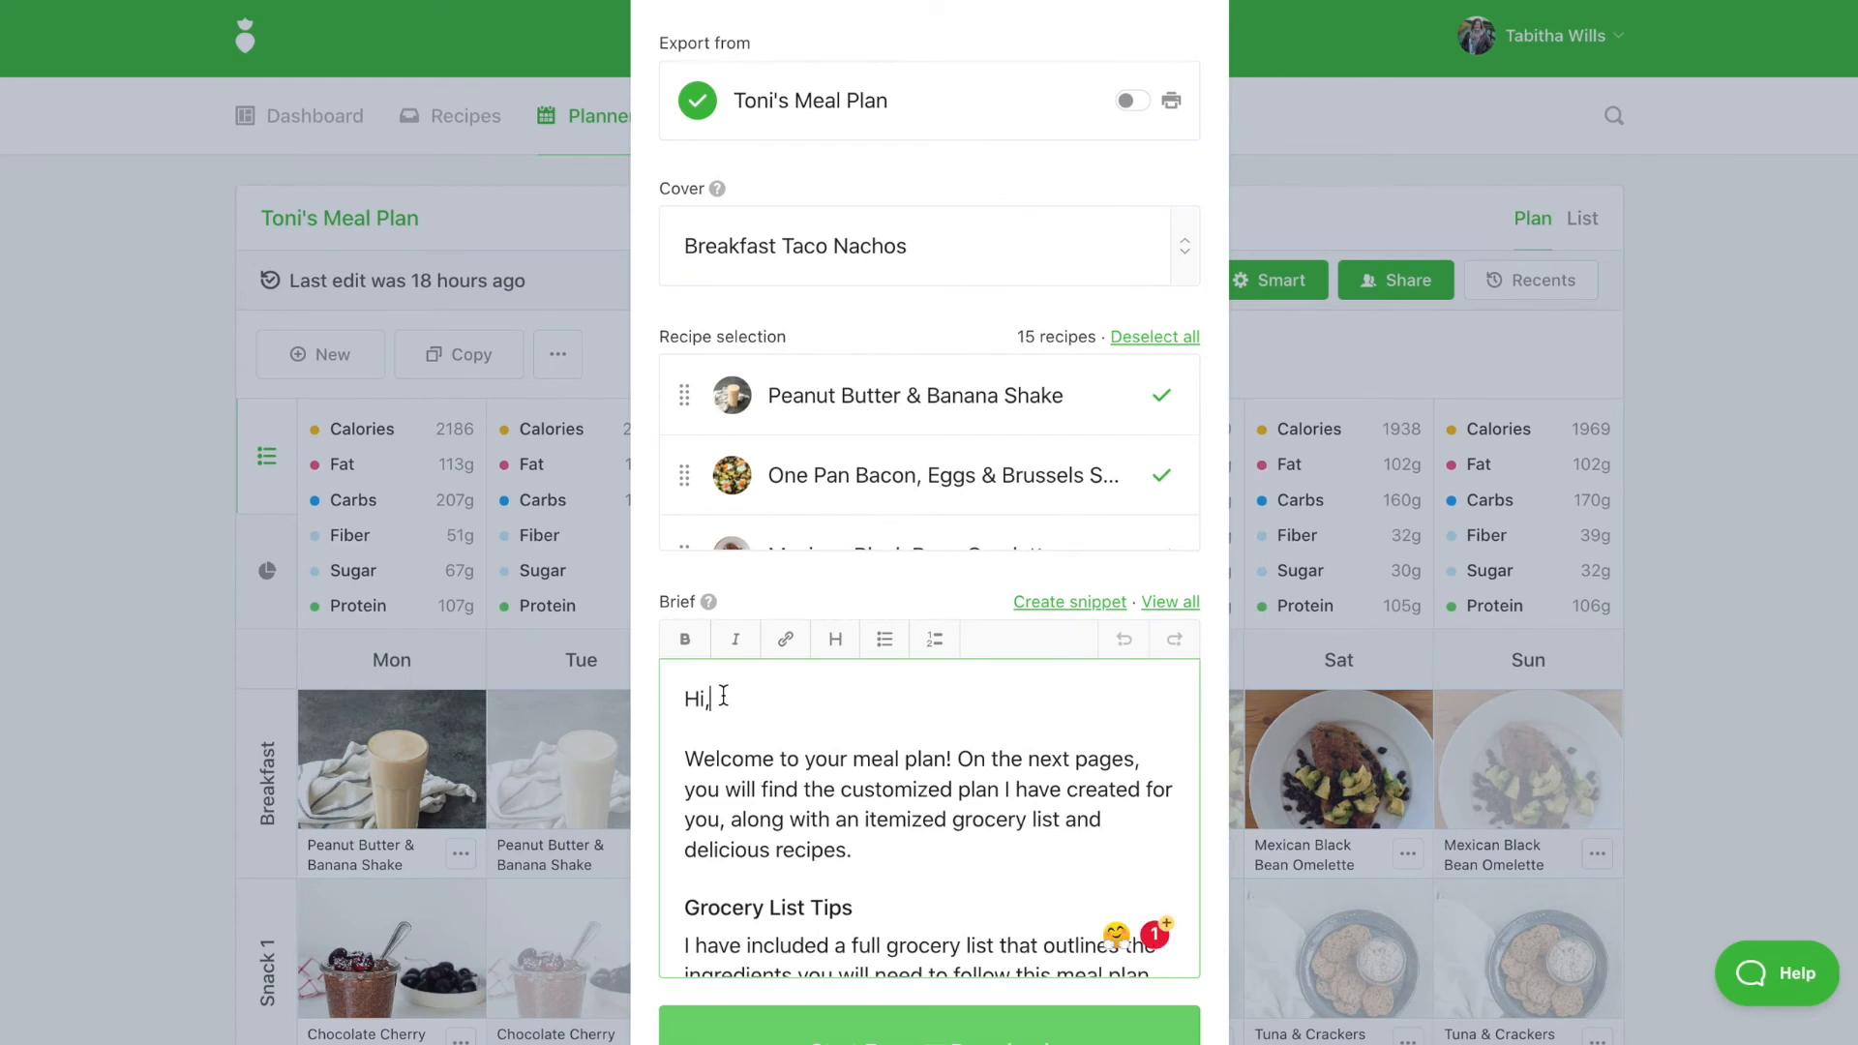
Insert the Meal Plan Introduction template into the brief, trimming the greeting to 'Hi,'
click(1169, 602)
click(1098, 262)
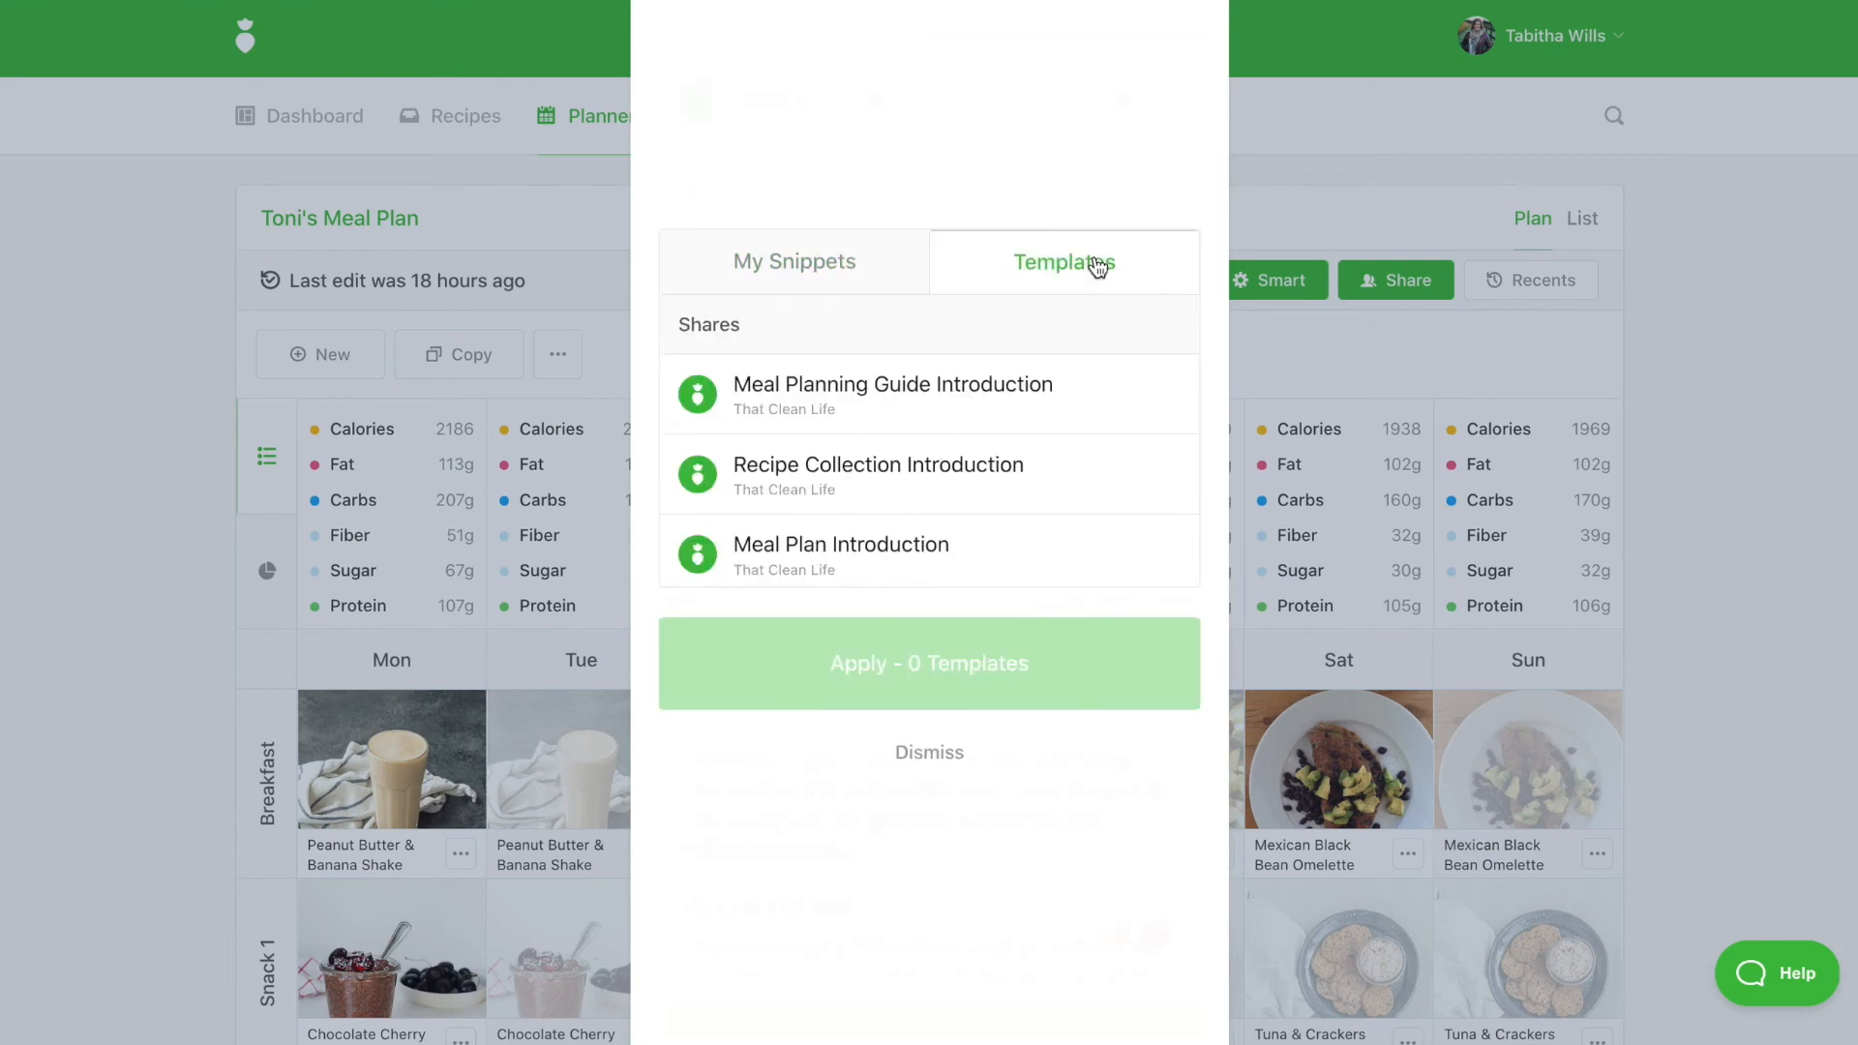
scroll(856, 568, down, 3)
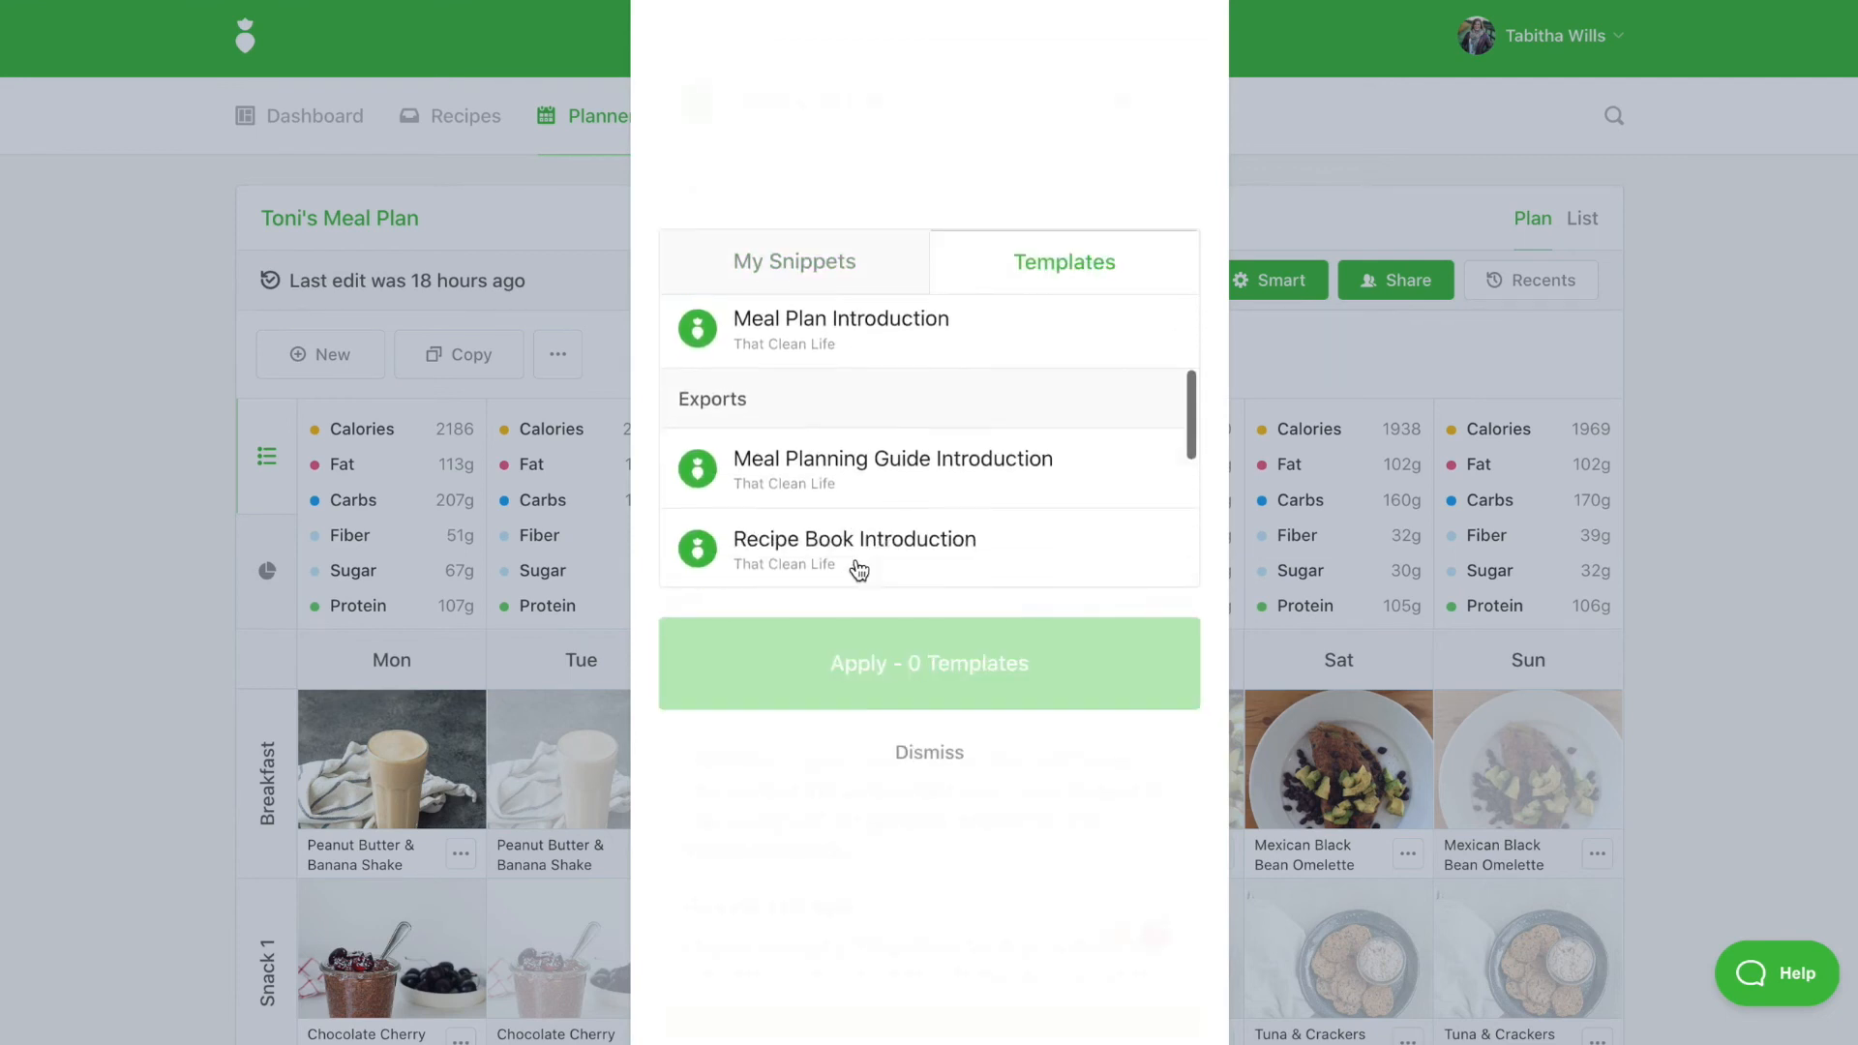
click(855, 491)
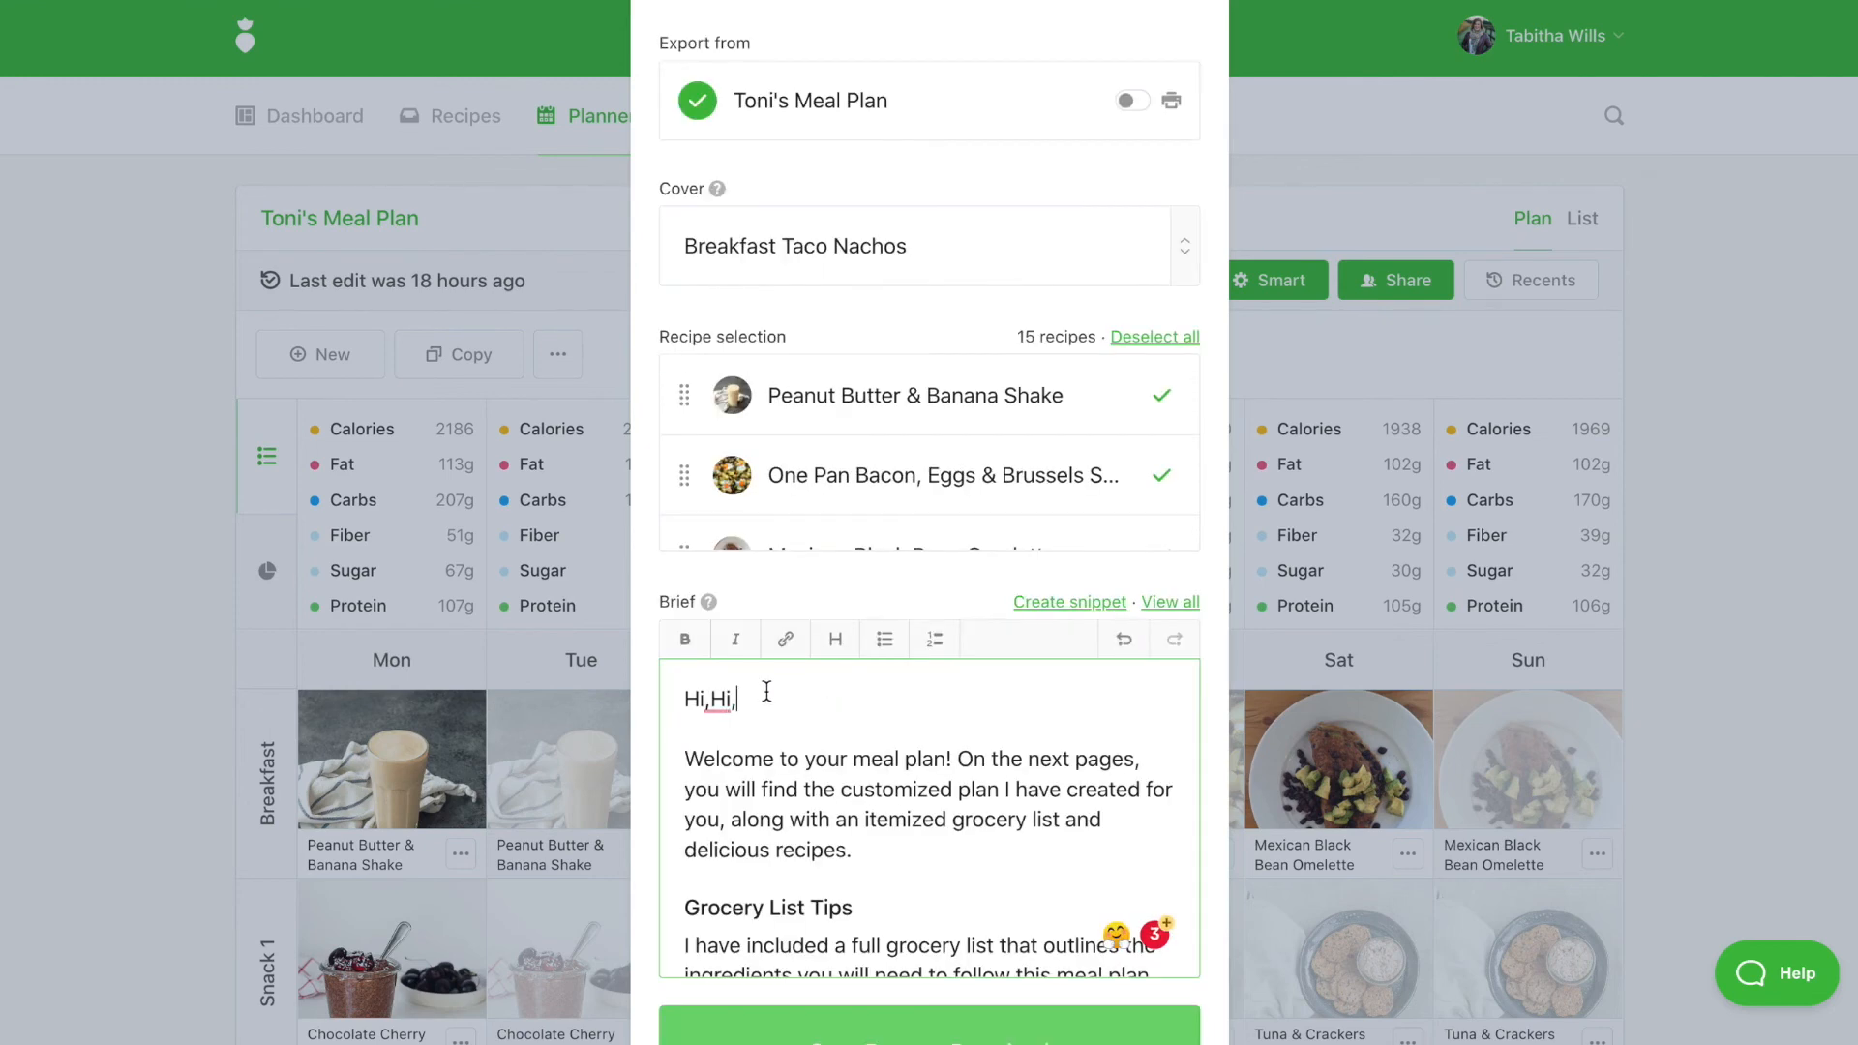
key(BackSpace)
key(BackSpace)
key(BackSpace)
key(BackSpace)
text(,)
scroll(764, 627, down, 1)
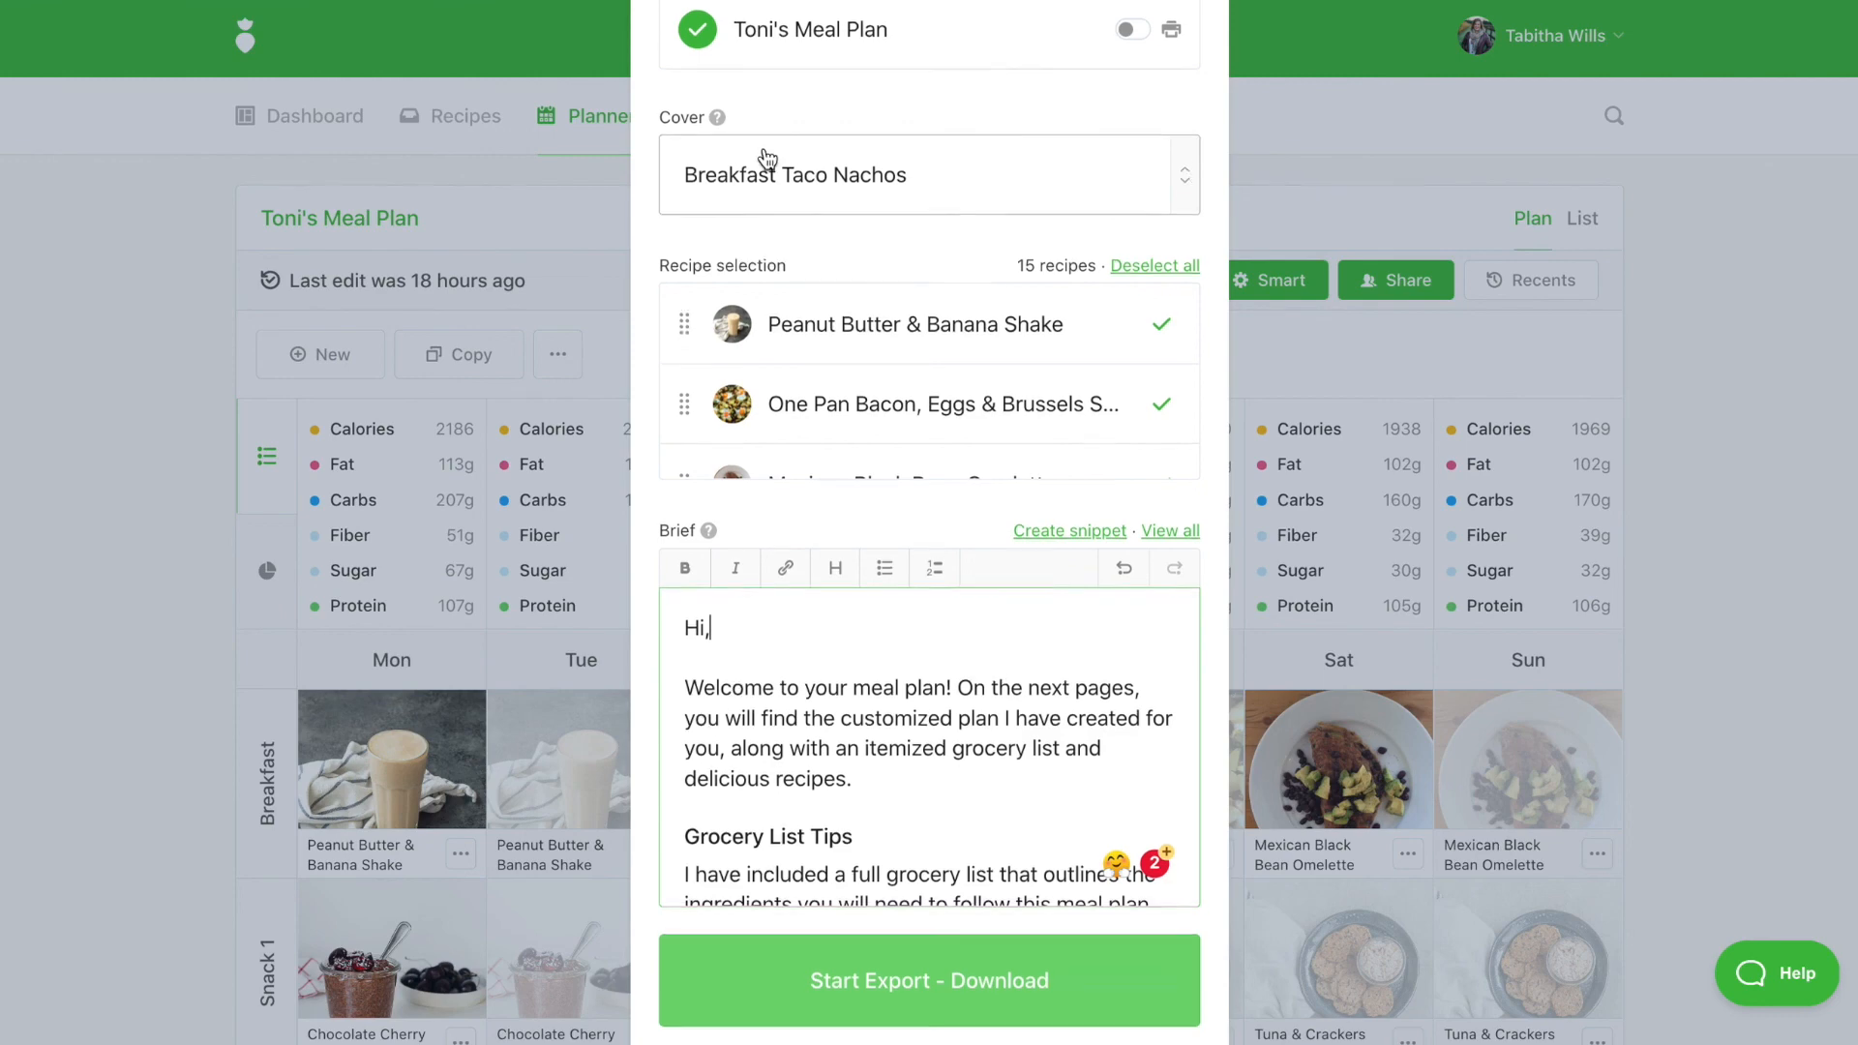
scroll(770, 155, up, 4)
Look at the Email tab's Recipient field, then close the Export dialog without exporting
click(779, 102)
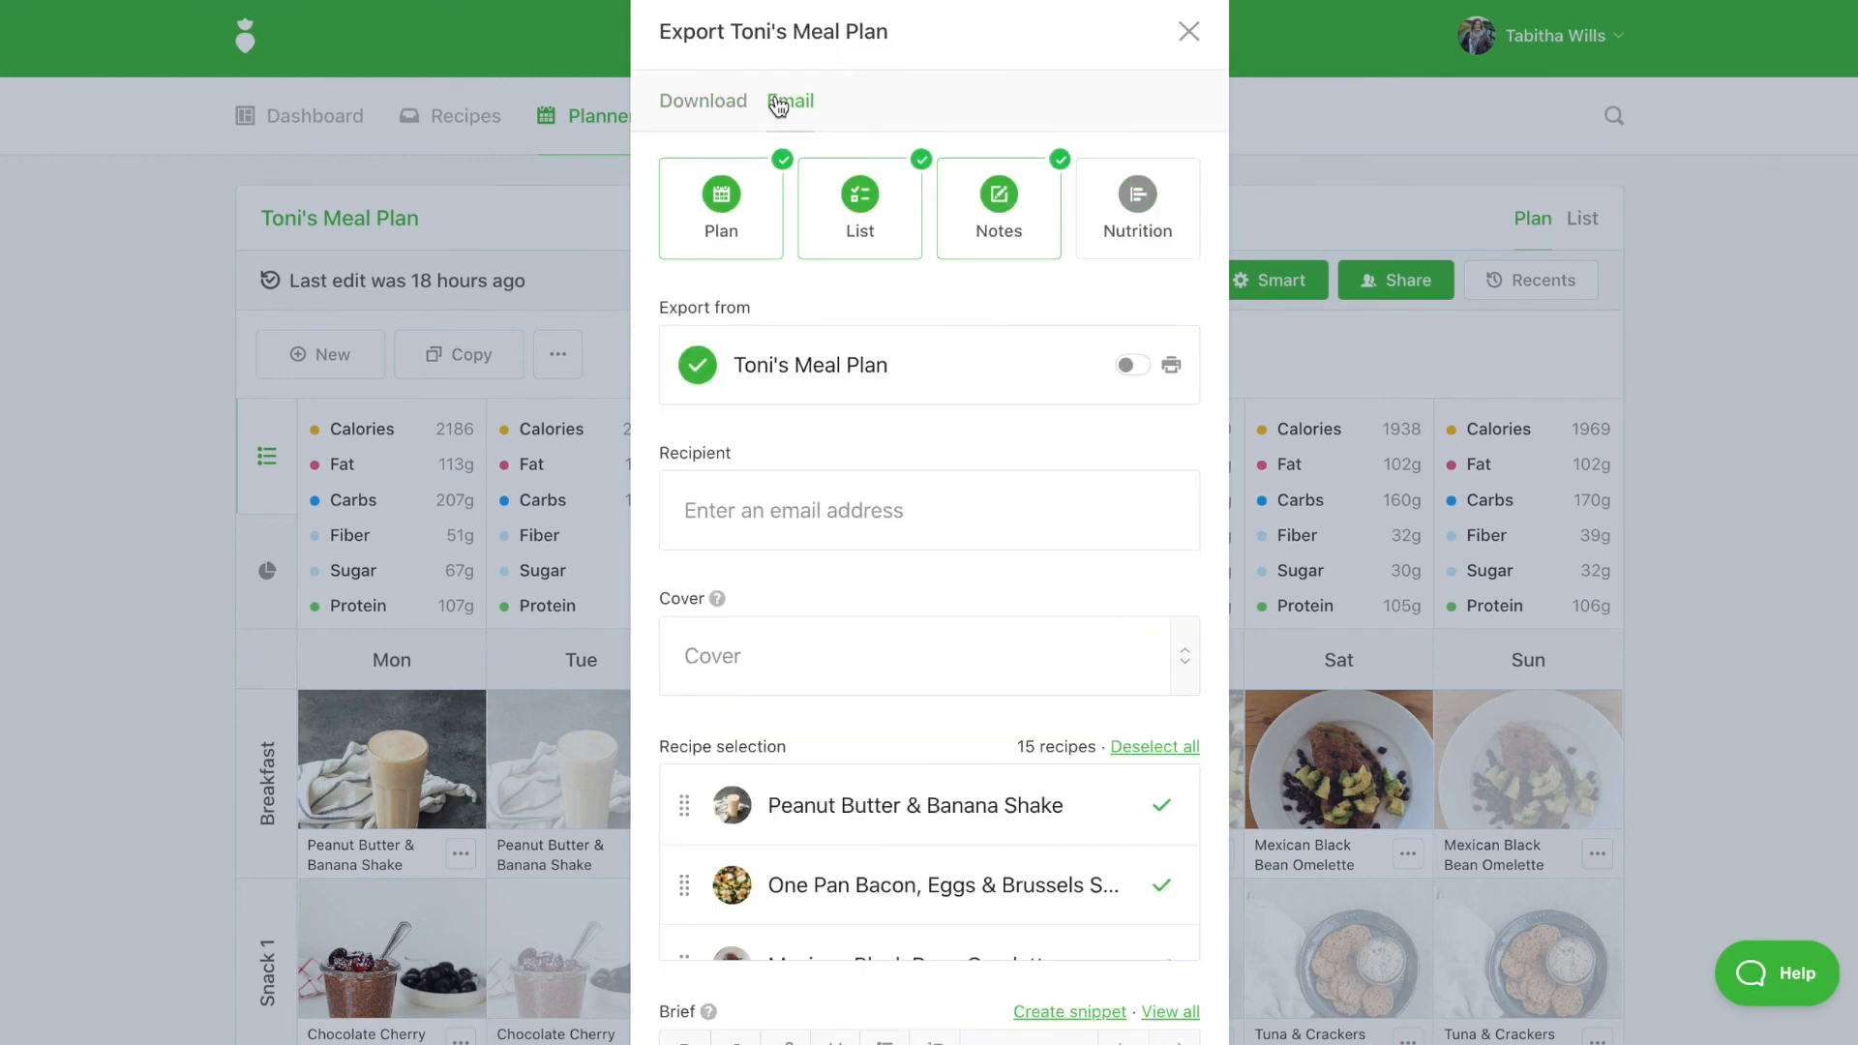
click(803, 511)
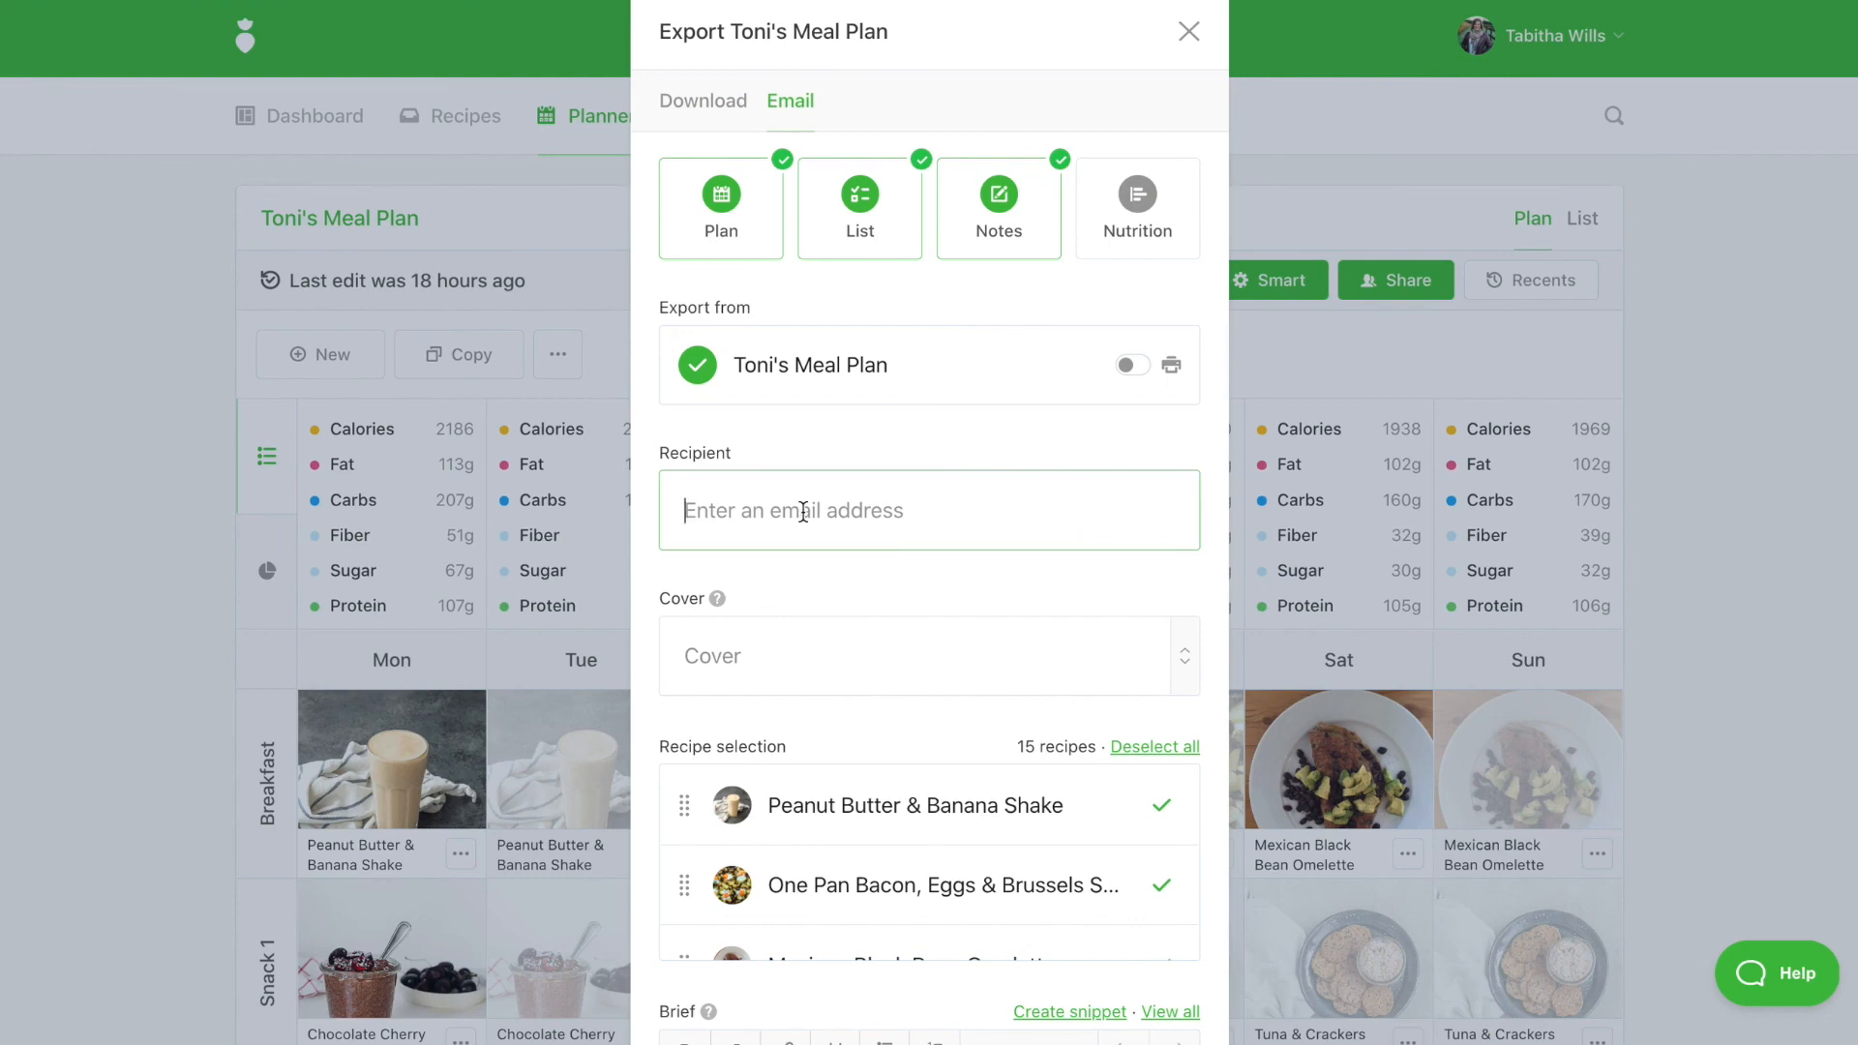
click(1352, 465)
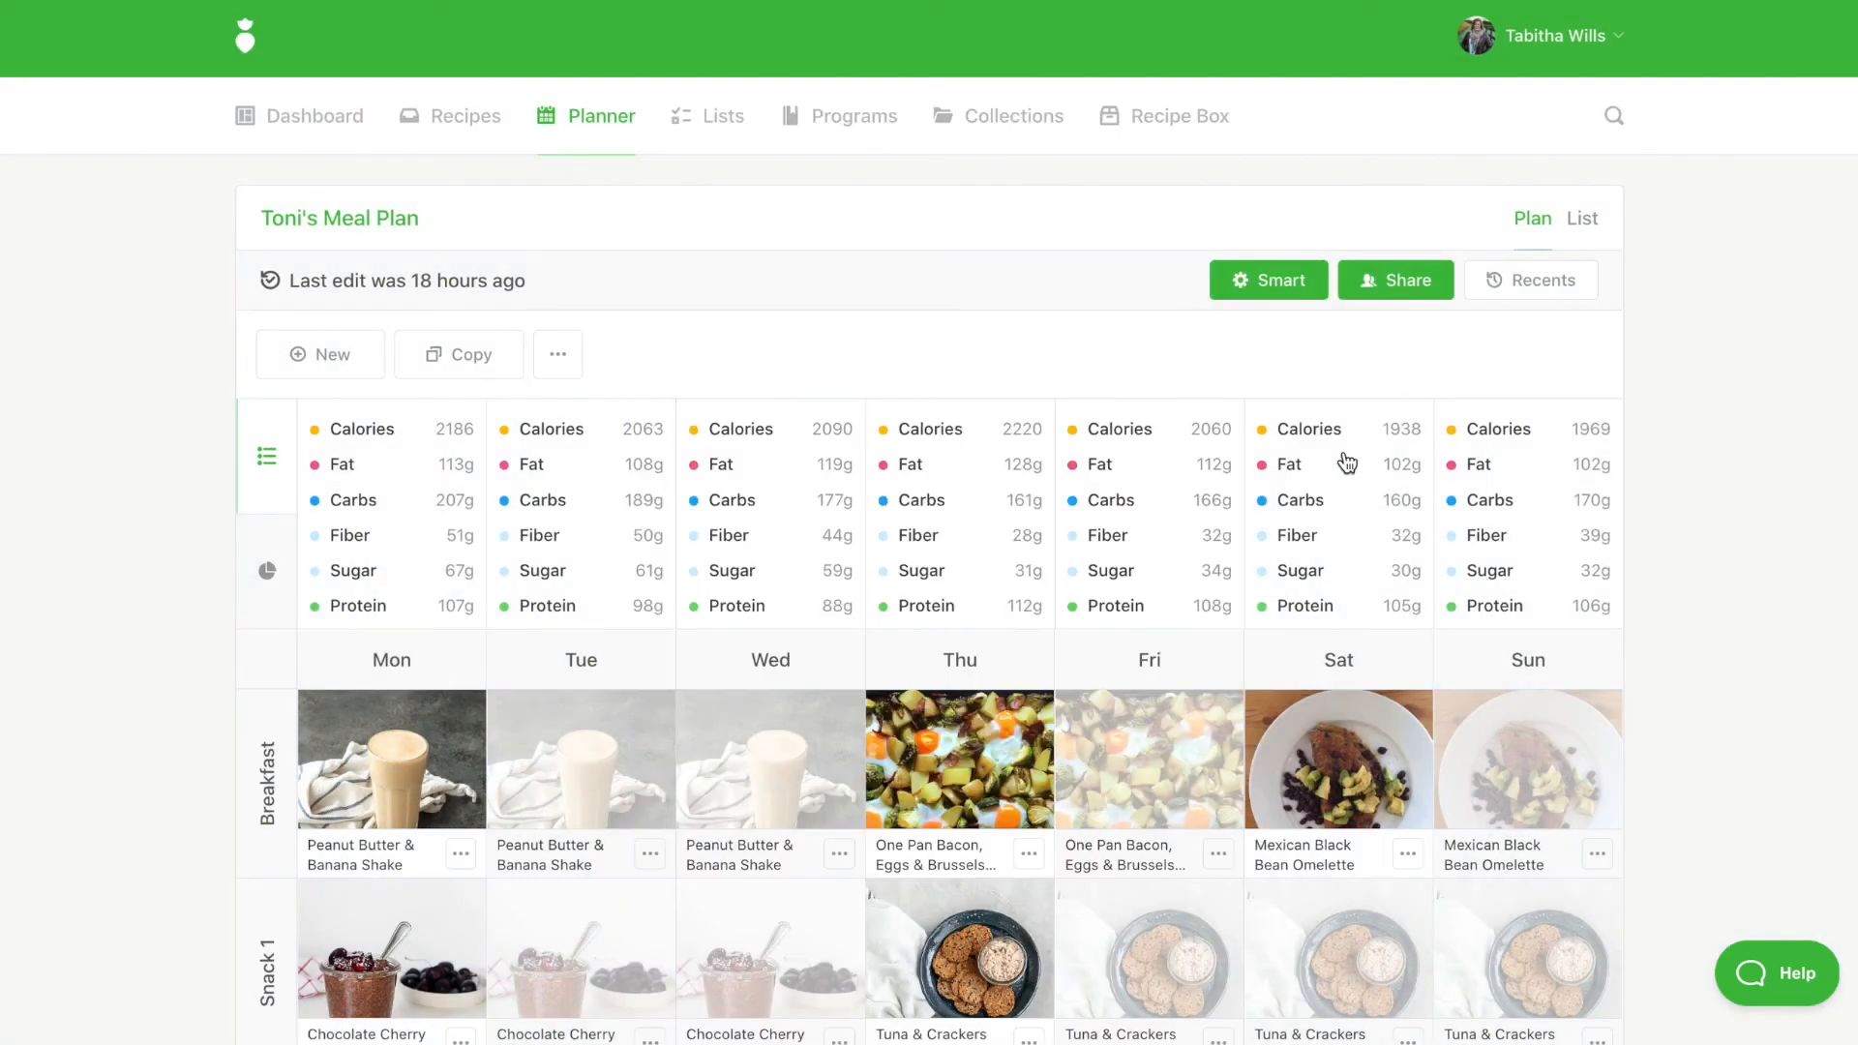
Go to Your Profile from the account menu and show the Preferences tab
click(1581, 53)
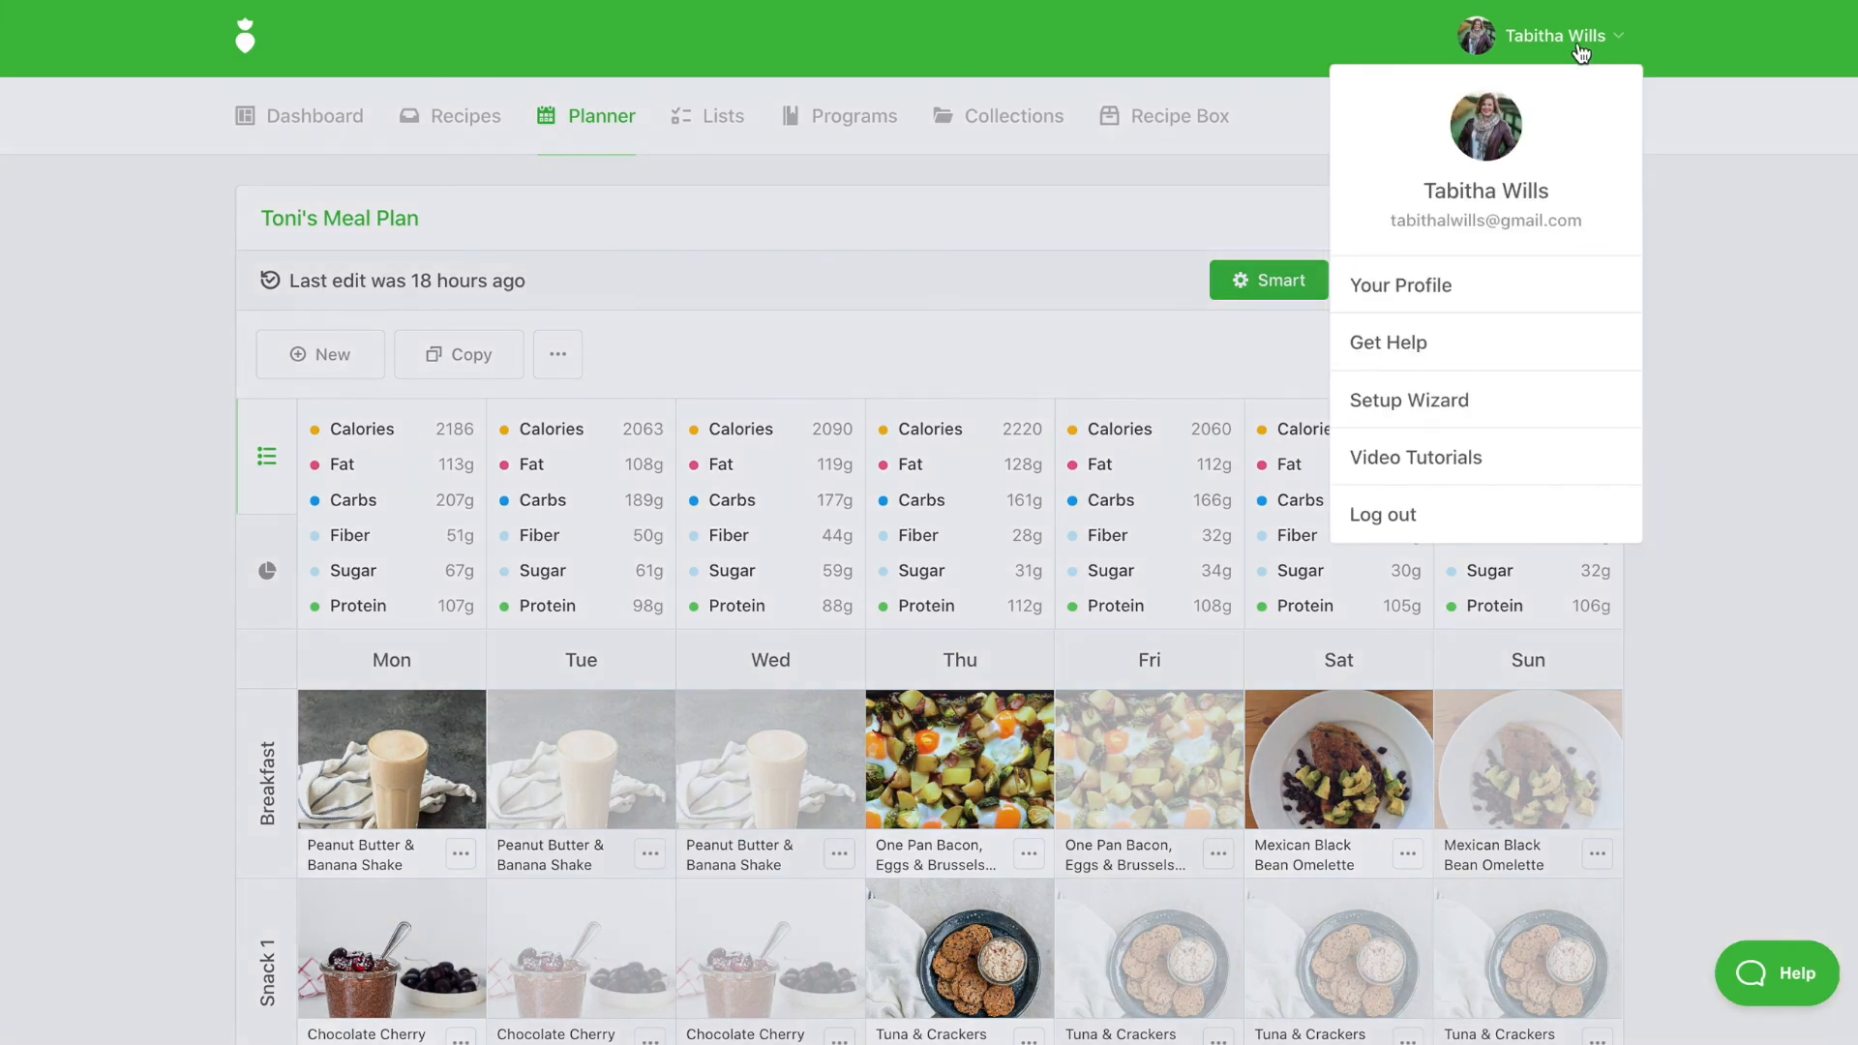
click(1428, 288)
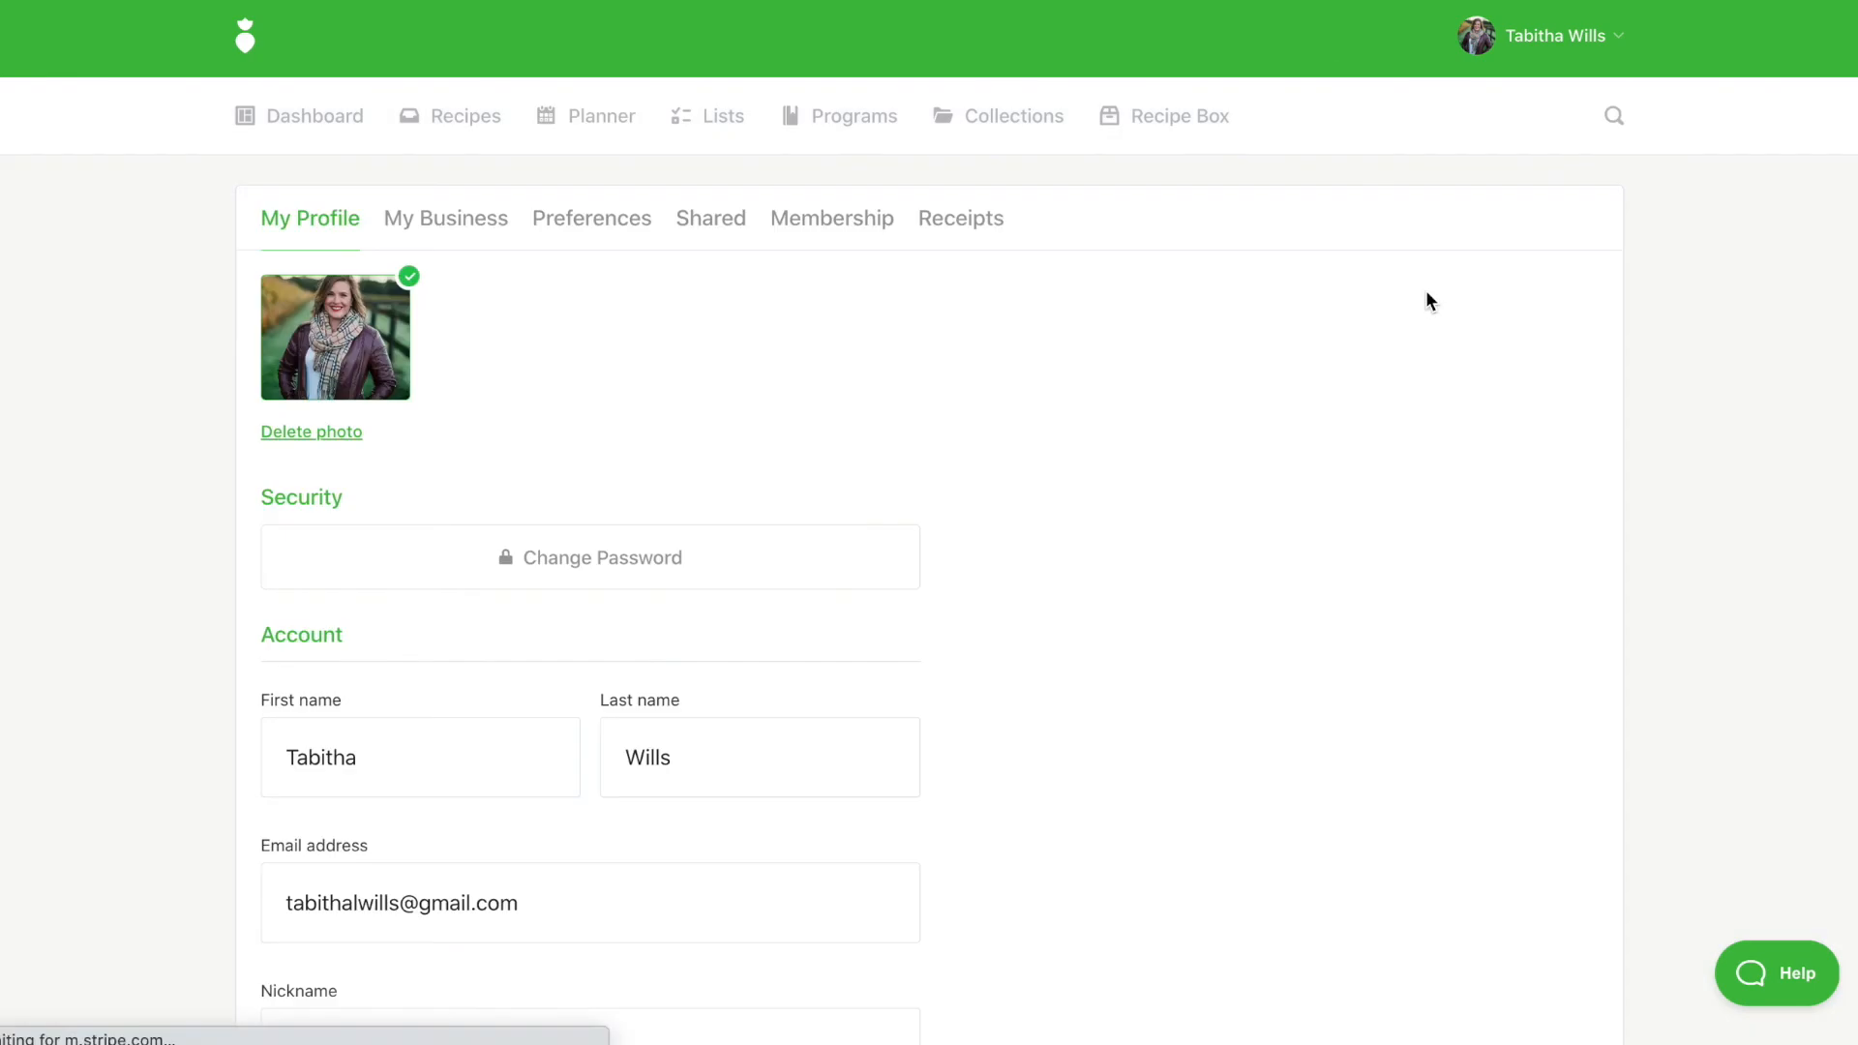
click(574, 222)
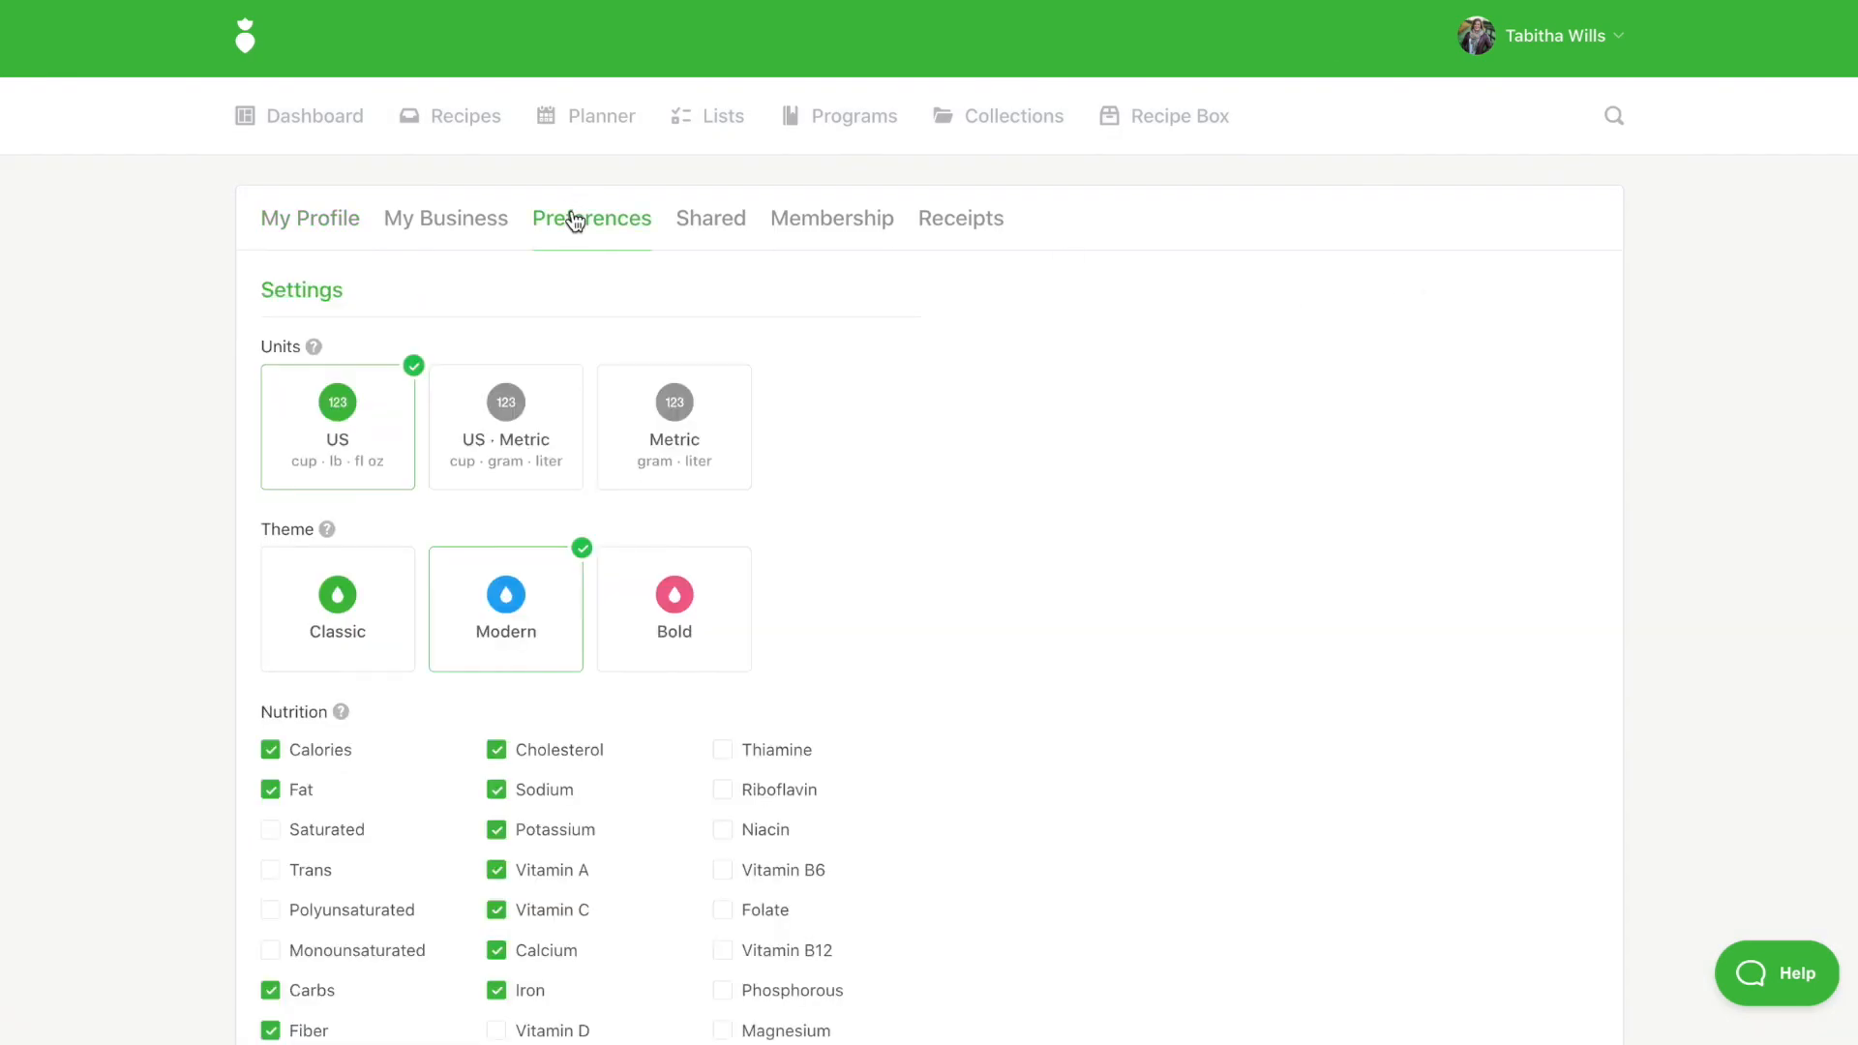